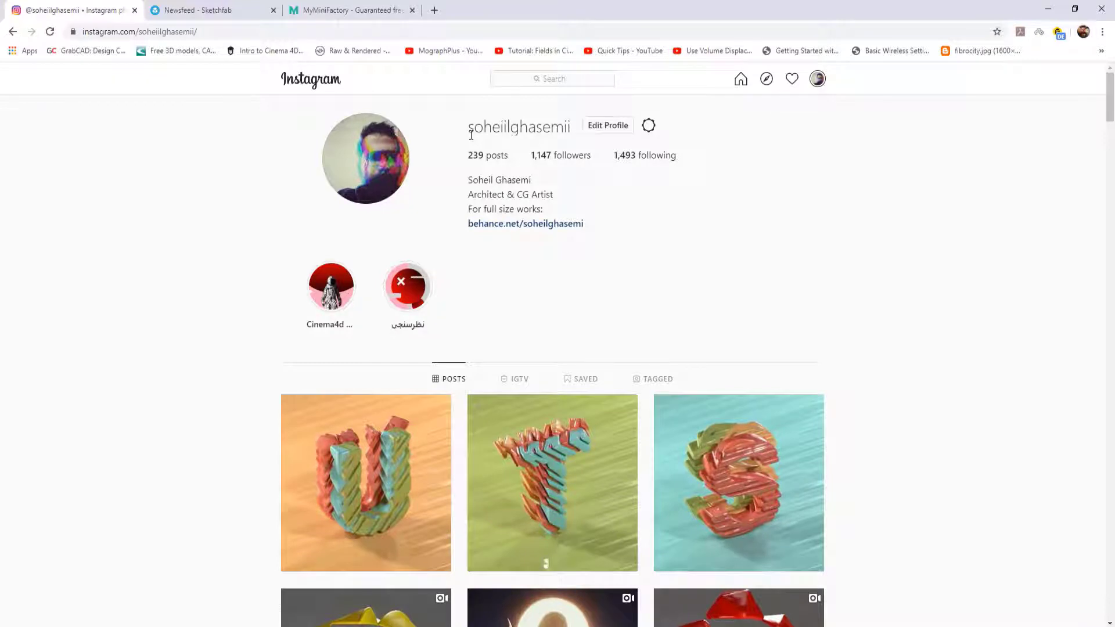
# Browse the Instagram reference posts of the gold and silver bust renders and view the reference image full size
pyautogui.moveTo(1107, 108); pyautogui.dragTo(1106, 372)
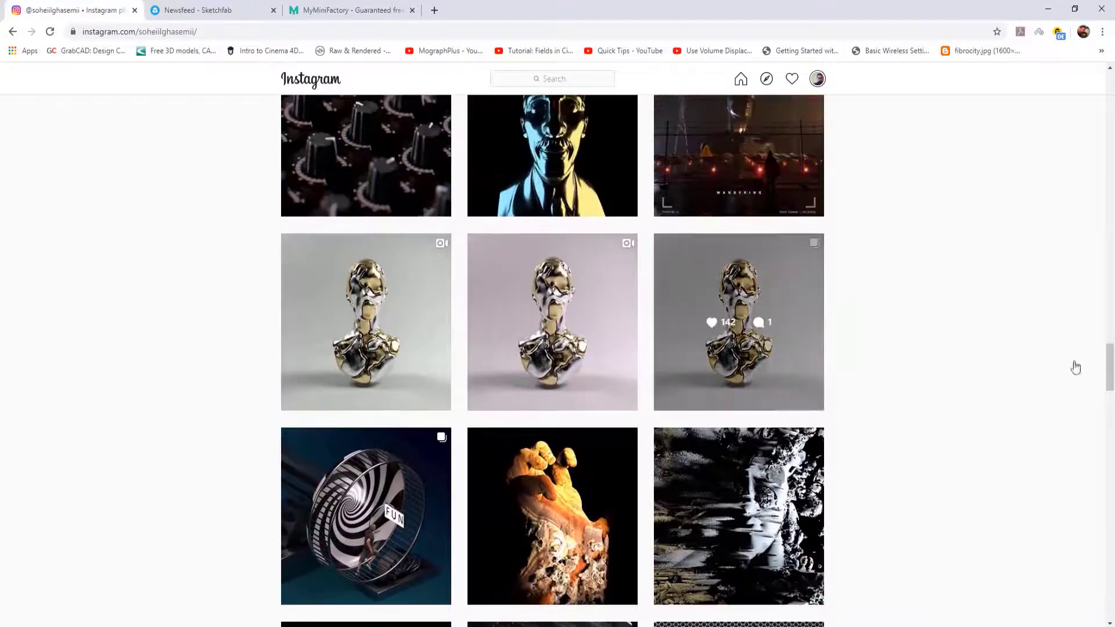
pyautogui.click(761, 293)
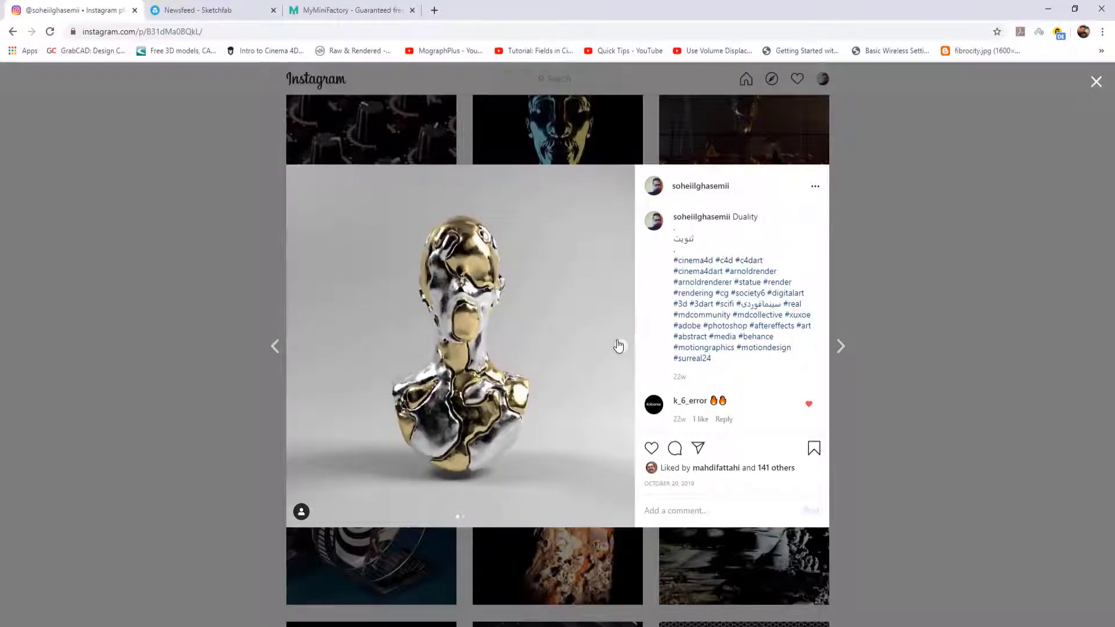
pyautogui.click(861, 228)
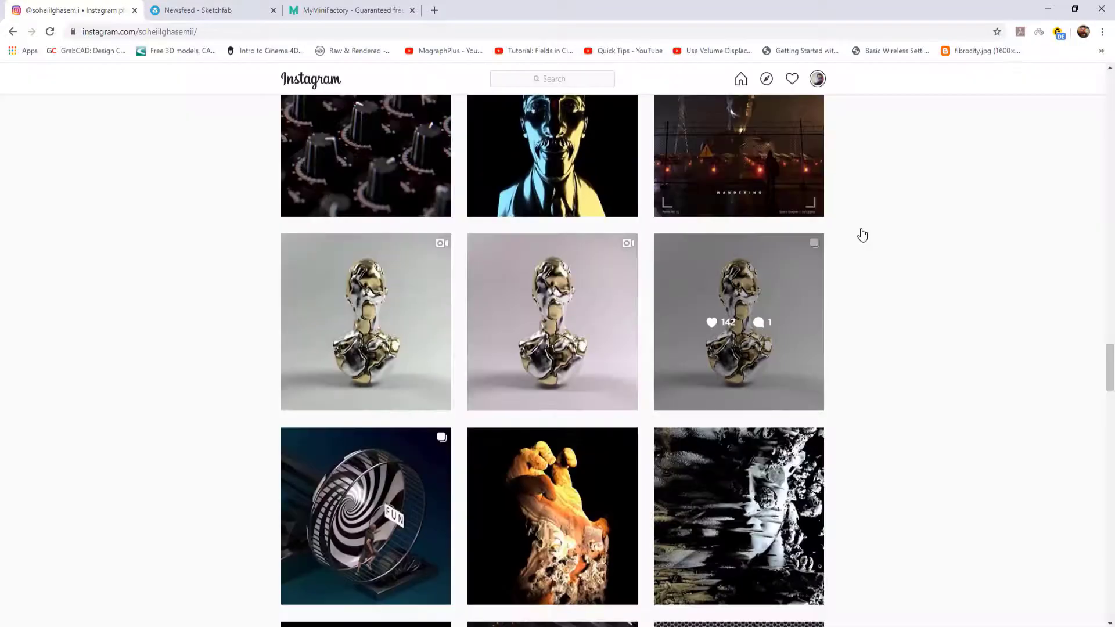
pyautogui.click(556, 291)
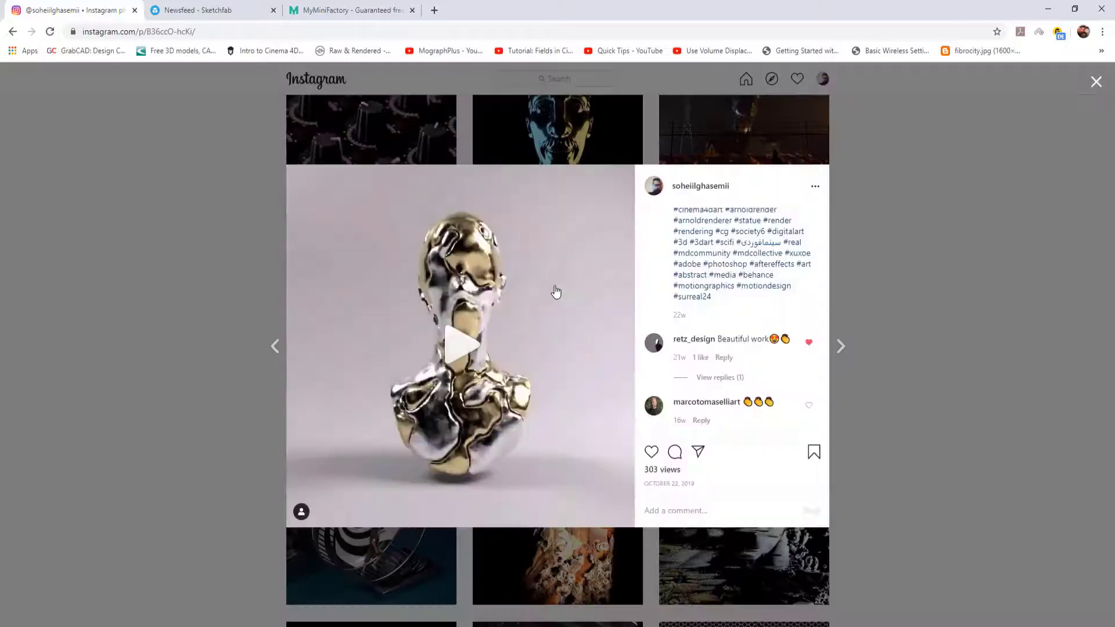
pyautogui.click(467, 343)
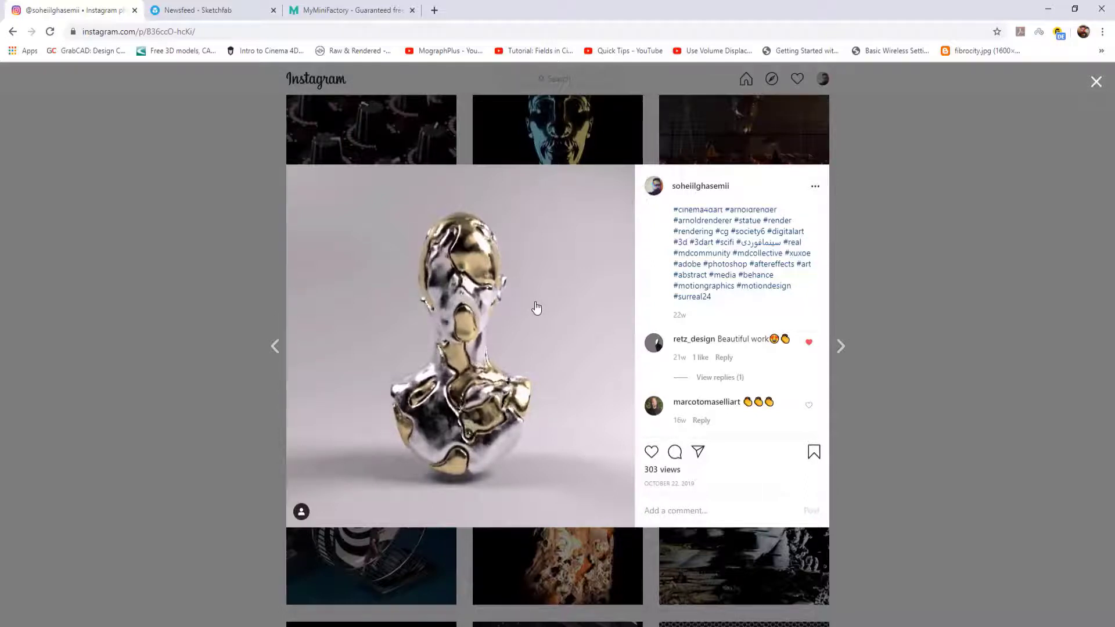
pyautogui.press('Right')
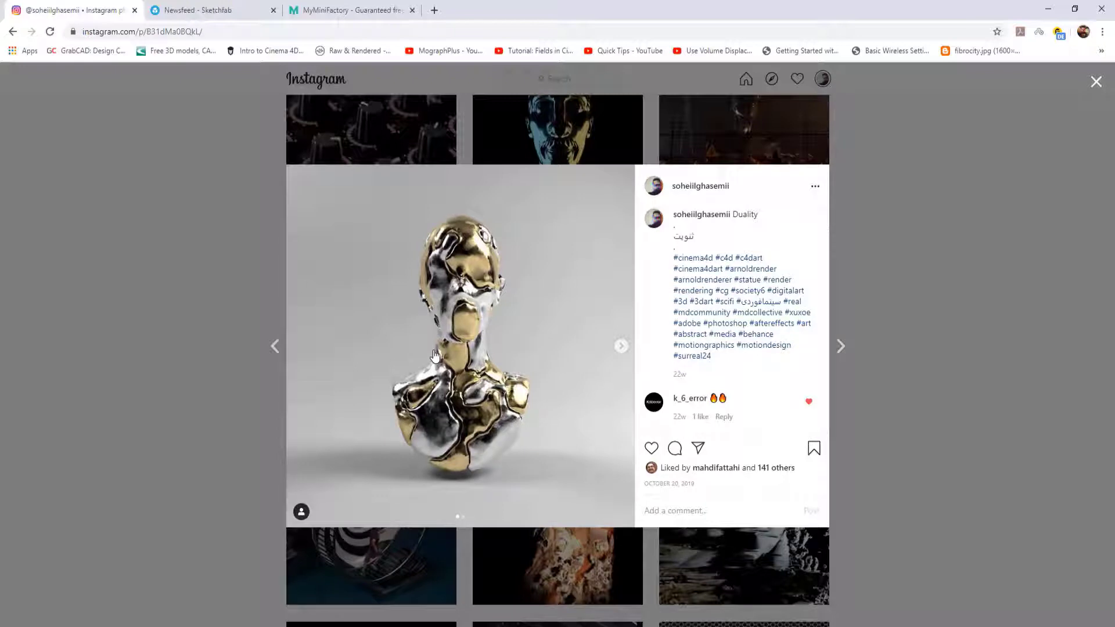
pyautogui.click(1099, 81)
pyautogui.moveTo(1111, 366); pyautogui.dragTo(1113, 72)
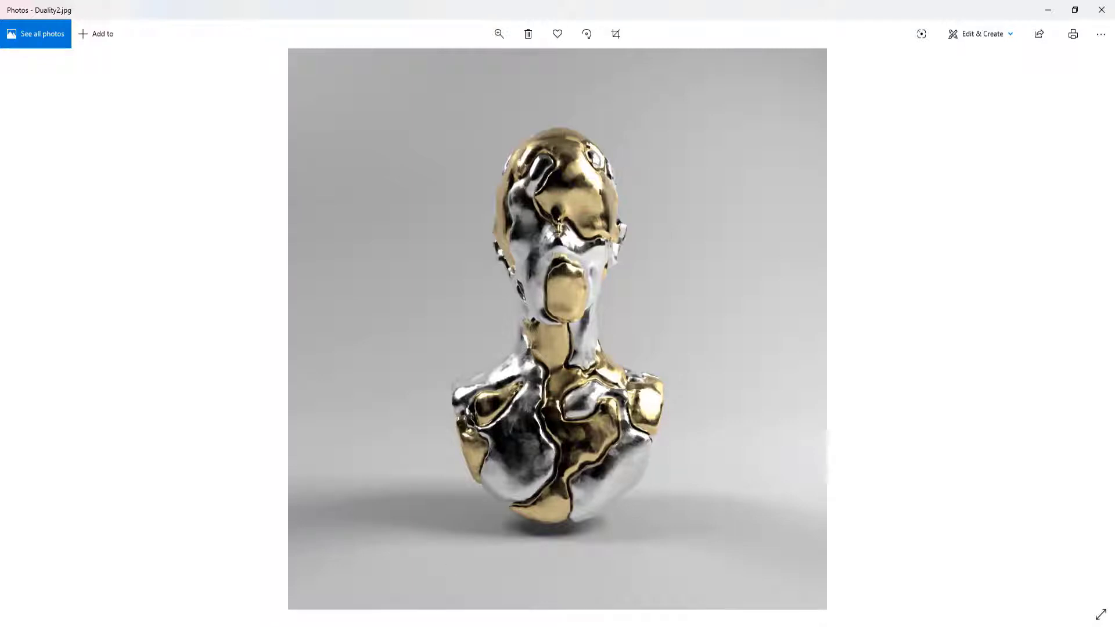
pyautogui.click(361, 616)
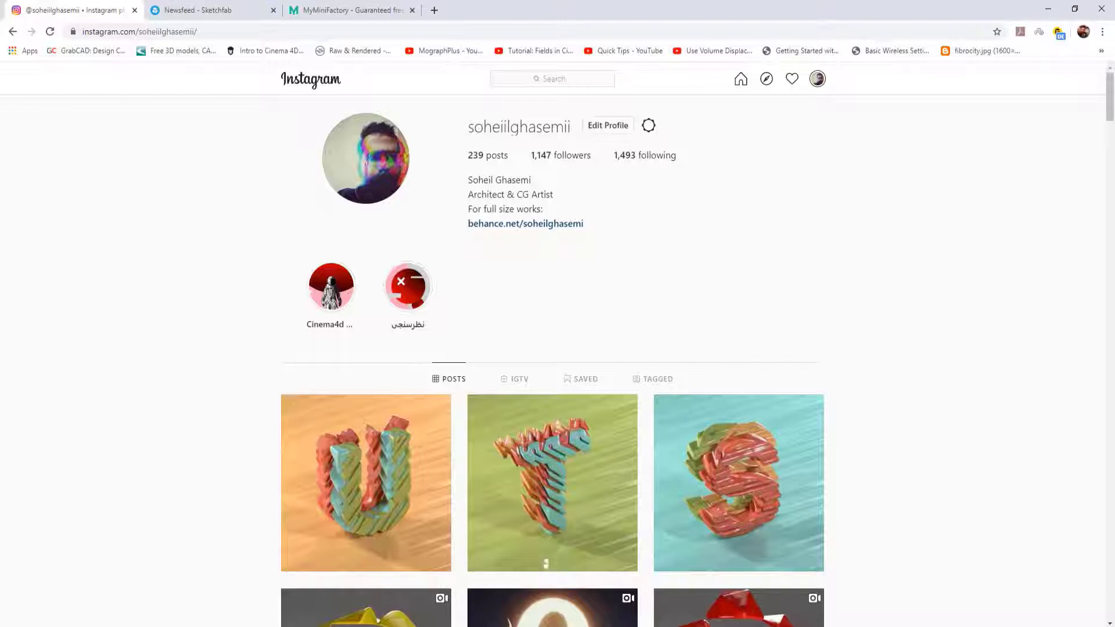
# Look over the Sketchfab and MyMiniFactory sites as sources for downloadable 3D models
pyautogui.click(227, 11)
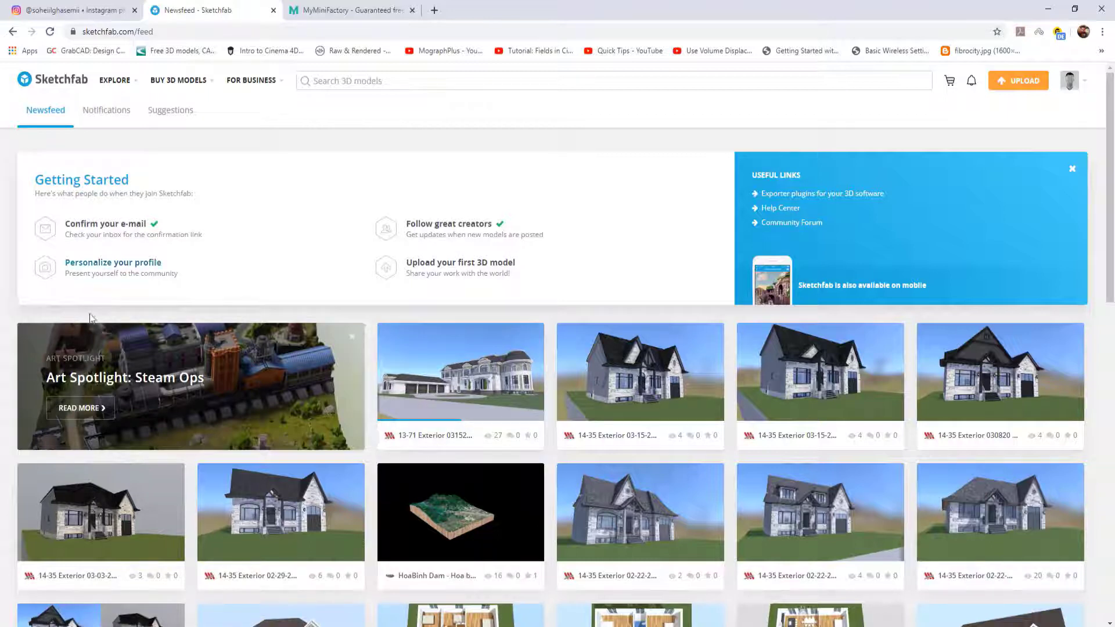
pyautogui.click(319, 15)
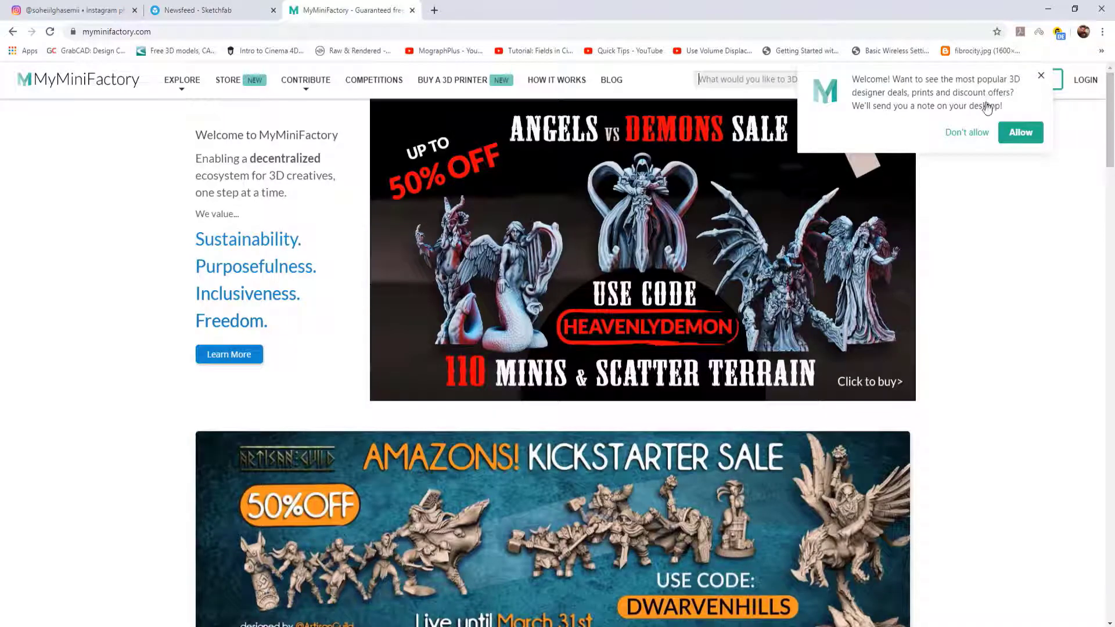
pyautogui.scroll(-2, 1111, 122)
pyautogui.moveTo(1111, 122); pyautogui.dragTo(1112, 81)
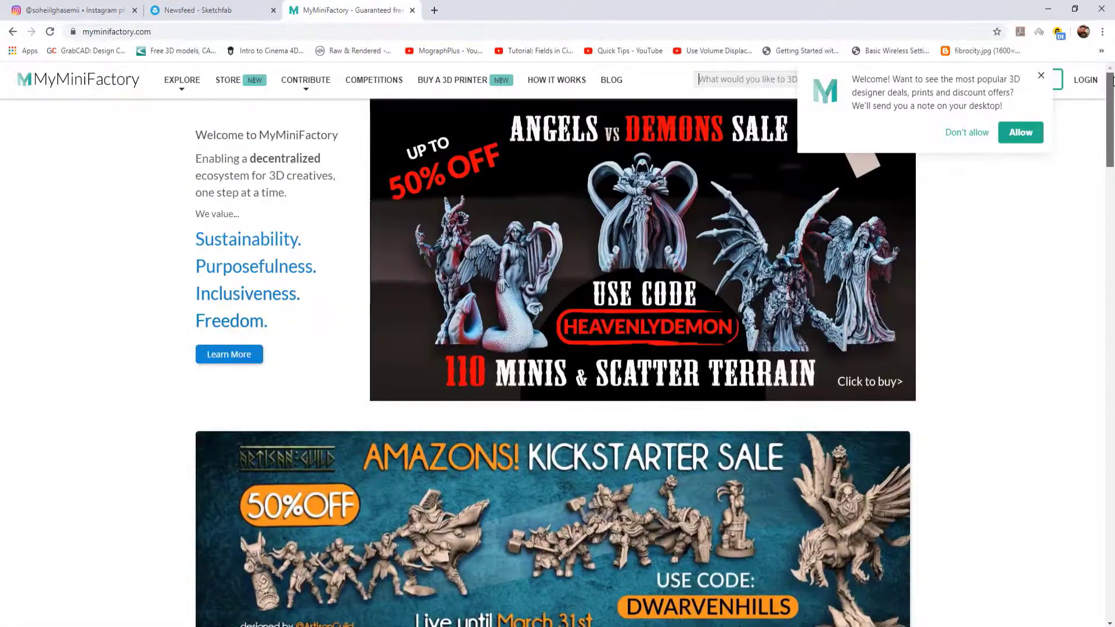
pyautogui.moveTo(182, 80)
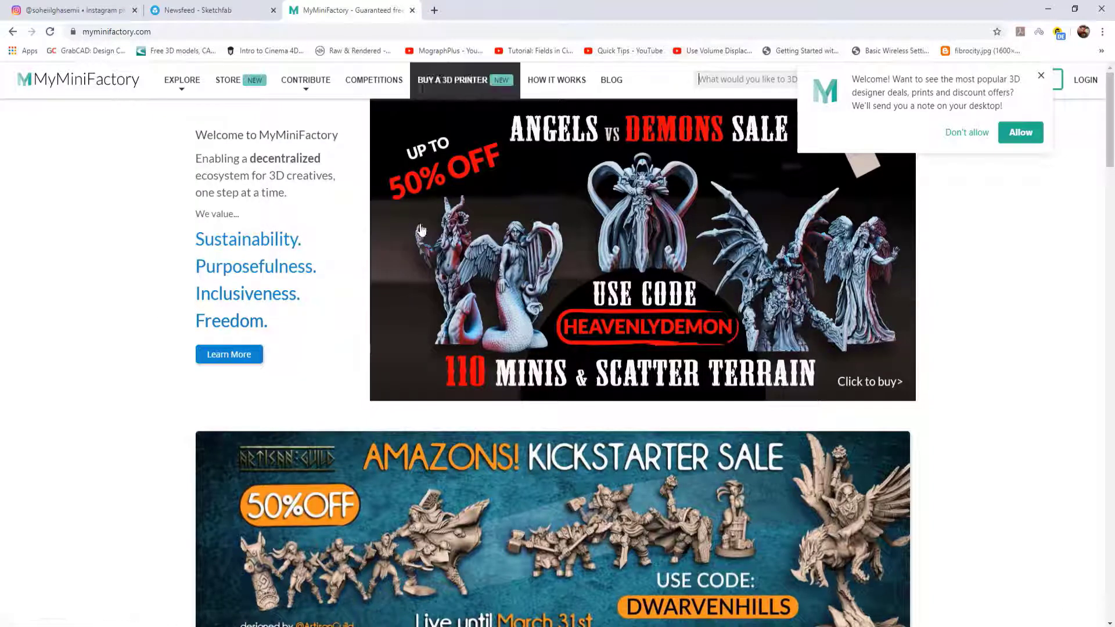
# Search Sketchfab for downloadable "bust" models and browse the results
pyautogui.click(219, 6)
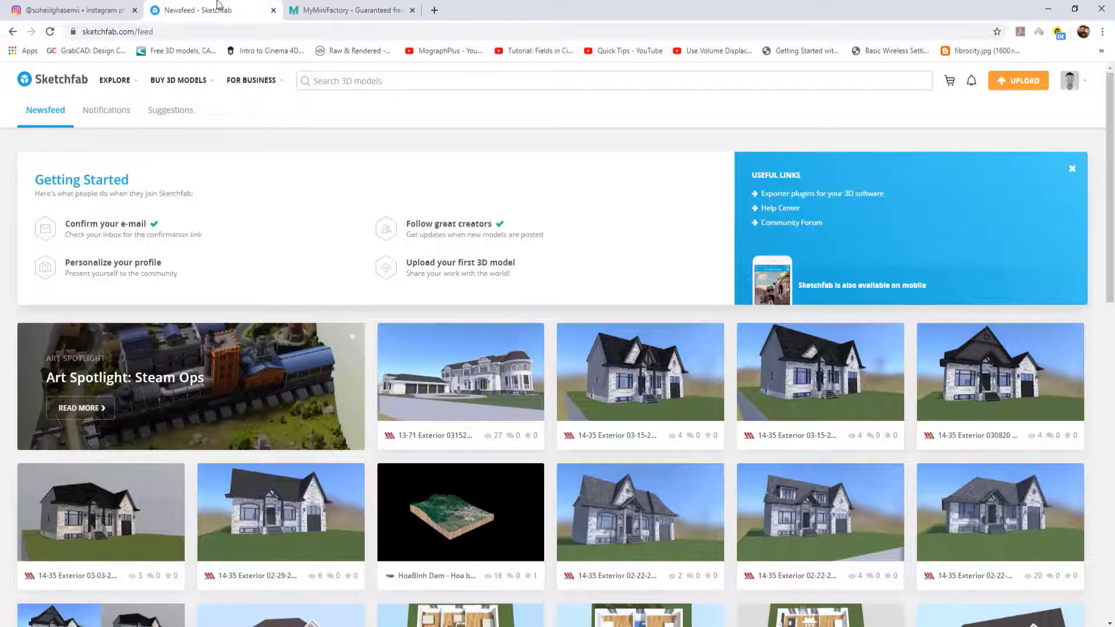
pyautogui.click(348, 81)
pyautogui.write('bust')
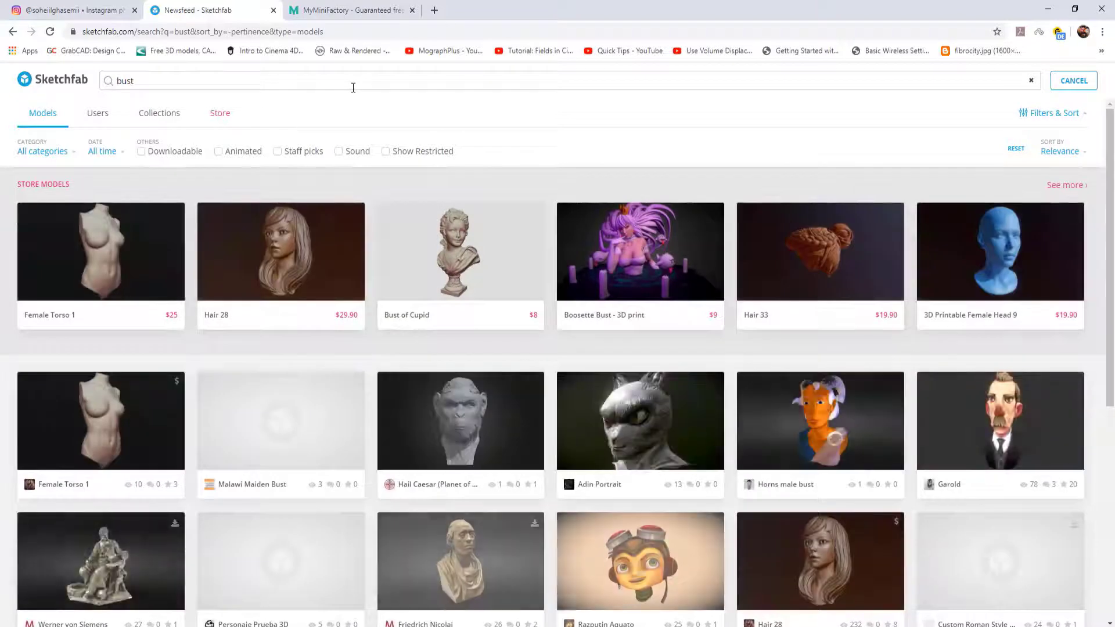
pyautogui.click(141, 152)
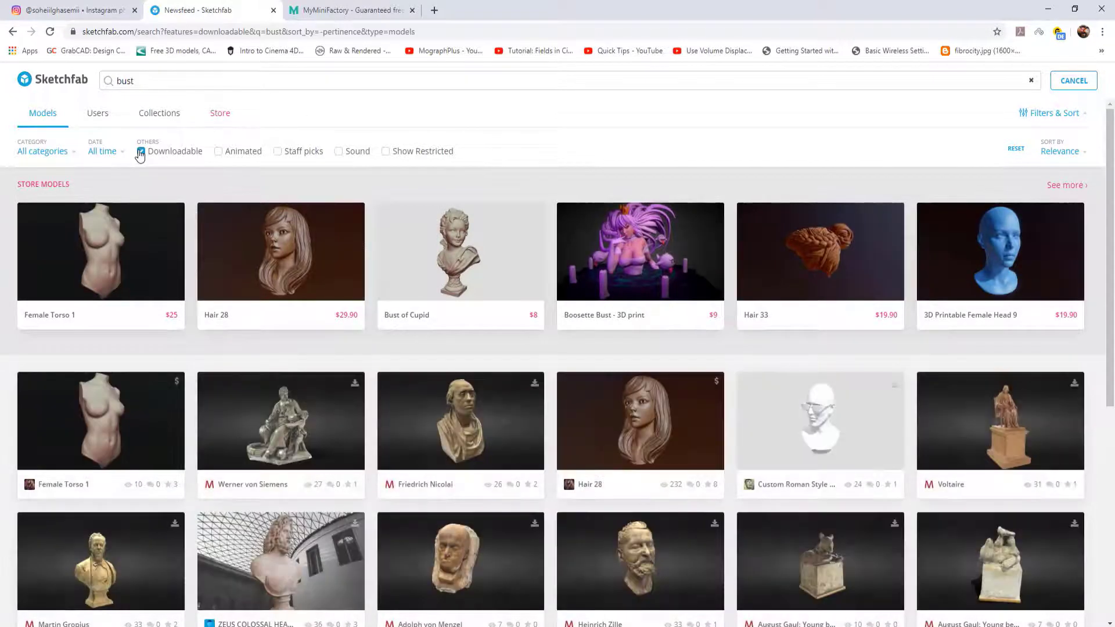
pyautogui.moveTo(1110, 190); pyautogui.dragTo(1114, 458)
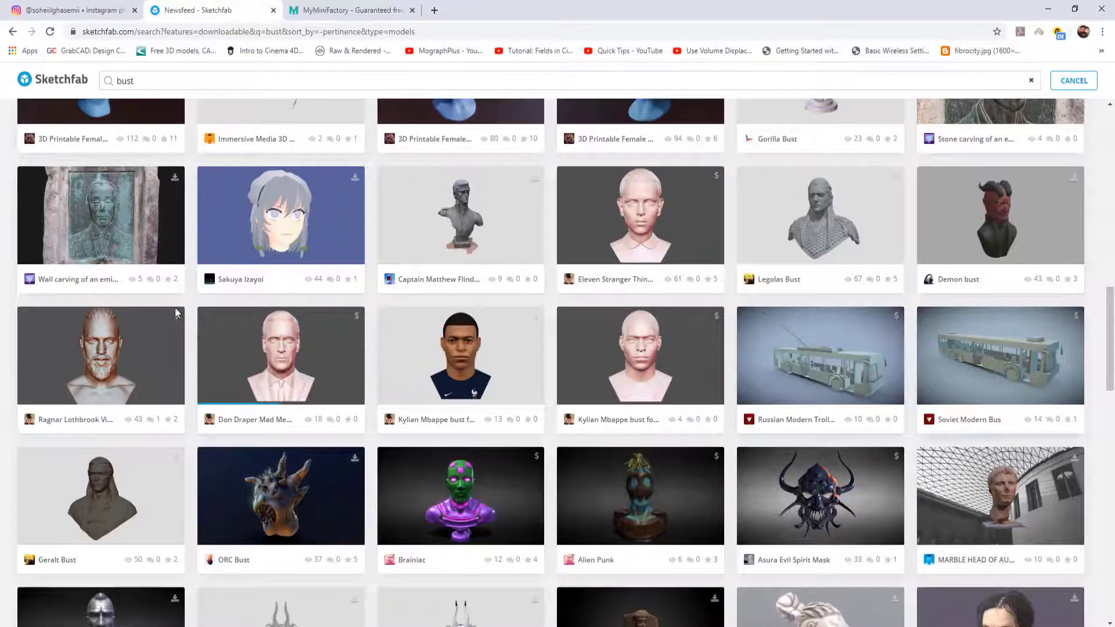
pyautogui.moveTo(1111, 346); pyautogui.dragTo(1113, 407)
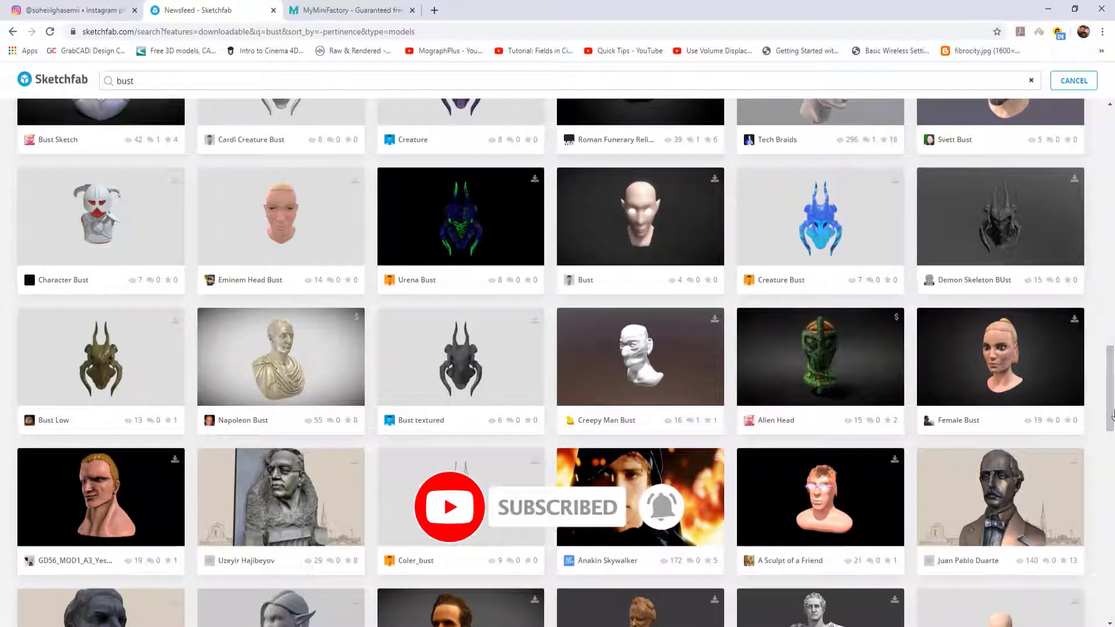
pyautogui.scroll(-6, 1113, 414)
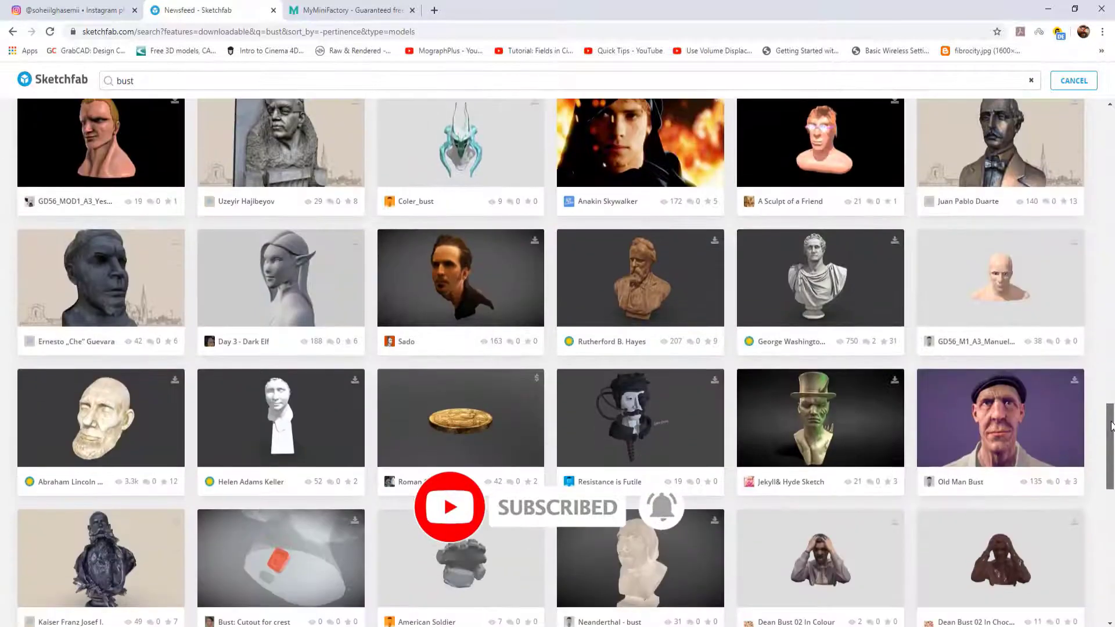
pyautogui.moveTo(1111, 426); pyautogui.dragTo(1112, 421)
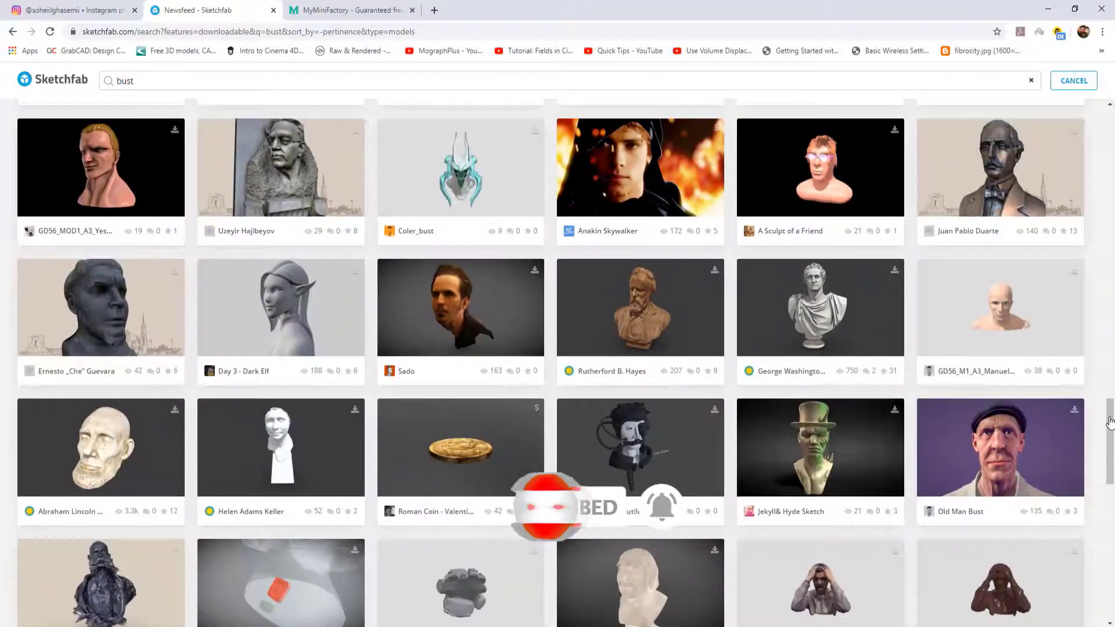
# Search MyMiniFactory for "bust" models and browse the results
pyautogui.click(349, 10)
pyautogui.click(729, 75)
pyautogui.write('bust')
pyautogui.press('Return')
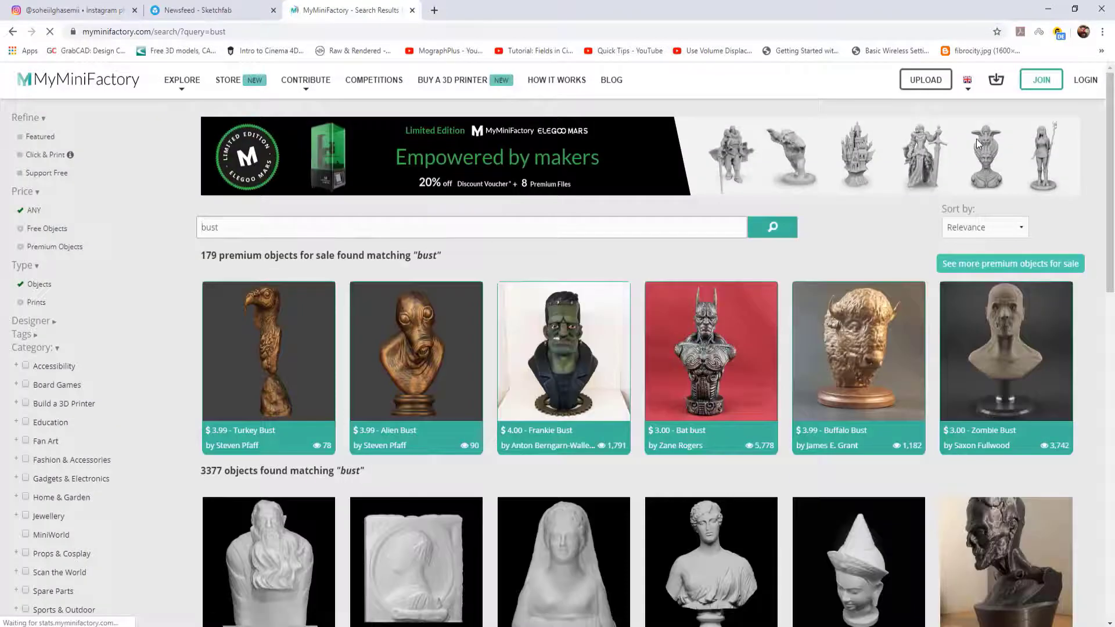
pyautogui.moveTo(1110, 152); pyautogui.dragTo(1113, 477)
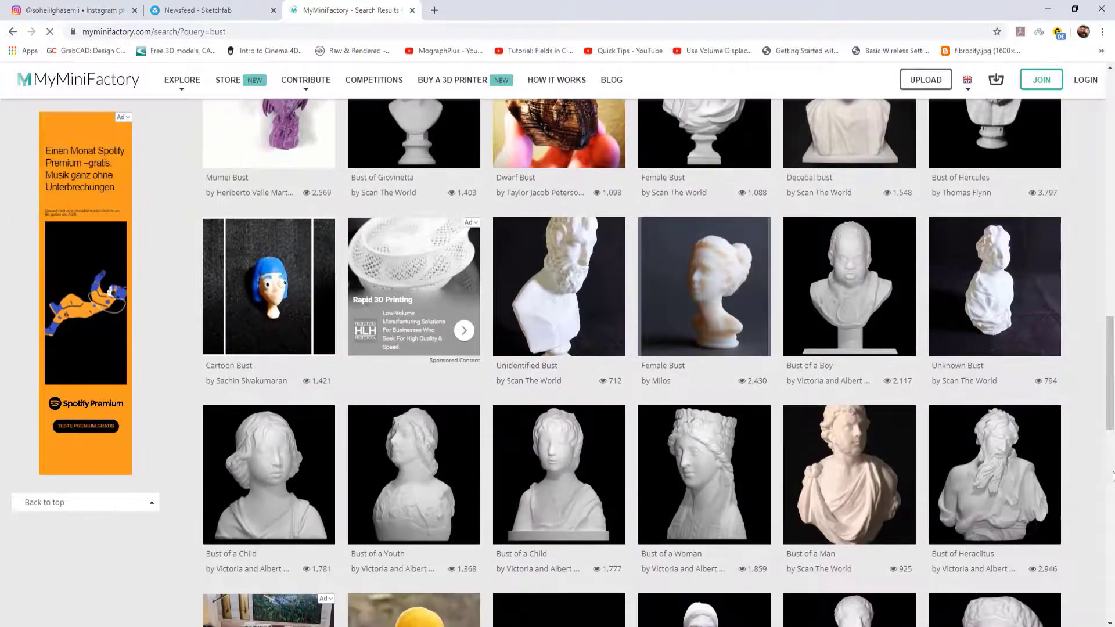
# Open the busto folder, switch to Cinema 4D and import busto.OBJ with the default OBJ import settings
pyautogui.hotkey('alt', 'Tab')
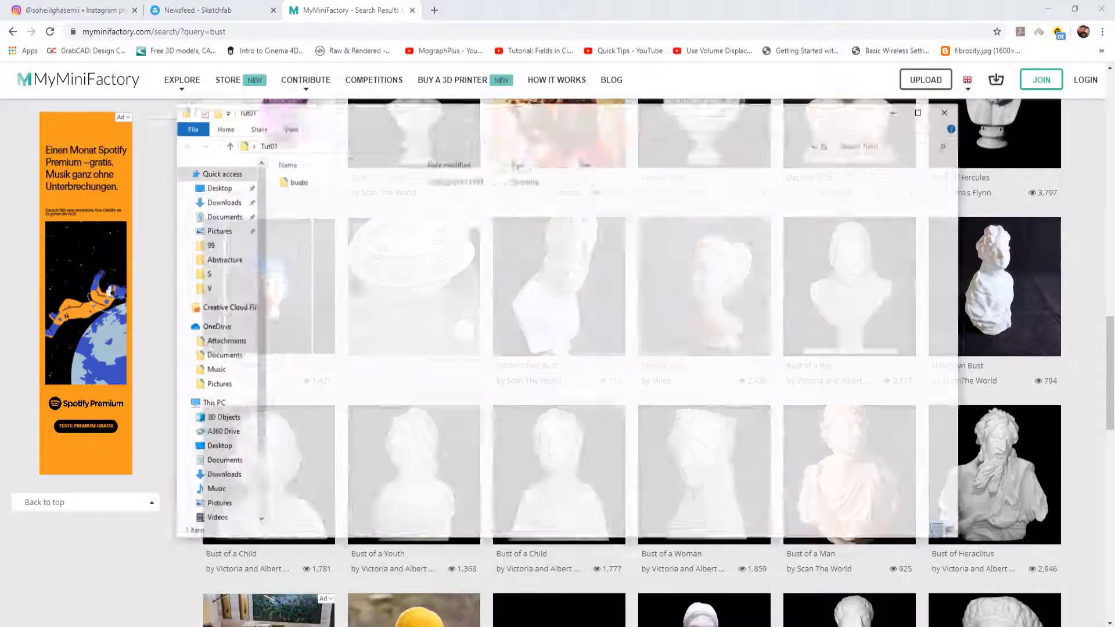
pyautogui.click(300, 166)
pyautogui.doubleClick(300, 166)
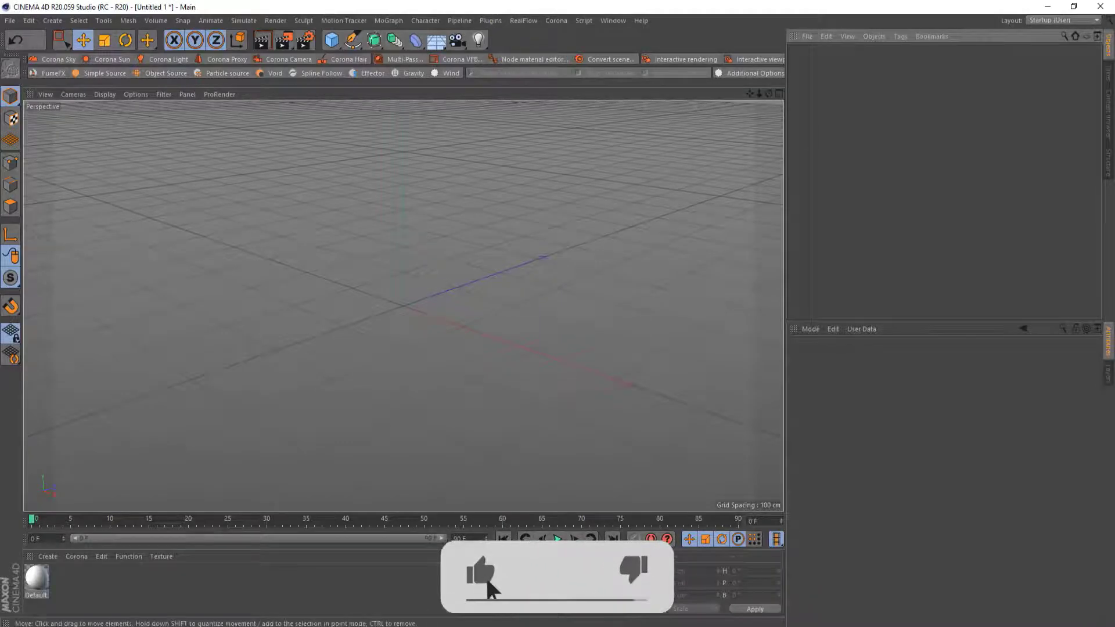
pyautogui.click(10, 20)
pyautogui.click(26, 46)
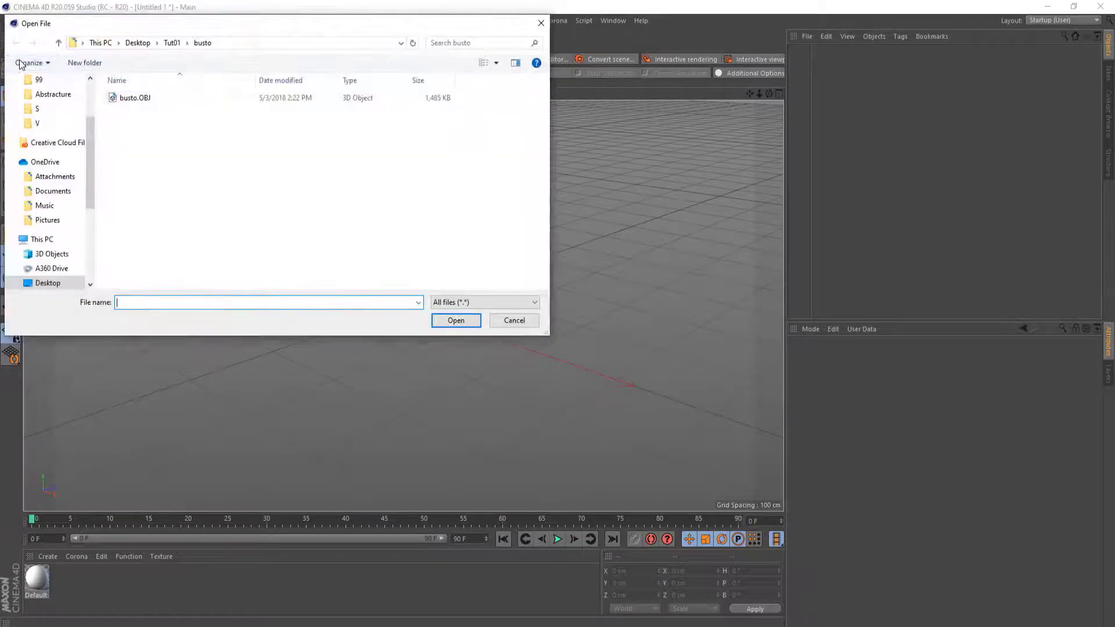
pyautogui.click(160, 99)
pyautogui.doubleClick(160, 99)
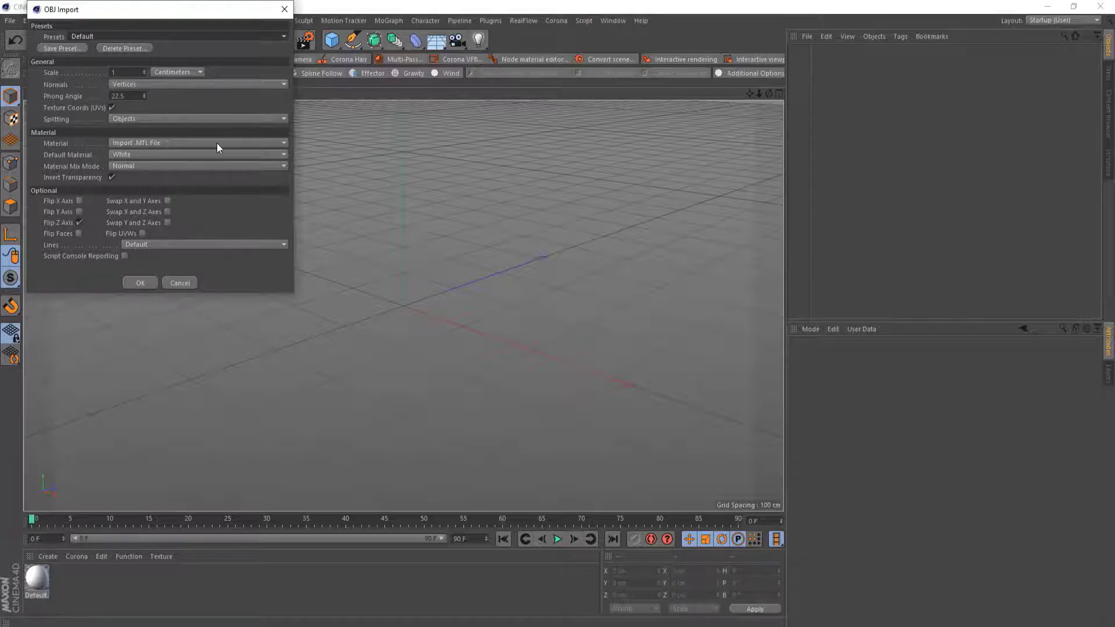
pyautogui.click(145, 287)
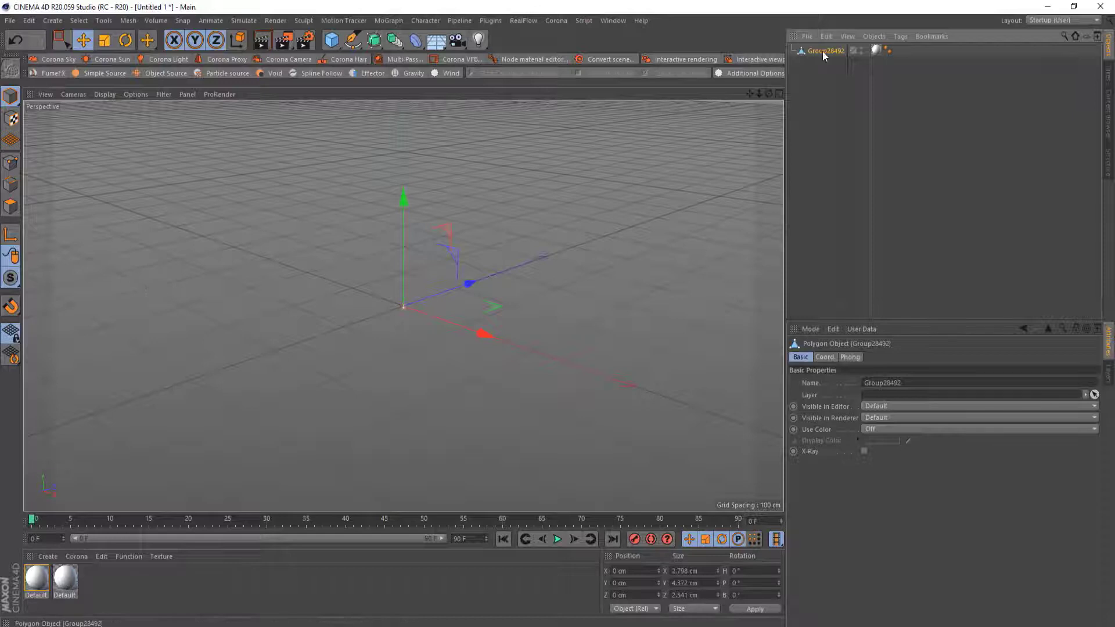
# Add a default cube as a size reference and scale the imported bust to about 125 × 195 × 113 cm
pyautogui.click(331, 39)
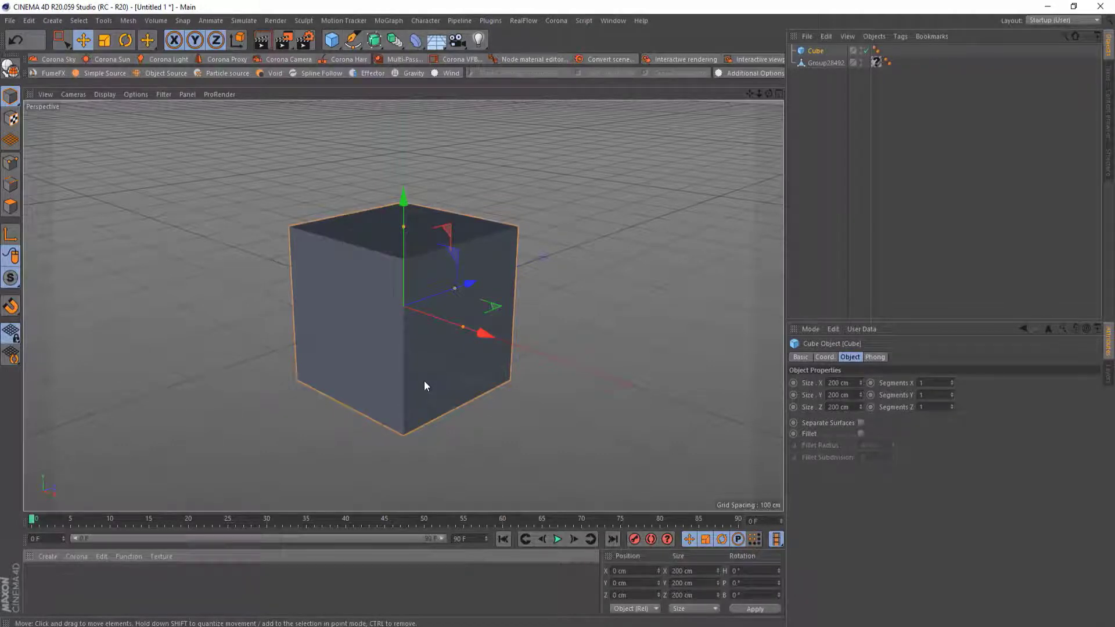
pyautogui.click(816, 62)
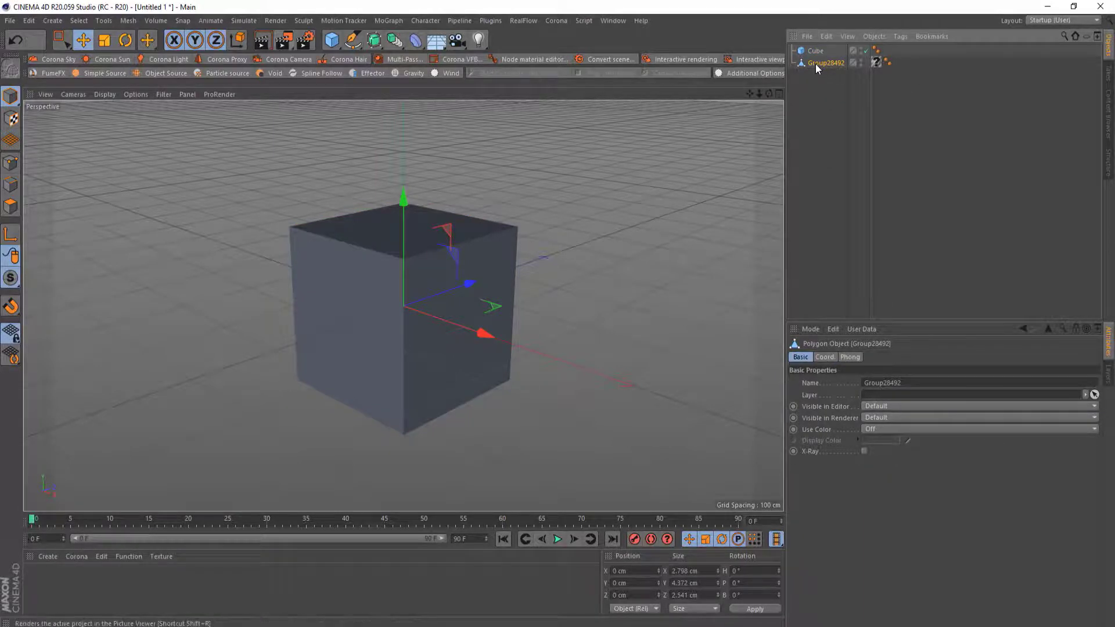
pyautogui.click(105, 42)
pyautogui.moveTo(578, 343); pyautogui.dragTo(578, 2)
pyautogui.moveTo(576, 458); pyautogui.dragTo(579, 3)
pyautogui.moveTo(598, 464); pyautogui.dragTo(558, 319)
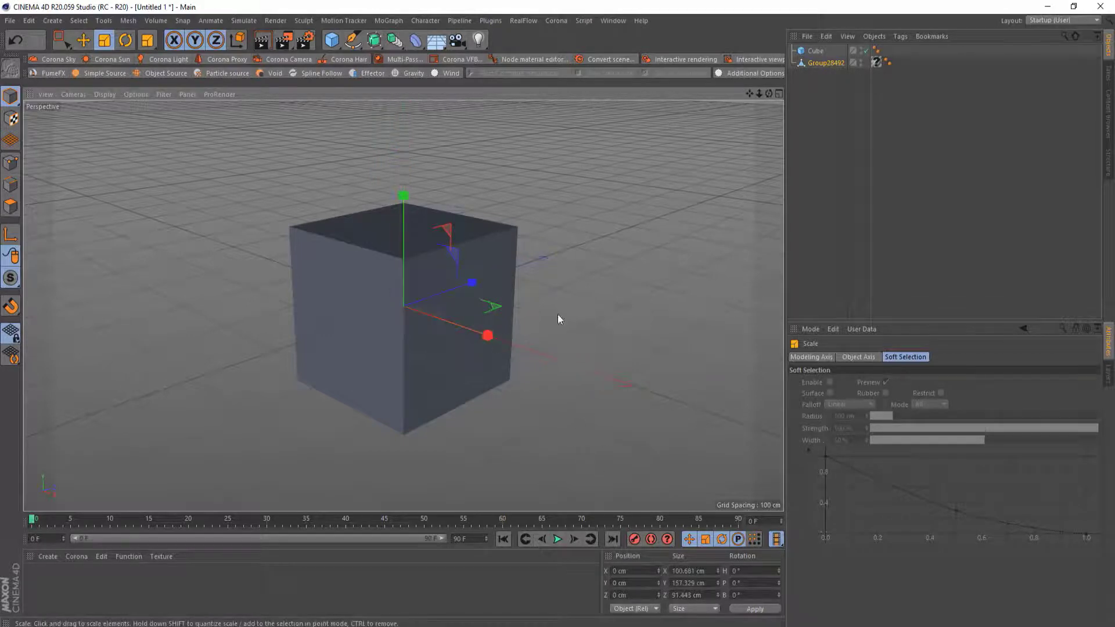
pyautogui.moveTo(582, 451); pyautogui.dragTo(575, 310)
# Move the bust up in the side view to about 46 cm on Y so it rests above the floor
pyautogui.click(779, 94)
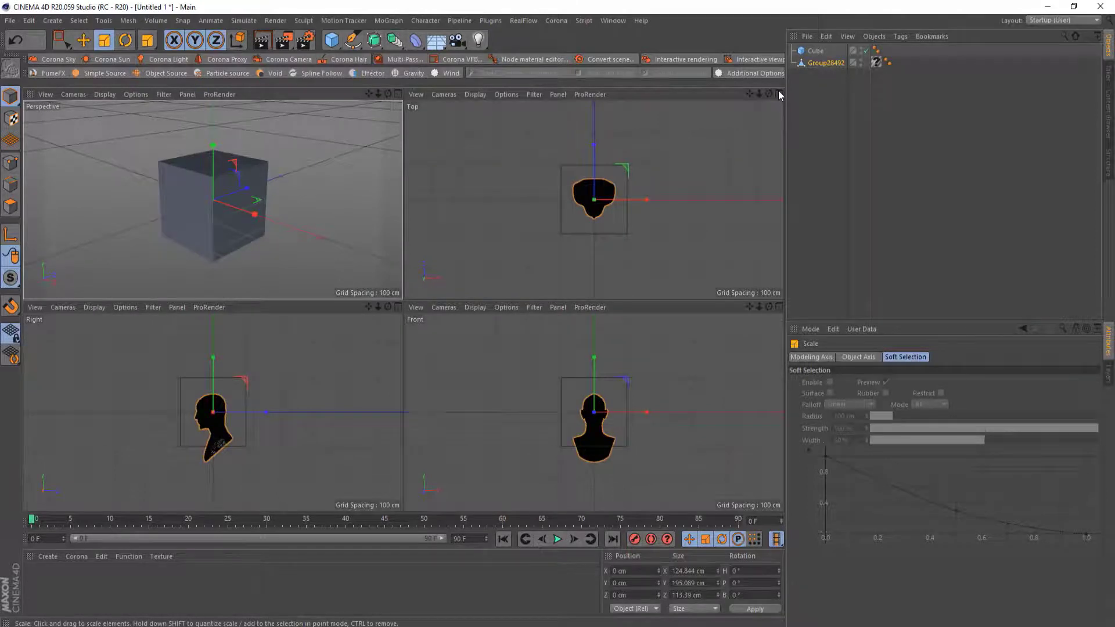
pyautogui.click(83, 40)
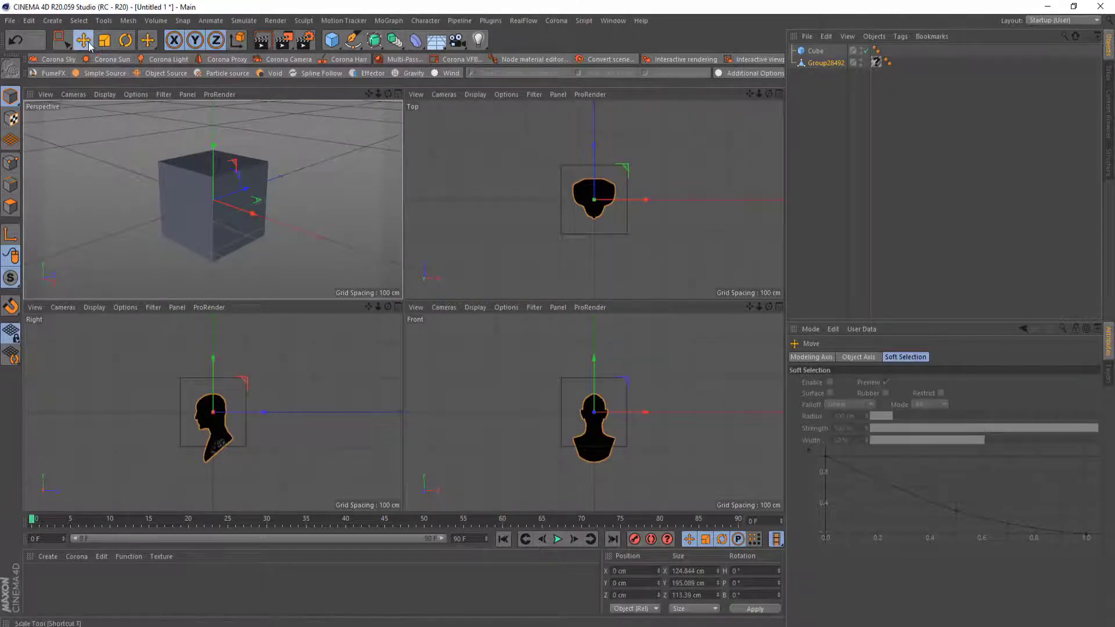
pyautogui.moveTo(212, 381); pyautogui.dragTo(210, 355)
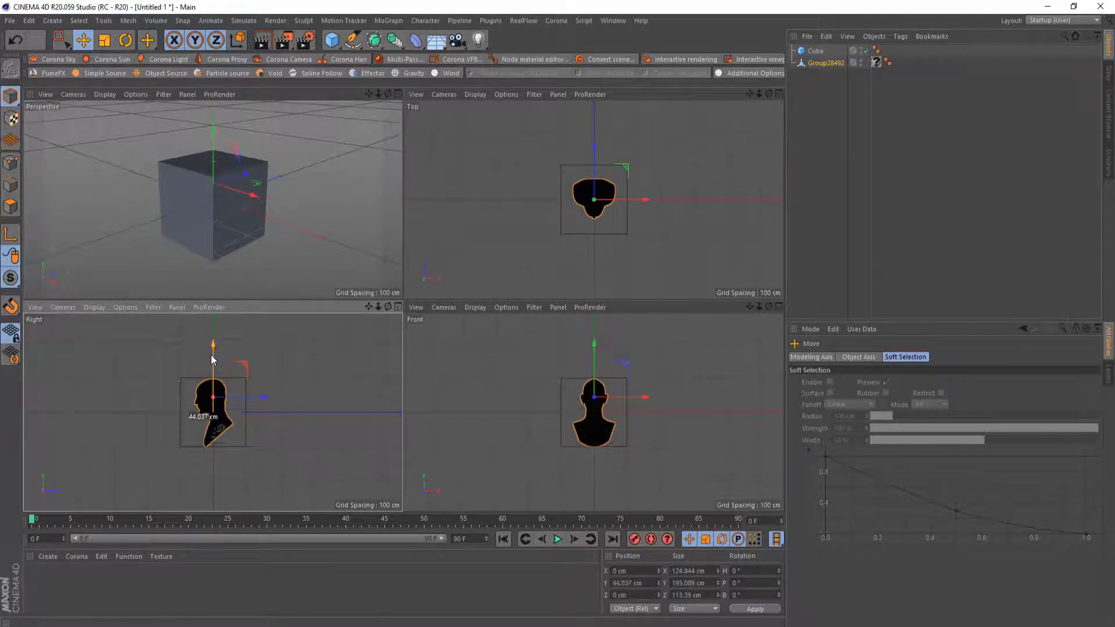
pyautogui.press('o')
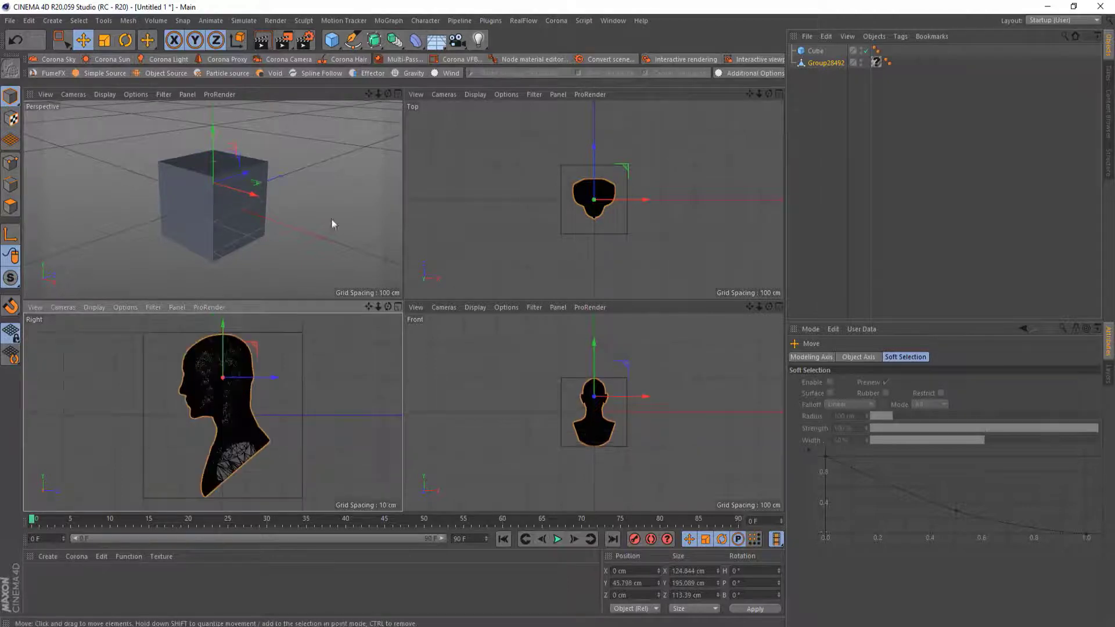
pyautogui.click(399, 93)
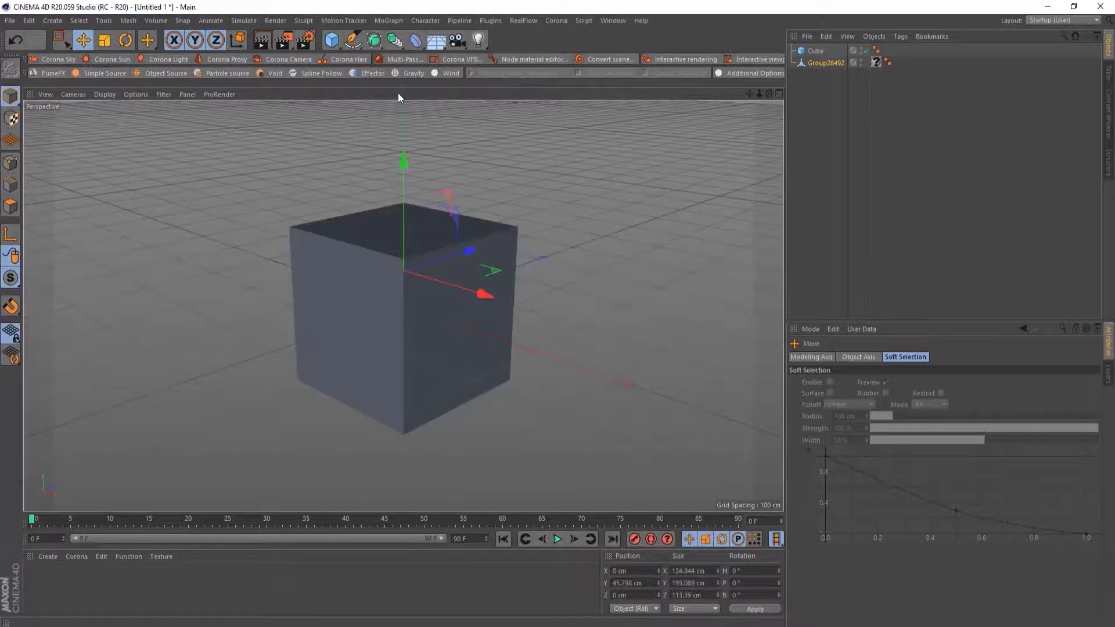
# Delete the reference cube from the scene
pyautogui.click(484, 236)
pyautogui.press('Delete')
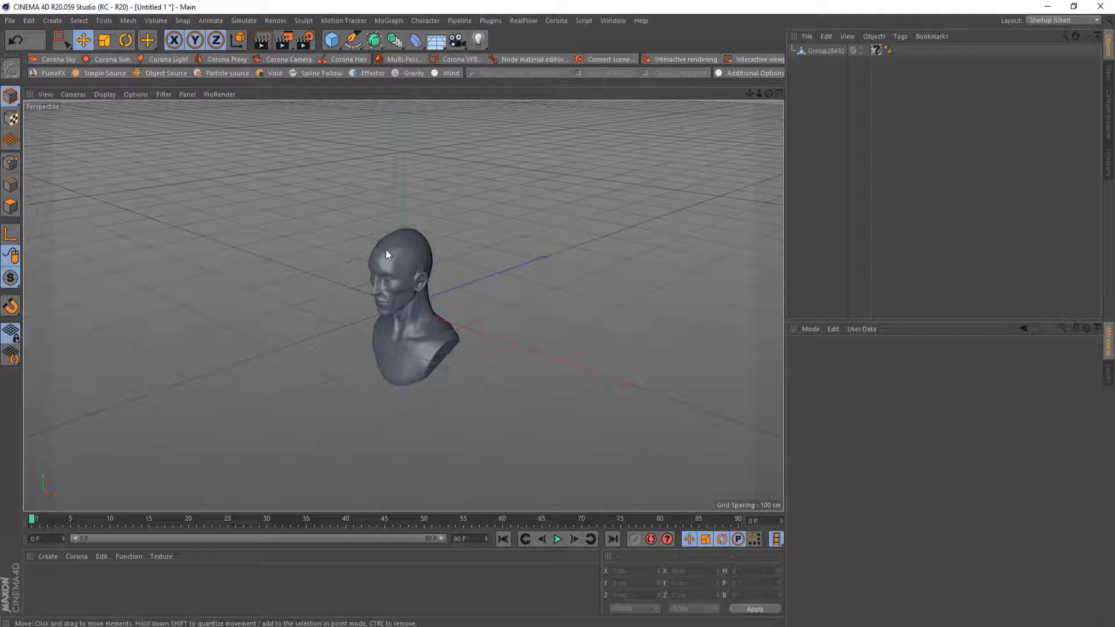
# Rename the imported bust object to Head
pyautogui.doubleClick(825, 50)
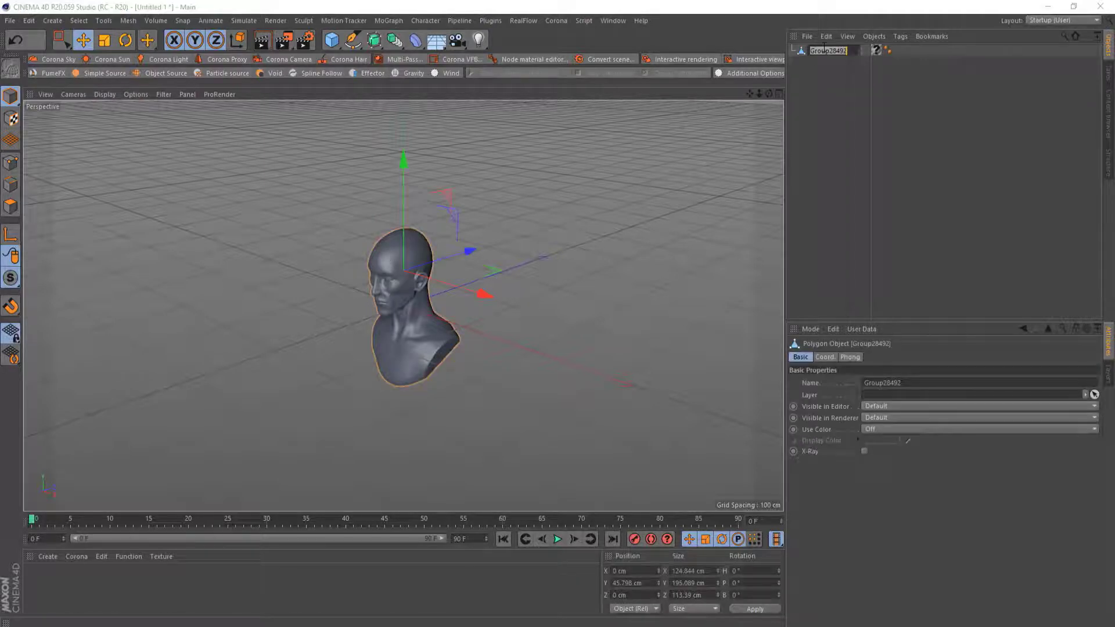
pyautogui.write('Hea')
pyautogui.press('Return')
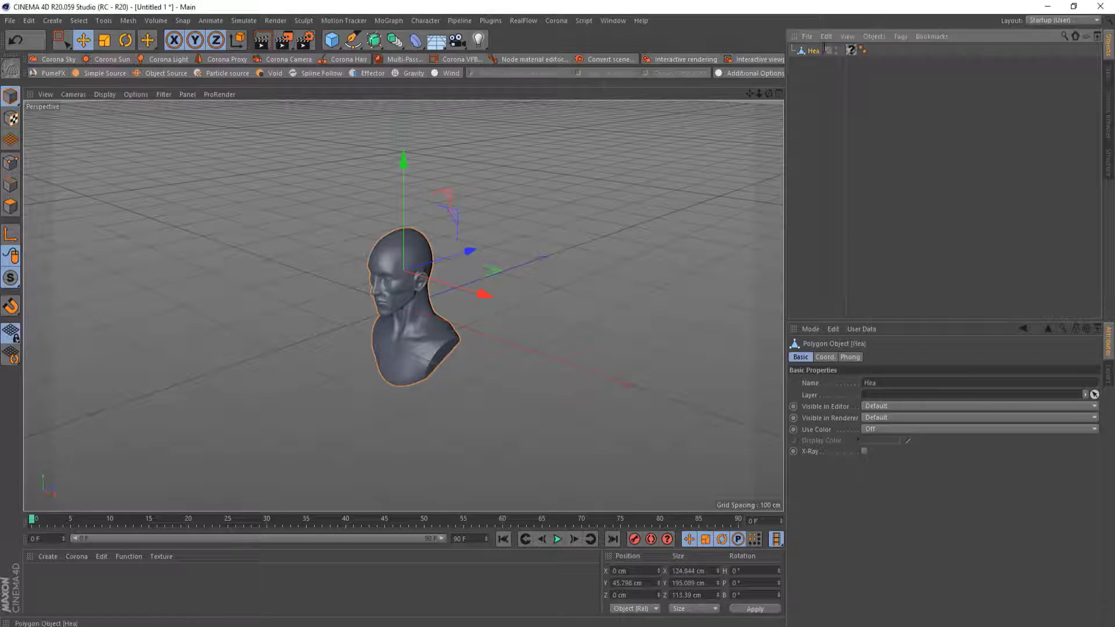
pyautogui.doubleClick(816, 51)
pyautogui.write('d')
pyautogui.press('Return')
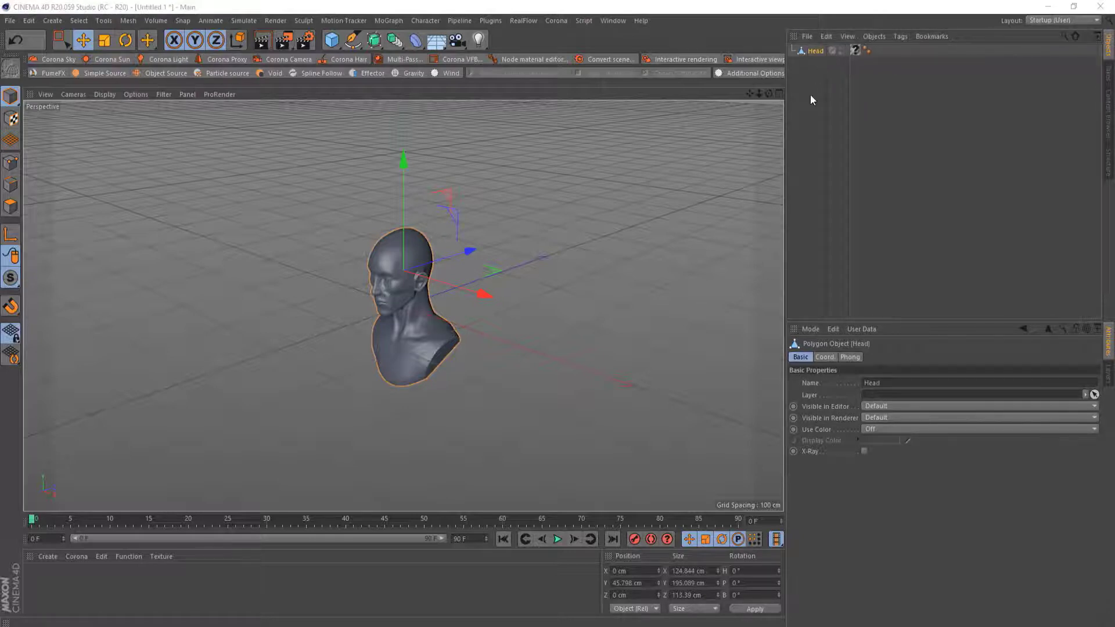
# Delete one of the tags attached to the Head object and deselect it
pyautogui.click(854, 51)
pyautogui.press('Delete')
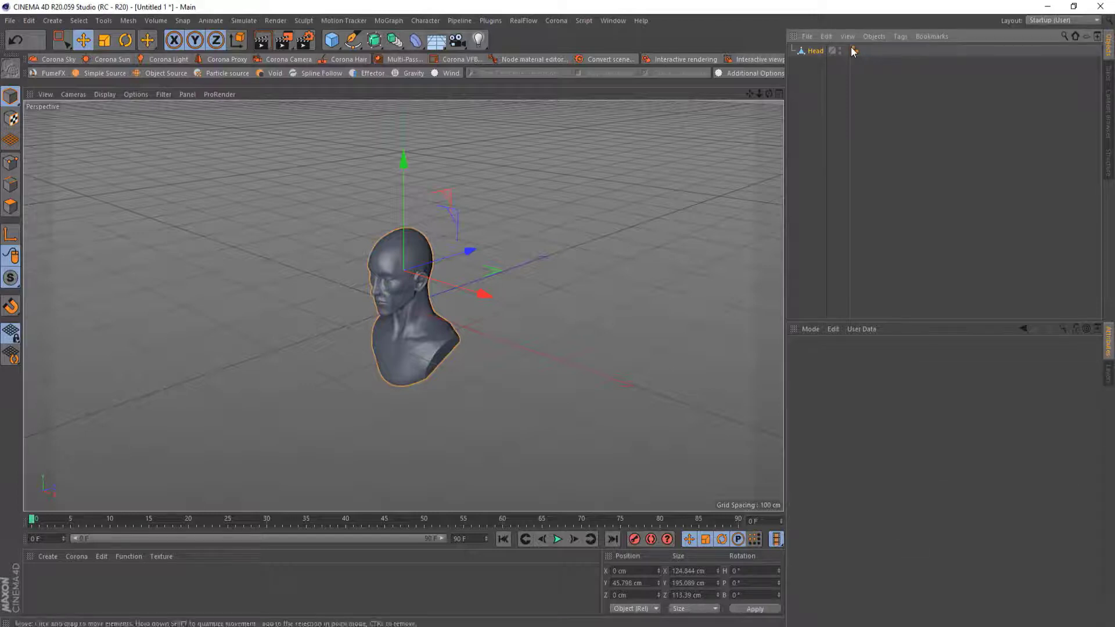
pyautogui.click(507, 195)
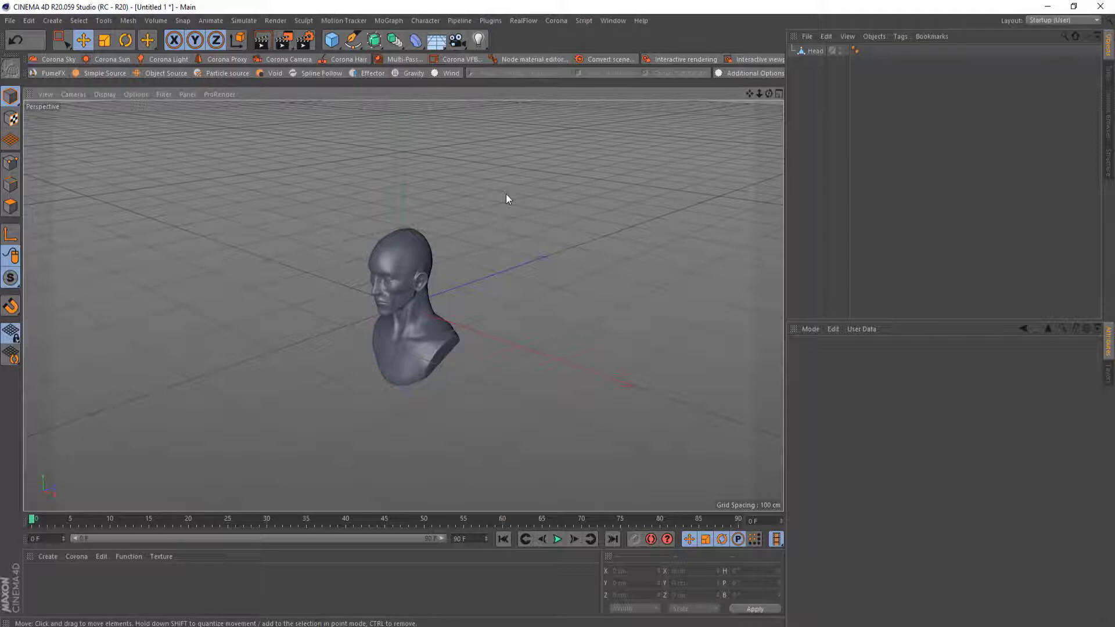
pyautogui.click(53, 21)
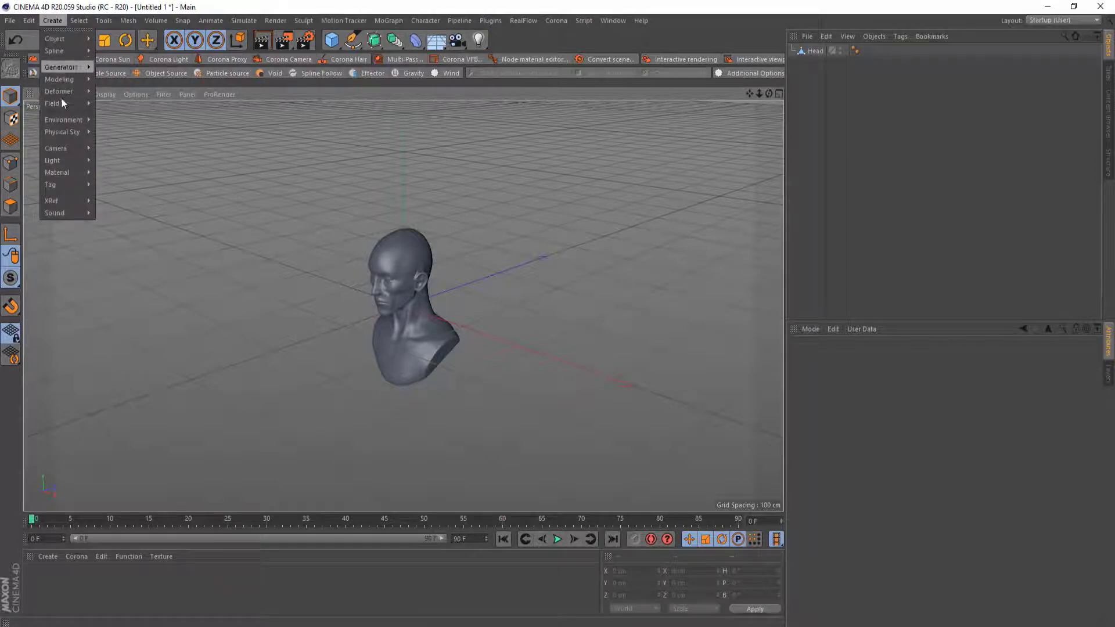
pyautogui.moveTo(61, 104)
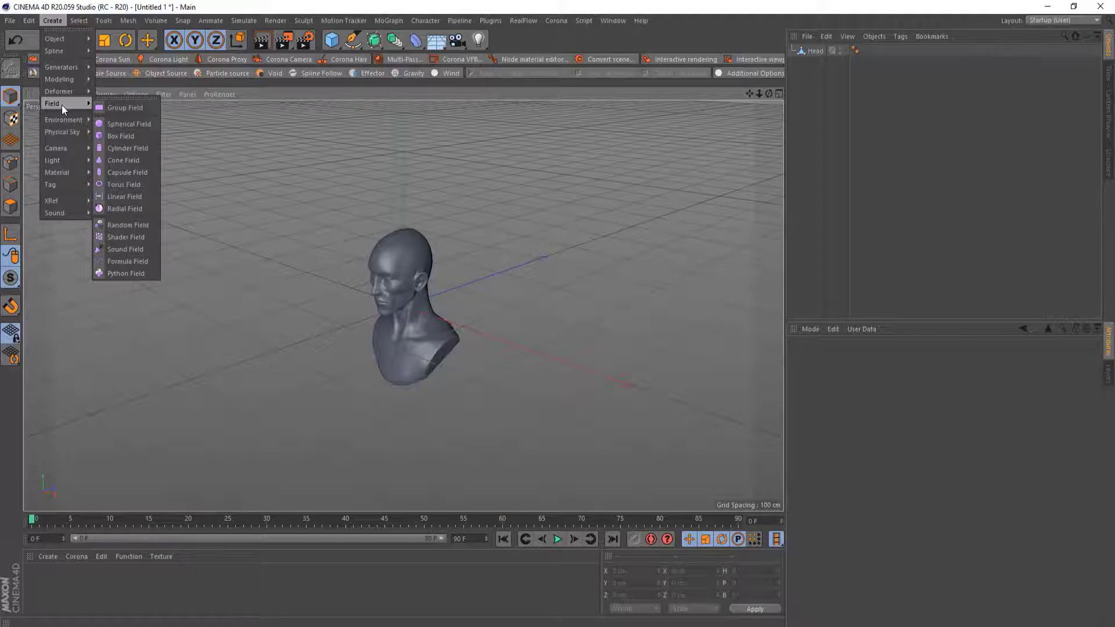
pyautogui.moveTo(161, 22)
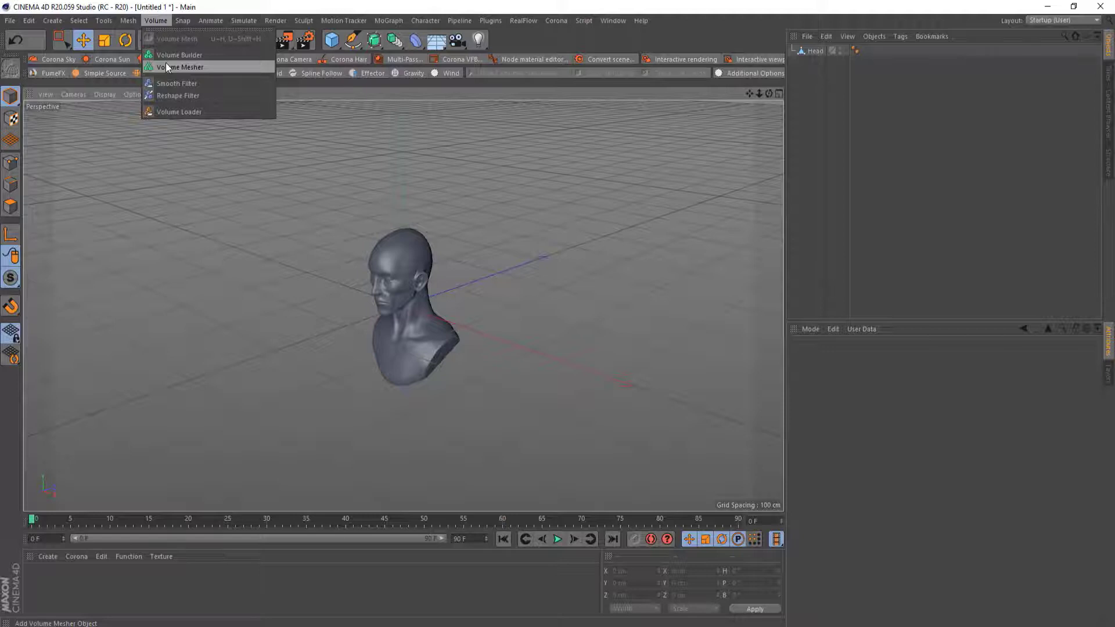
pyautogui.click(165, 1)
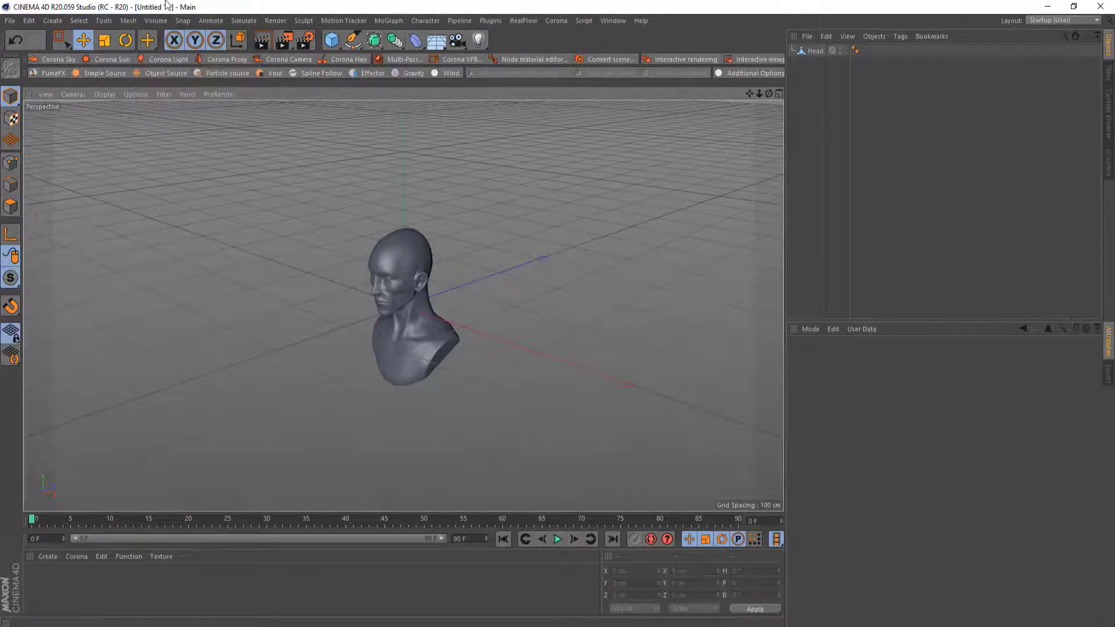
# Add a Random Field object to the scene
pyautogui.click(51, 21)
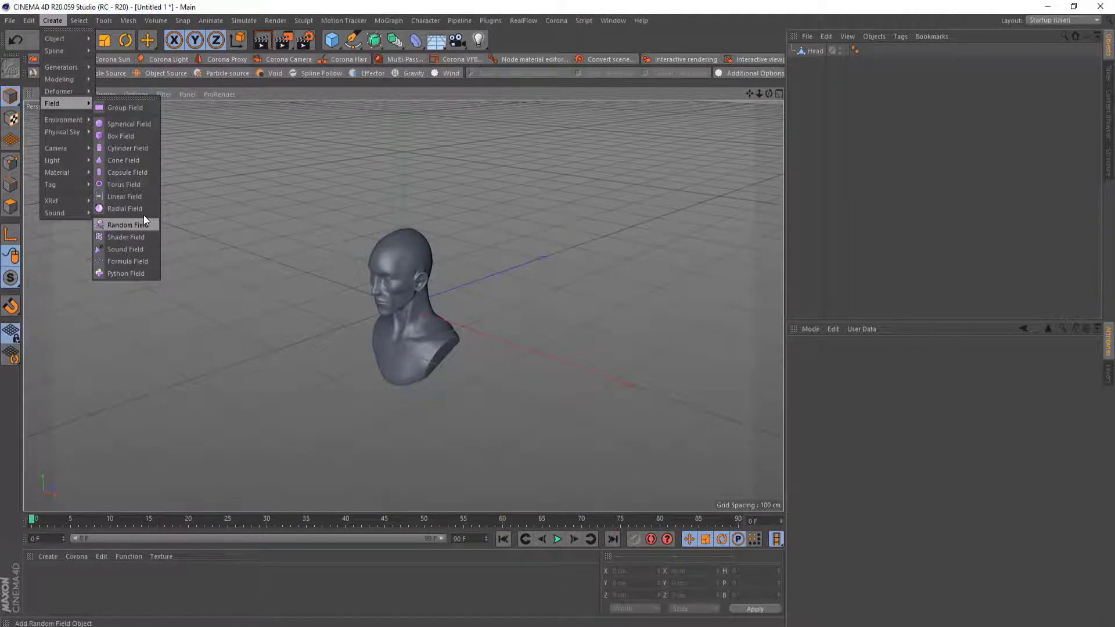
pyautogui.click(135, 228)
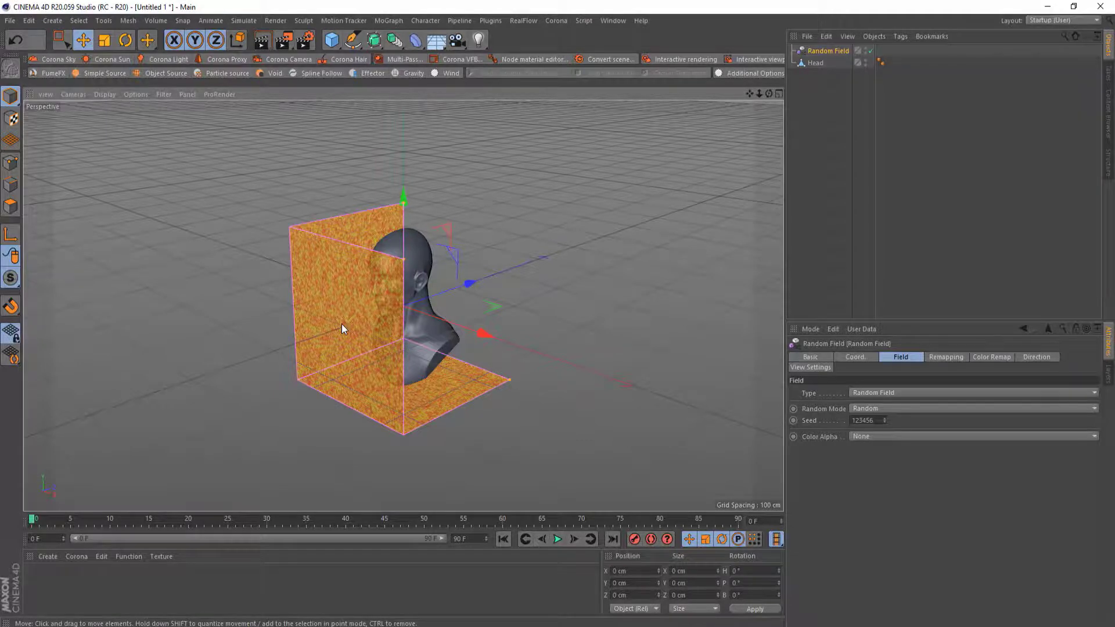
pyautogui.scroll(3, 342, 324)
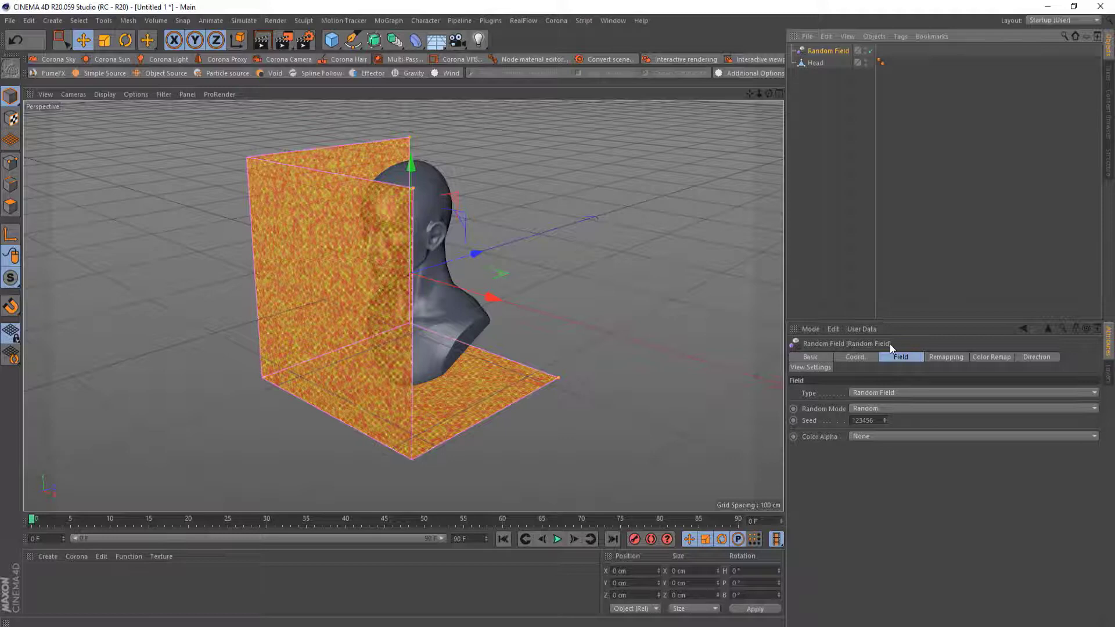
# Set the Random Field's Random Mode to Noise and its Noise Type to Perlin
pyautogui.click(867, 407)
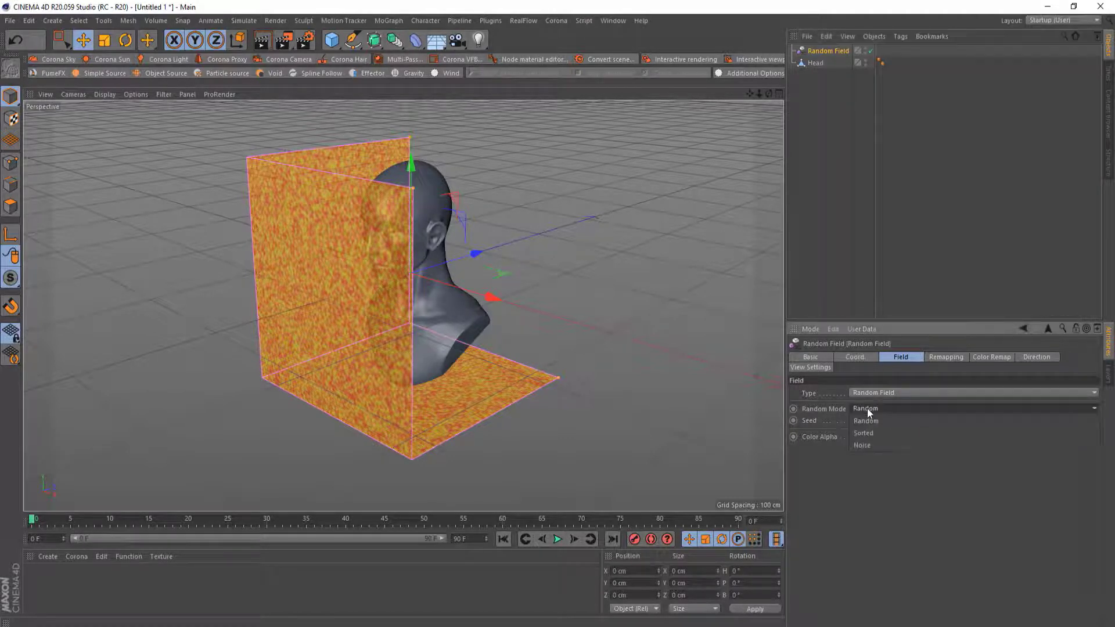
pyautogui.click(869, 441)
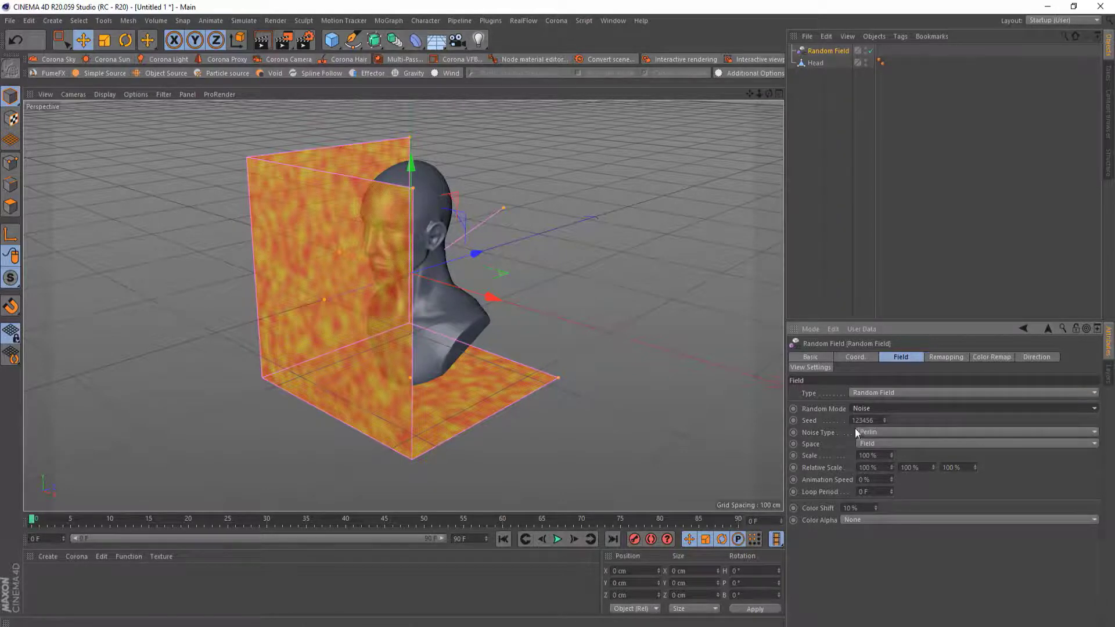
pyautogui.click(867, 432)
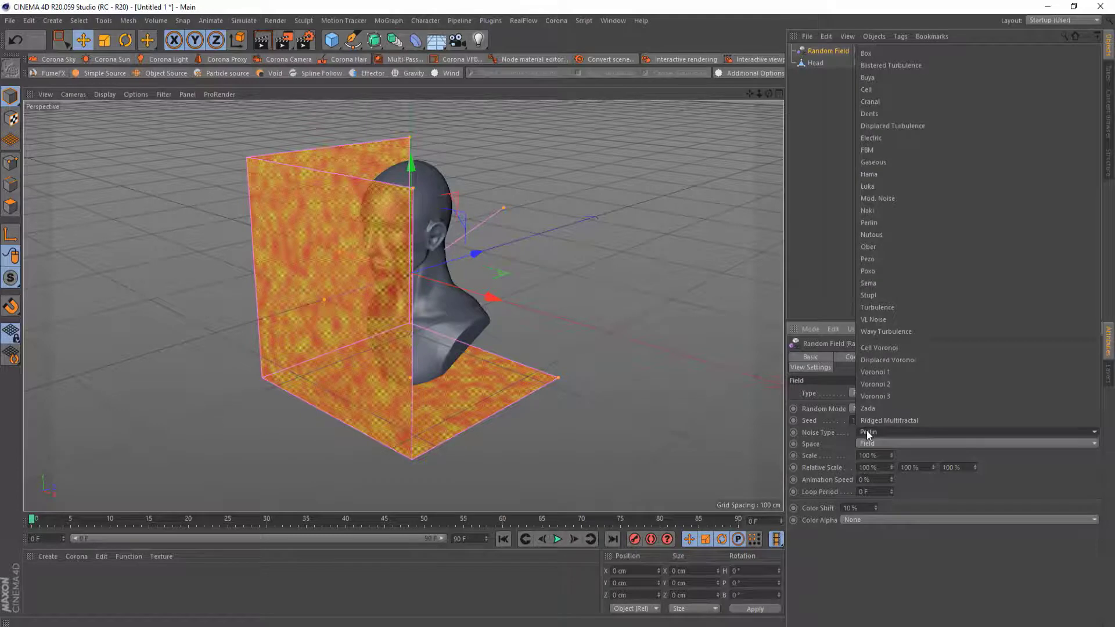
pyautogui.click(866, 309)
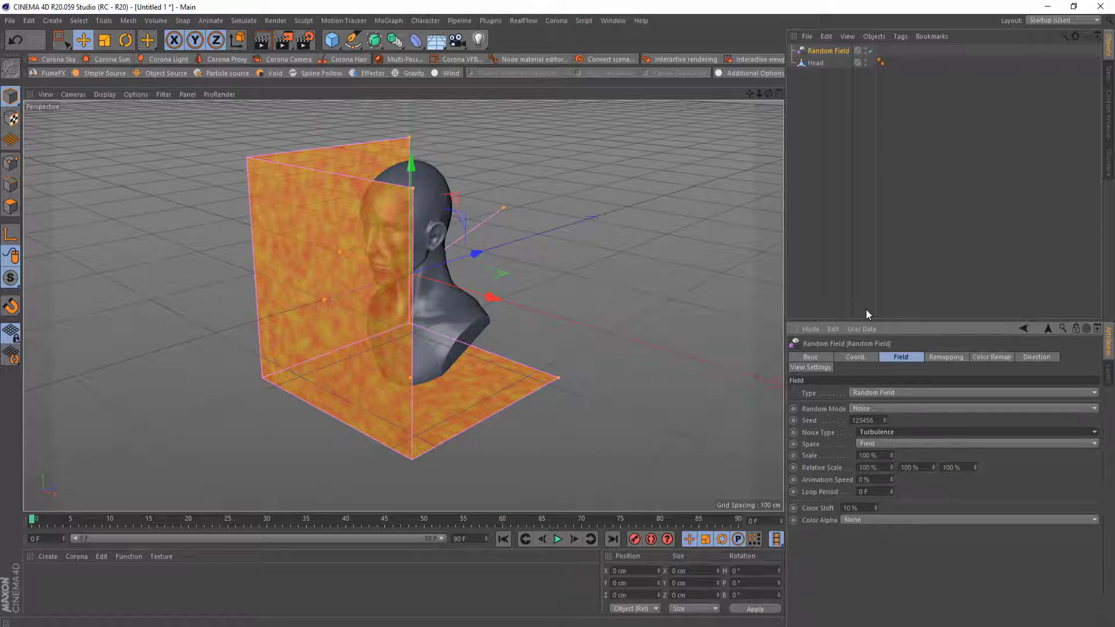
pyautogui.click(876, 434)
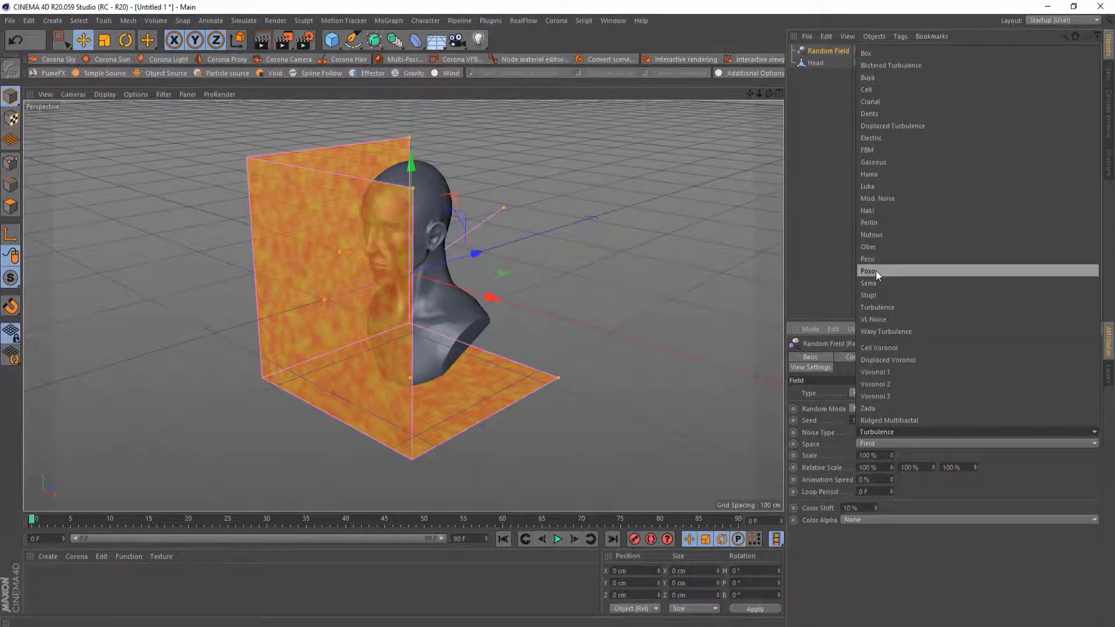
pyautogui.click(874, 223)
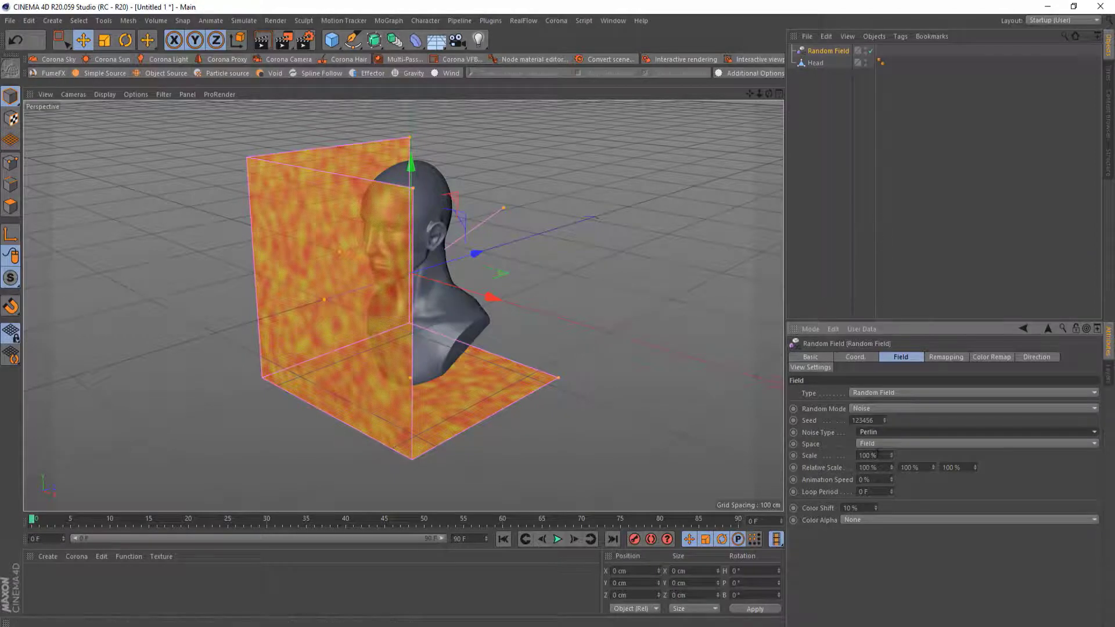
# Set the Random Field's noise Scale to 200%
pyautogui.moveTo(879, 455); pyautogui.dragTo(857, 455)
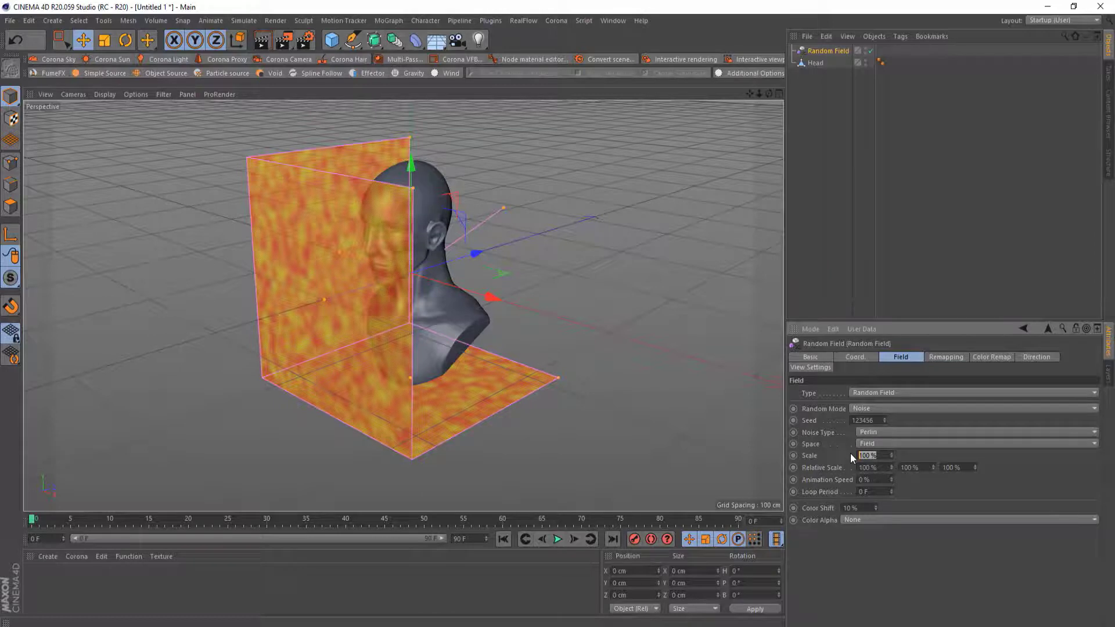
pyautogui.write('20')
pyautogui.press('Return')
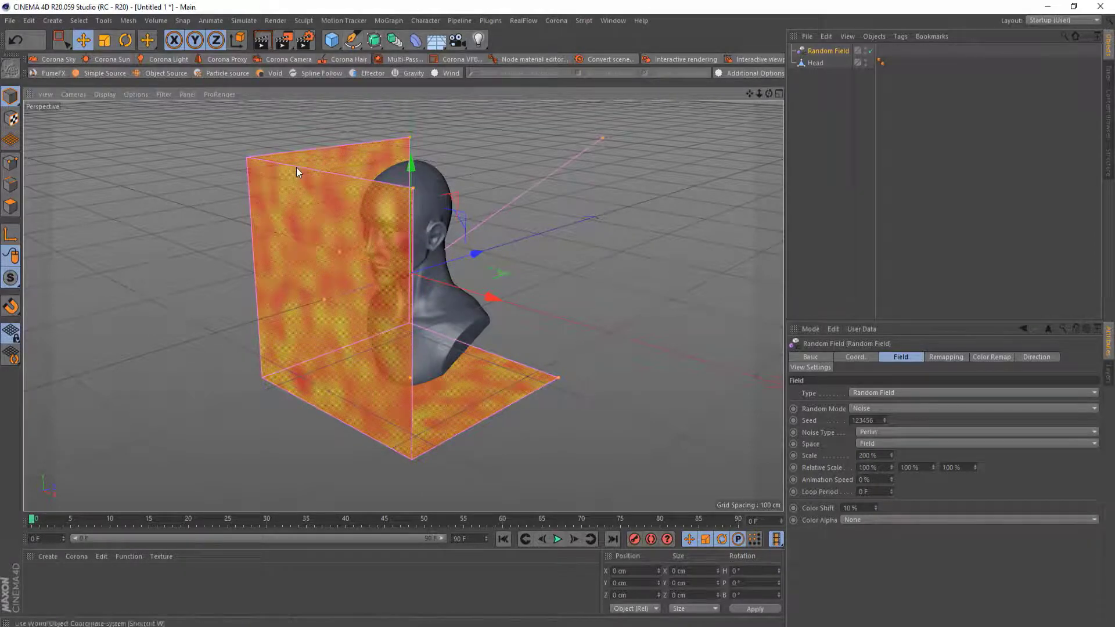
# Add a Volume Builder generator to the scene
pyautogui.click(155, 21)
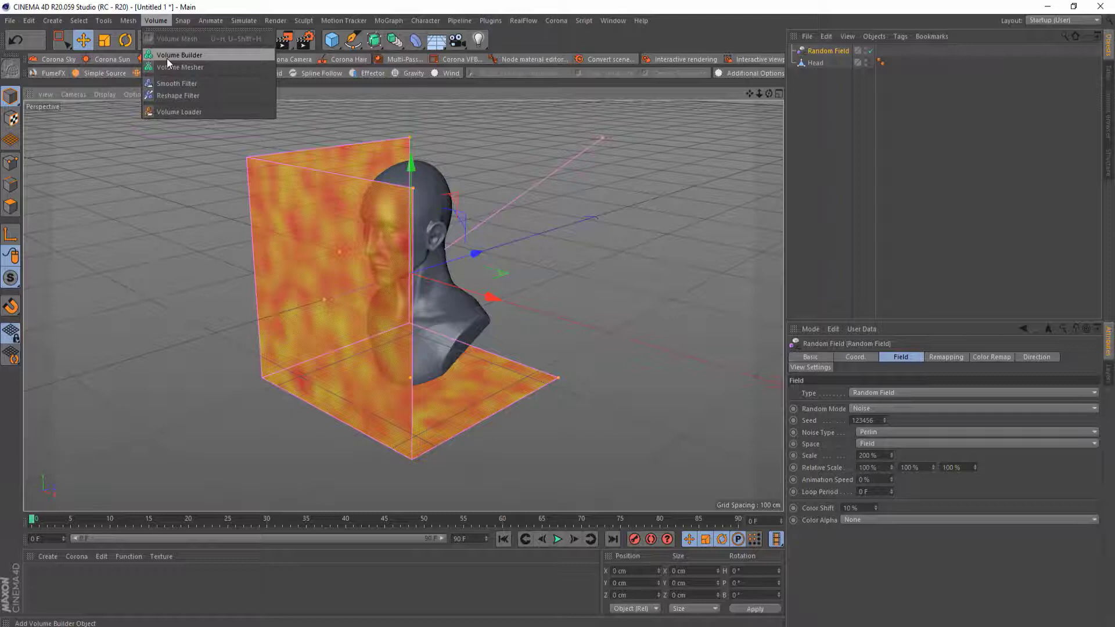
pyautogui.click(169, 19)
pyautogui.click(393, 39)
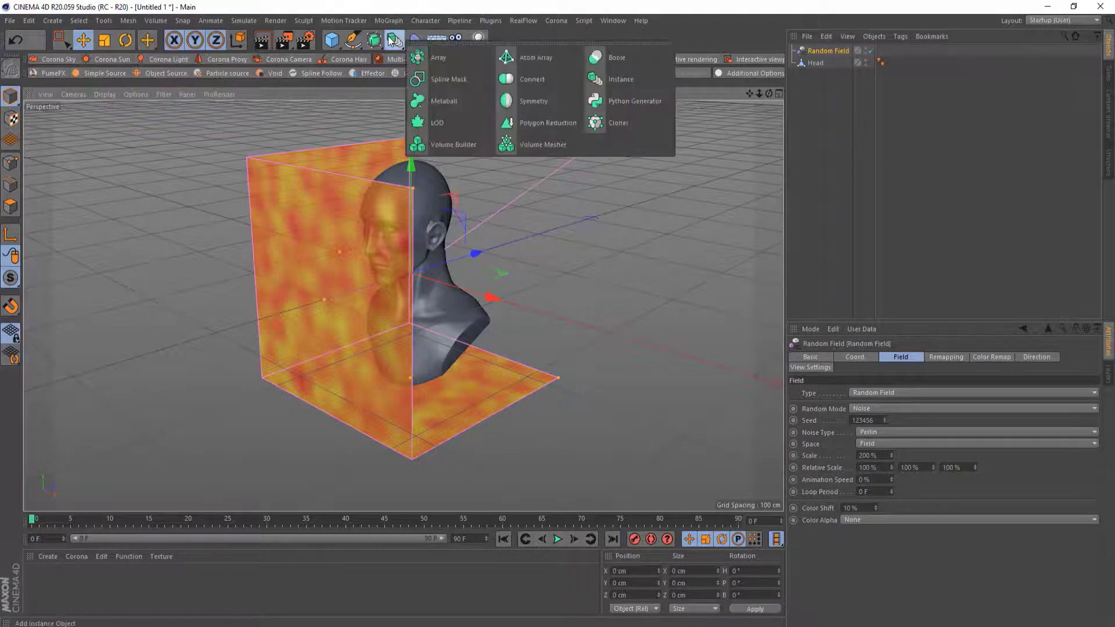
pyautogui.click(471, 145)
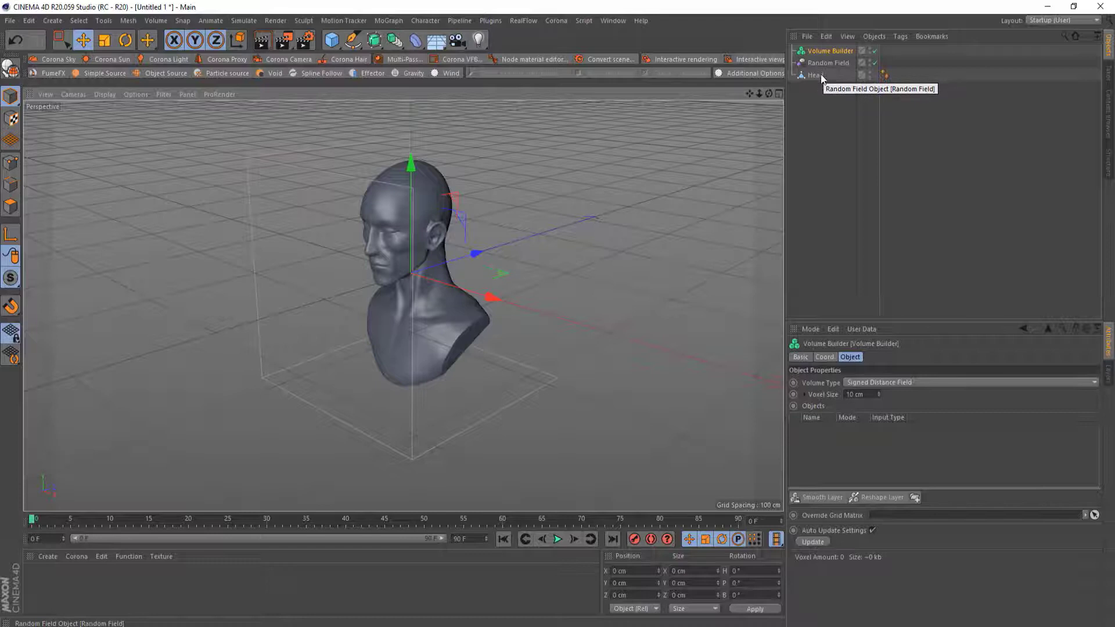
# Nest the Random Field and the Head object inside the Volume Builder
pyautogui.moveTo(821, 74); pyautogui.dragTo(825, 51)
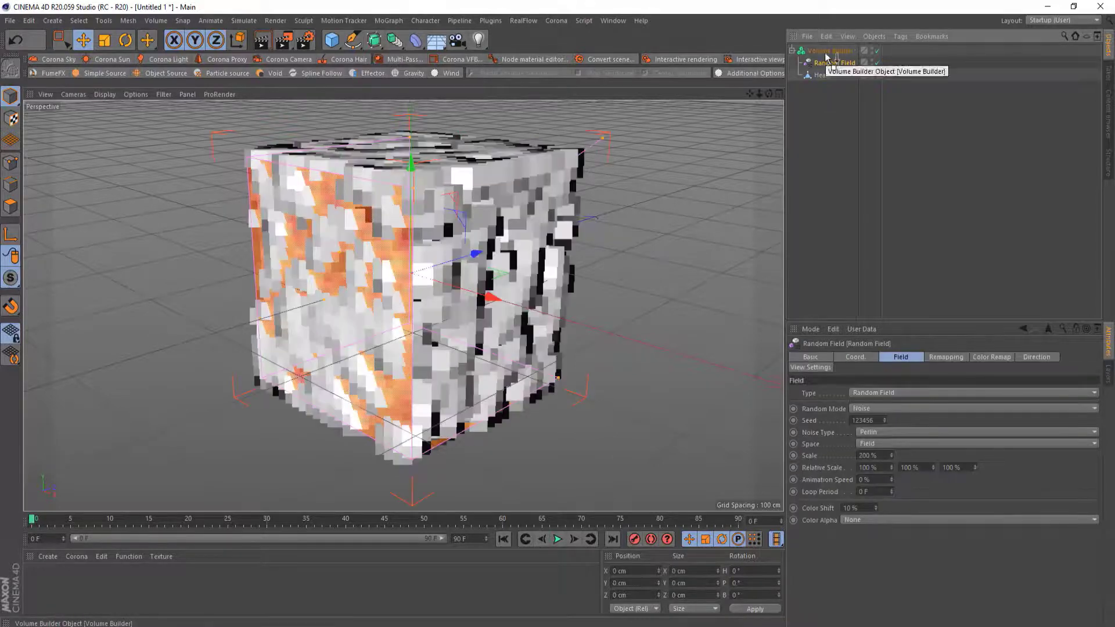
pyautogui.click(826, 53)
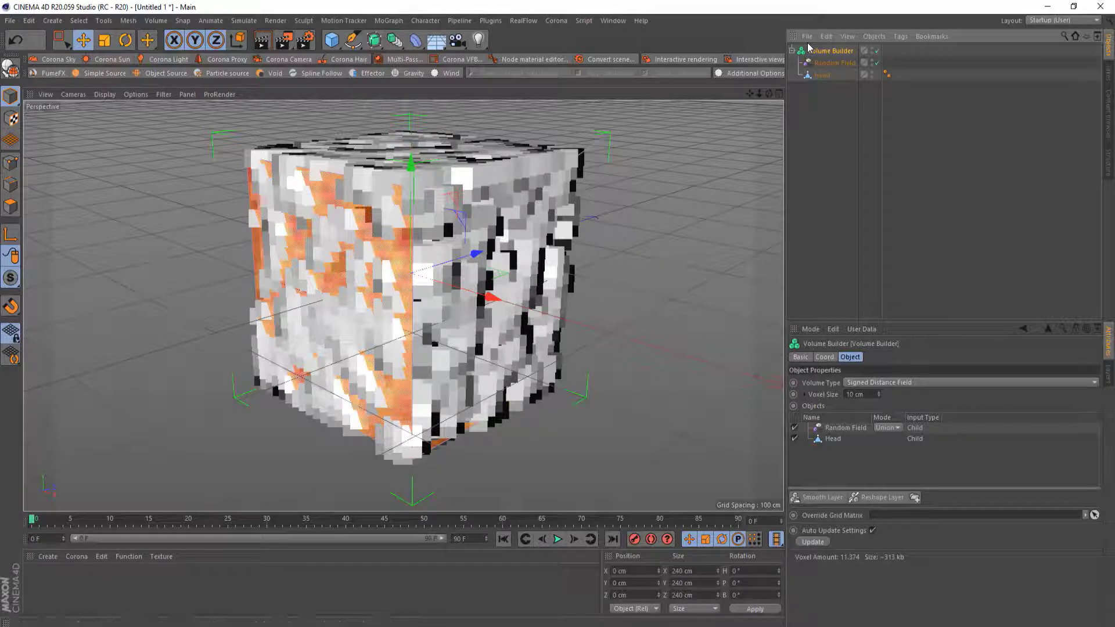
pyautogui.doubleClick(872, 61)
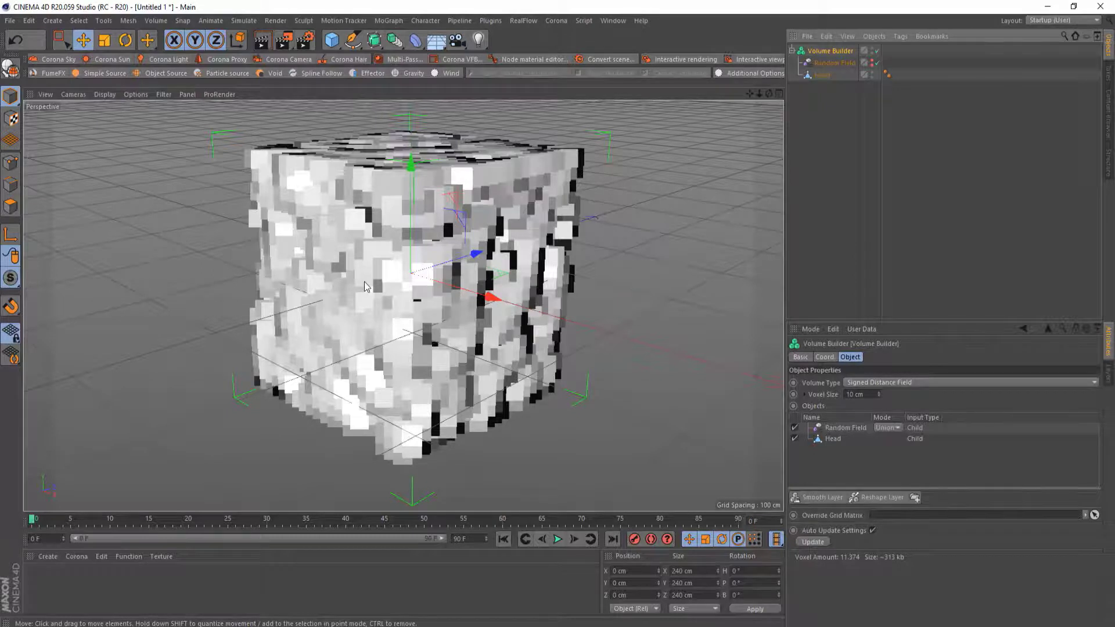
# Set the Volume Builder's voxel size to 5 cm and inspect the finer voxel result
pyautogui.moveTo(364, 281)
pyautogui.keyDown('alt'); pyautogui.mouseDown()
pyautogui.moveTo(522, 320)
pyautogui.moveTo(372, 275)
pyautogui.mouseUp(); pyautogui.keyUp('alt')
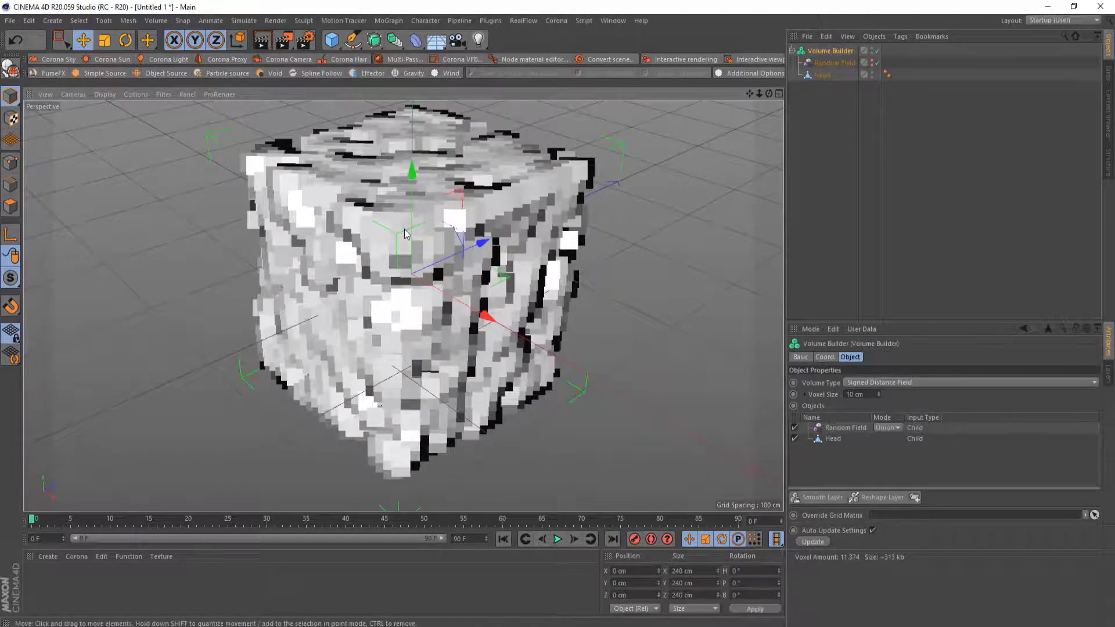
pyautogui.scroll(5, 566, 180)
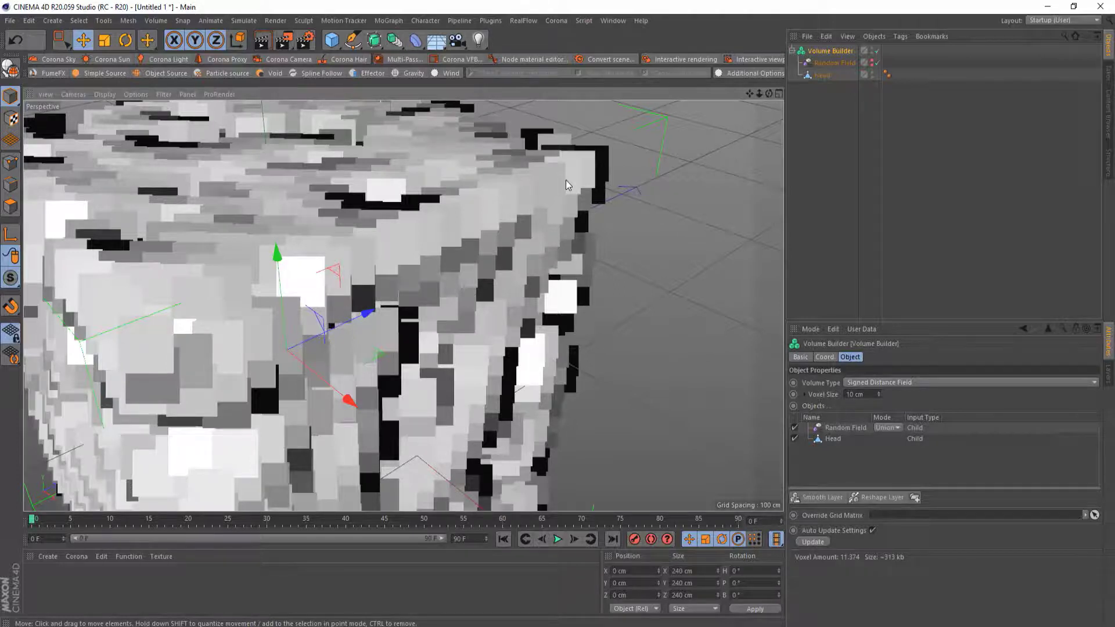
pyautogui.scroll(-5, 567, 184)
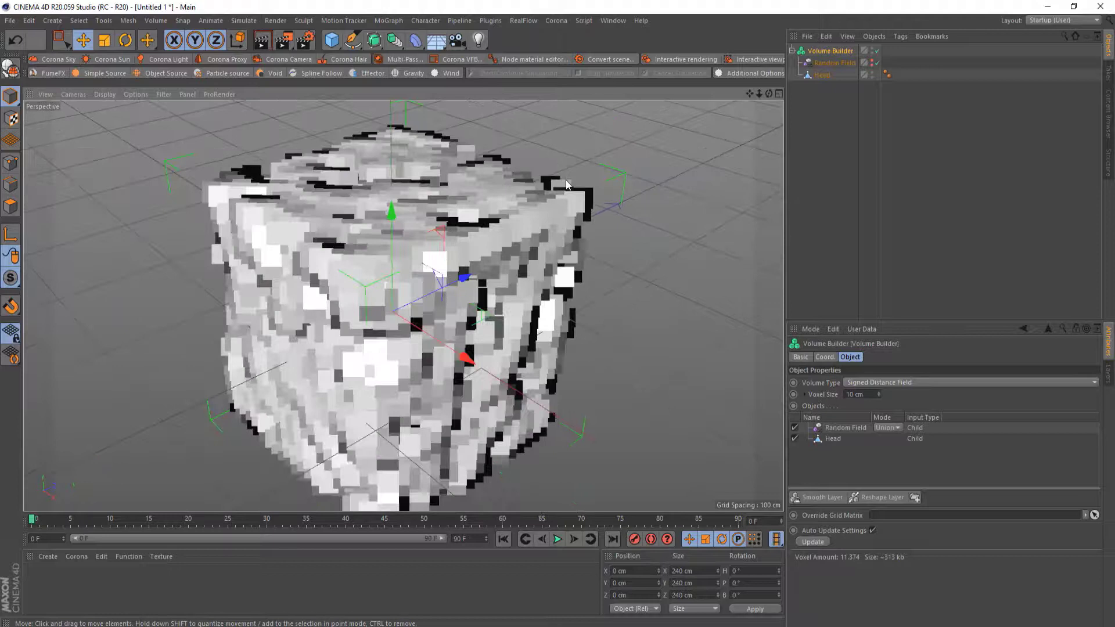
pyautogui.scroll(-3, 370, 266)
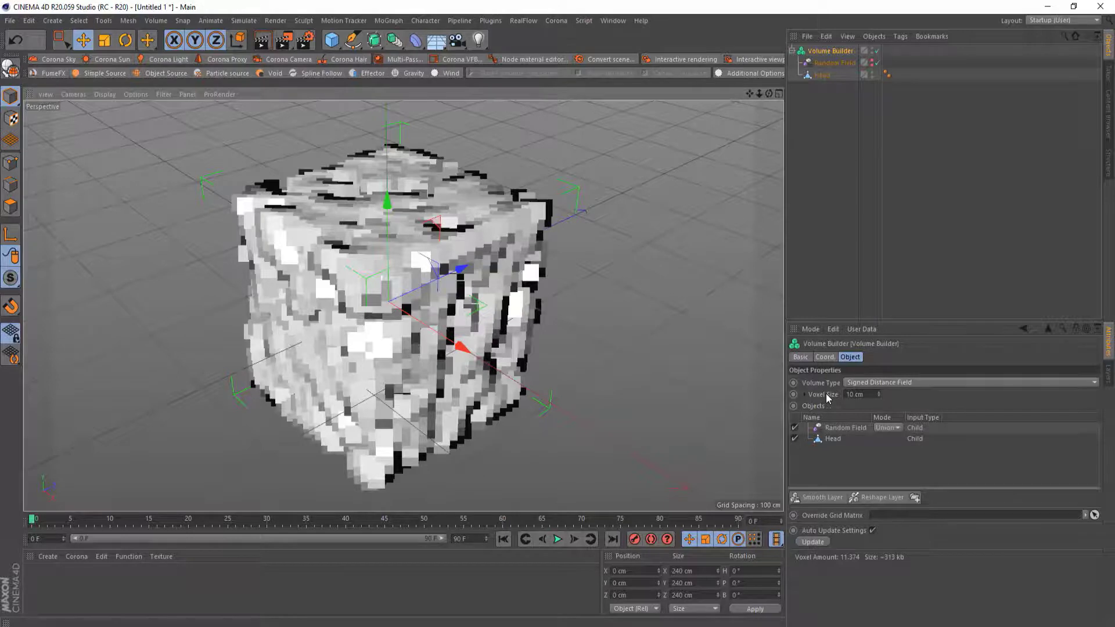
pyautogui.click(832, 439)
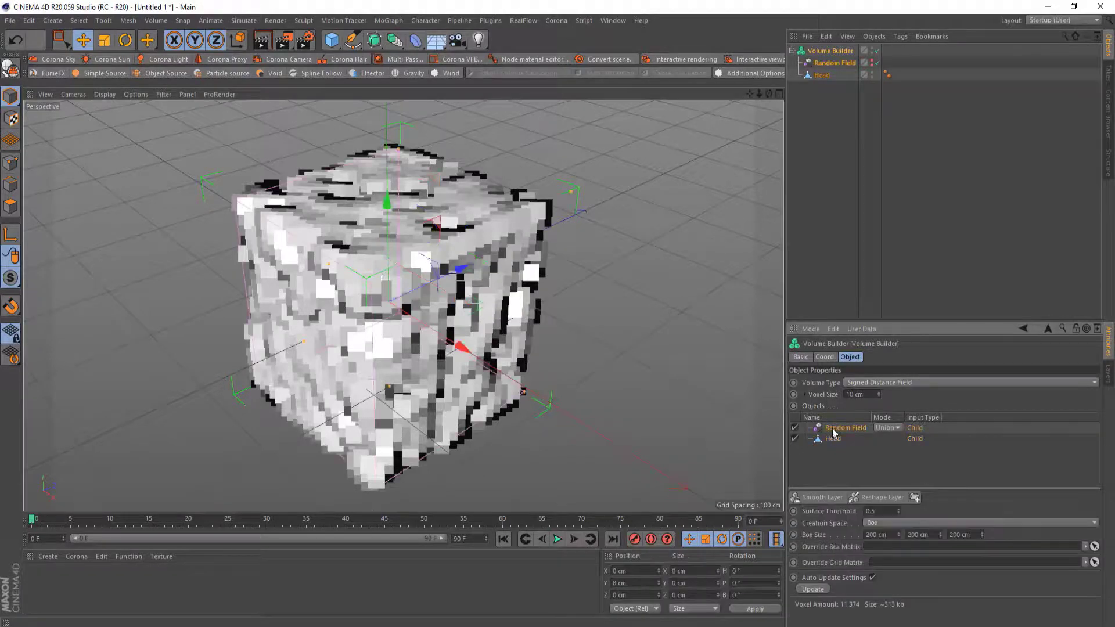
pyautogui.click(833, 430)
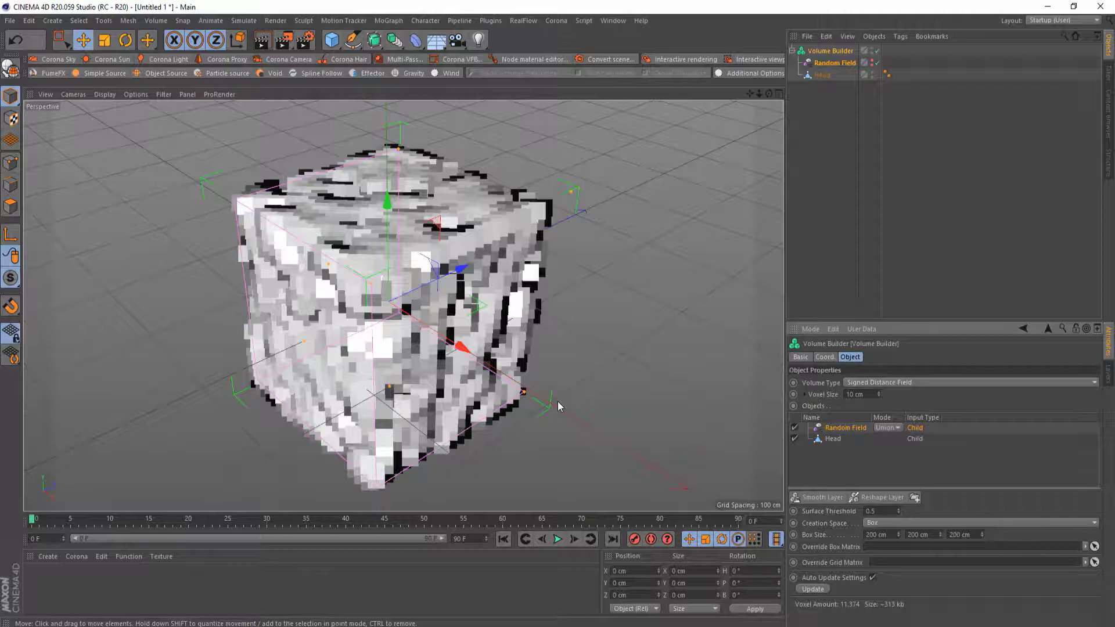
pyautogui.click(852, 394)
pyautogui.press('Return')
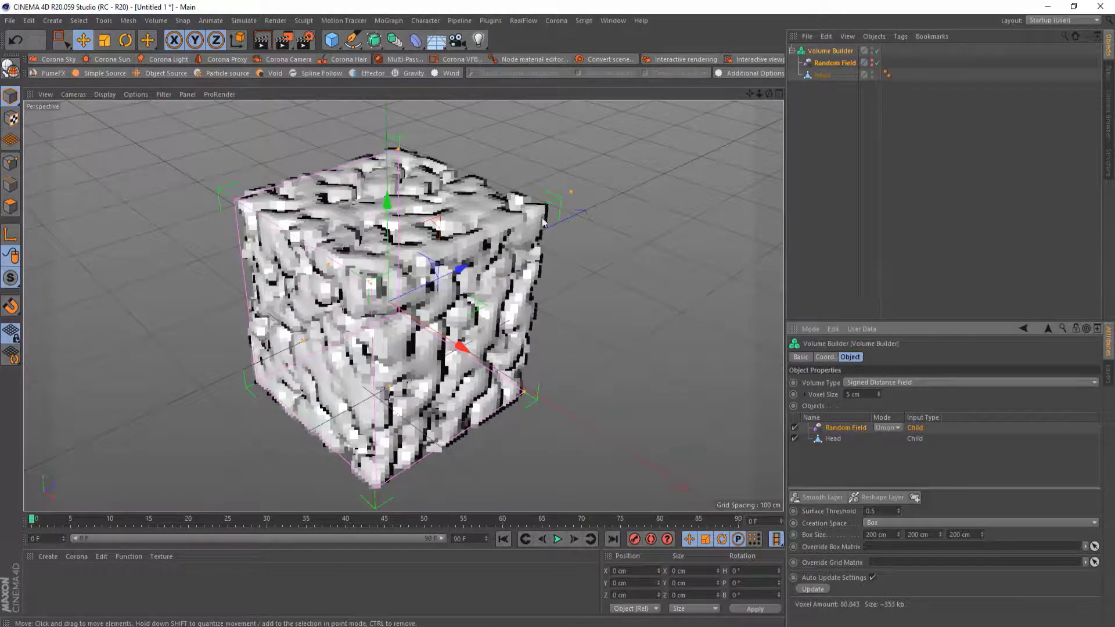
pyautogui.scroll(5, 530, 211)
pyautogui.scroll(5, 531, 212)
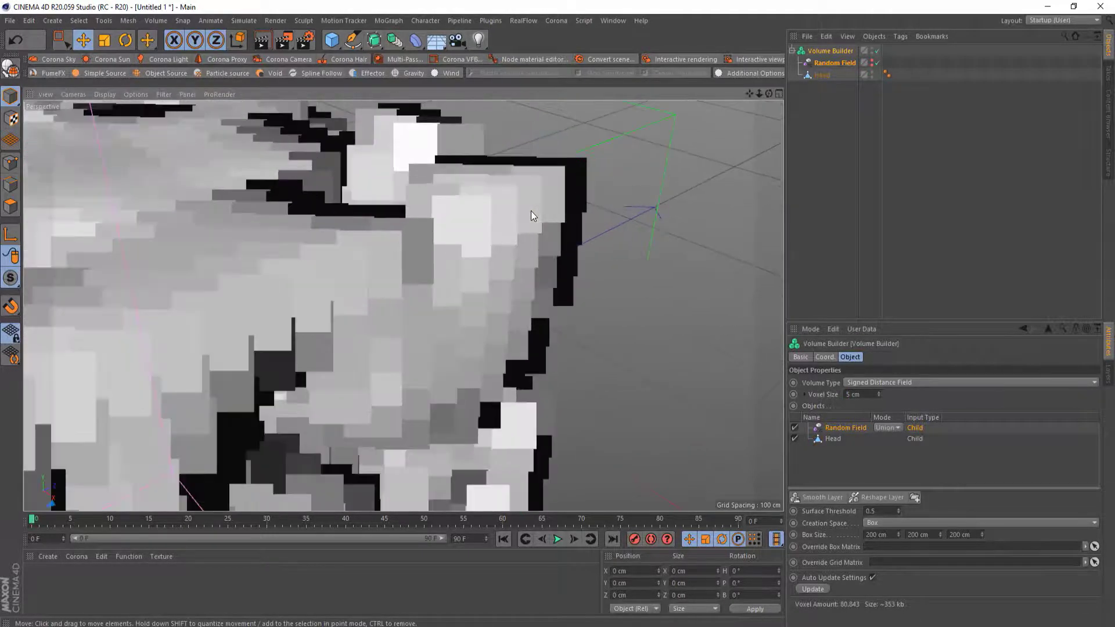
pyautogui.scroll(-10, 531, 211)
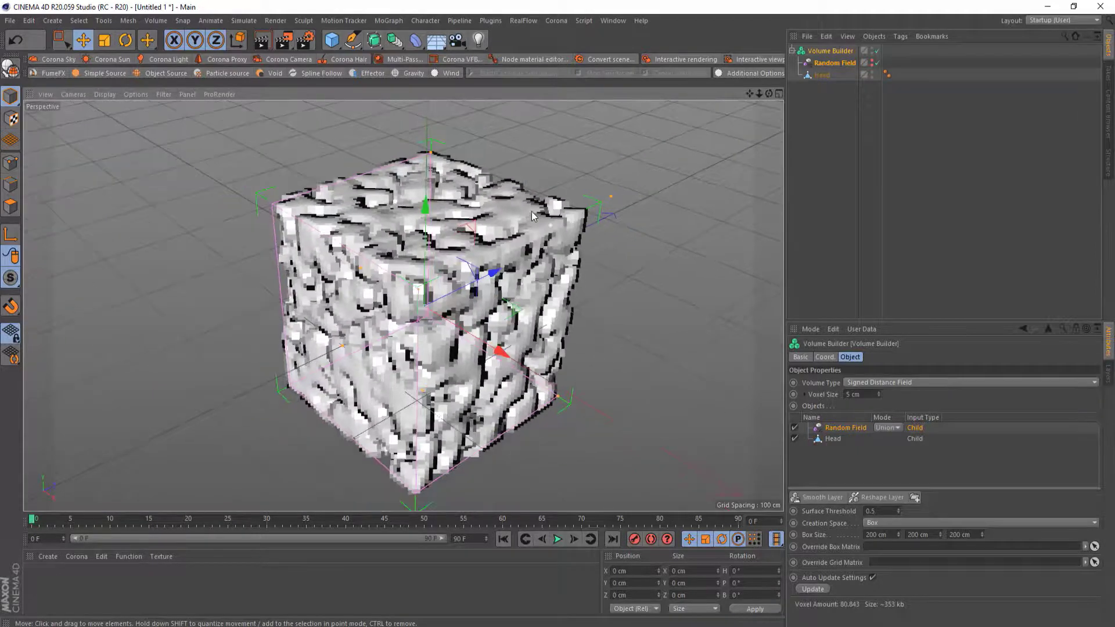
# Set the Random Field's mode to Subtract in the Volume Builder's object list
pyautogui.scroll(2, 591, 264)
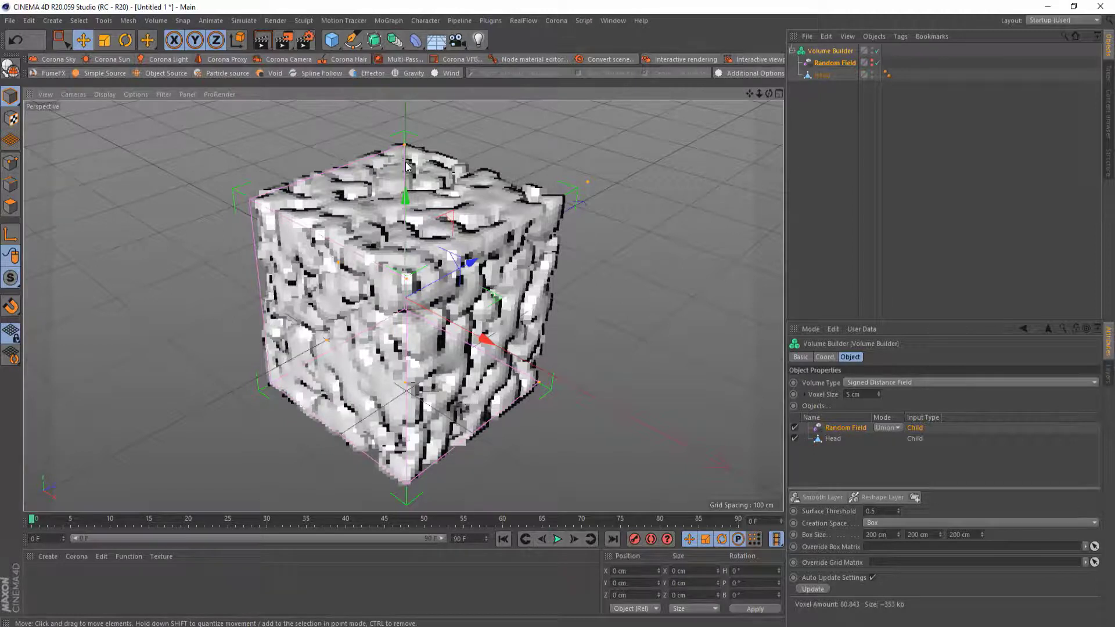
pyautogui.click(898, 427)
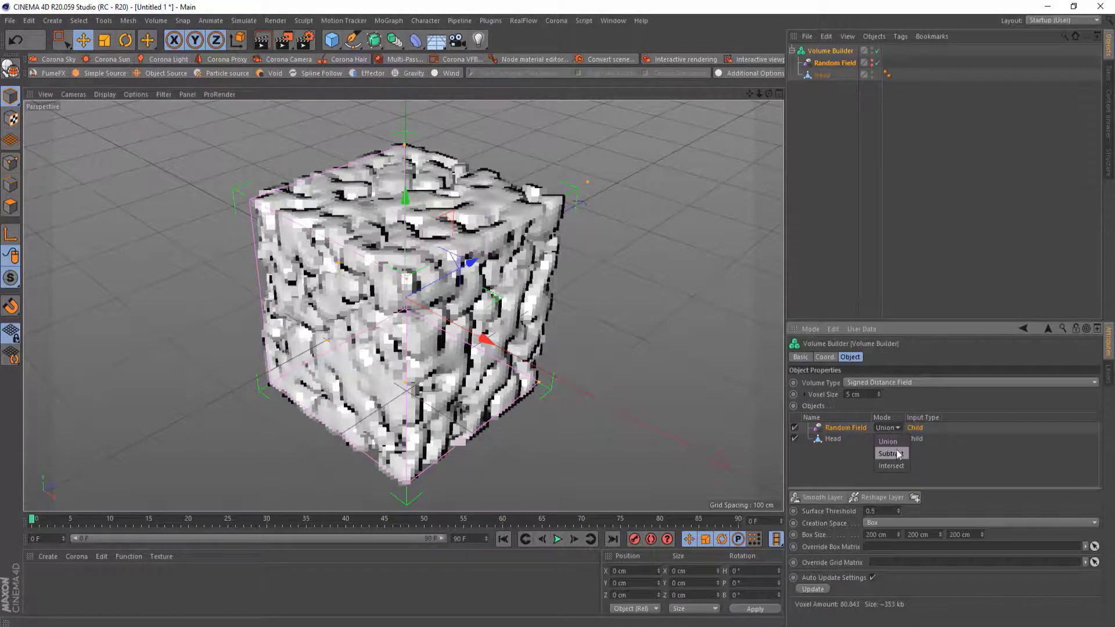
pyautogui.click(897, 453)
pyautogui.moveTo(425, 312)
pyautogui.keyDown('alt'); pyautogui.mouseDown()
pyautogui.moveTo(577, 249)
pyautogui.moveTo(490, 292)
pyautogui.moveTo(415, 296)
pyautogui.mouseUp(); pyautogui.keyUp('alt')
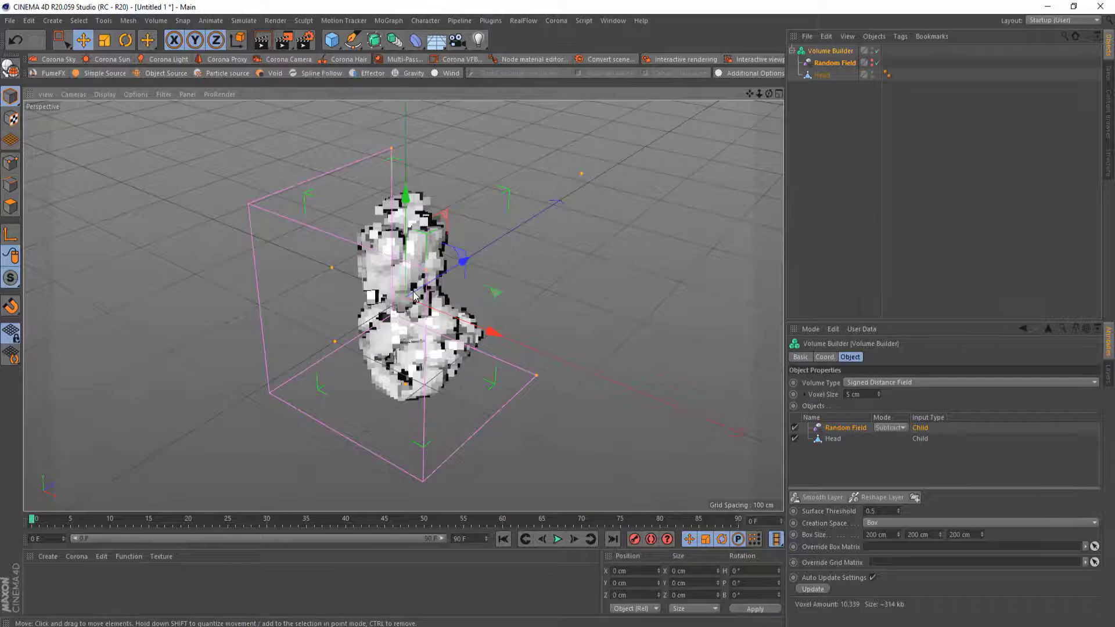
# Set the Volume Builder's voxel size to 3 cm
pyautogui.moveTo(862, 394); pyautogui.dragTo(840, 394)
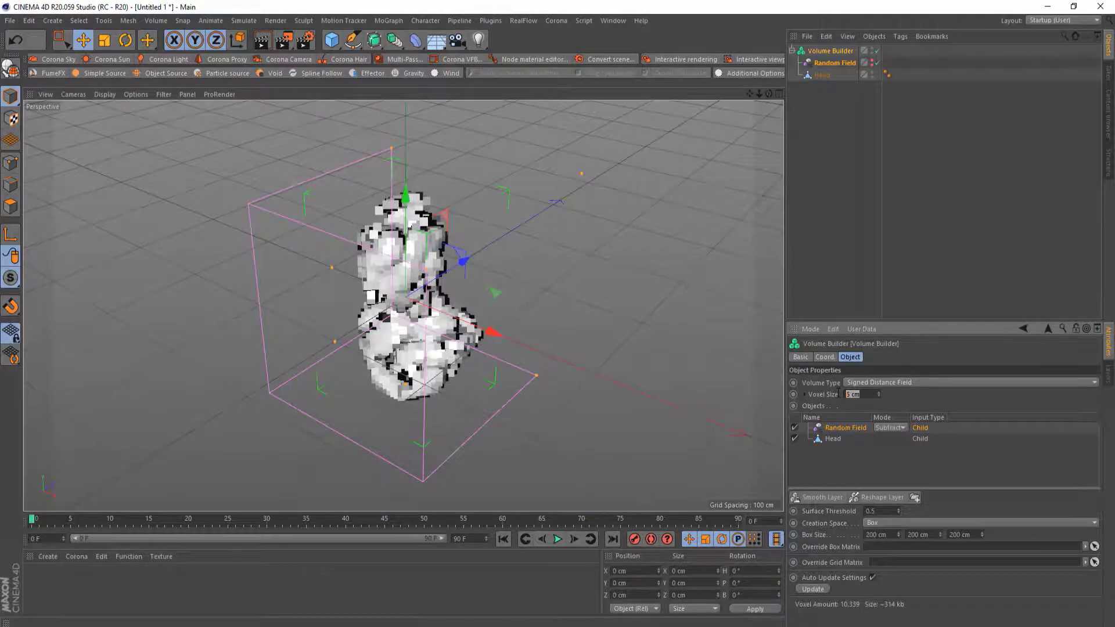
pyautogui.write('3')
pyautogui.press('Return')
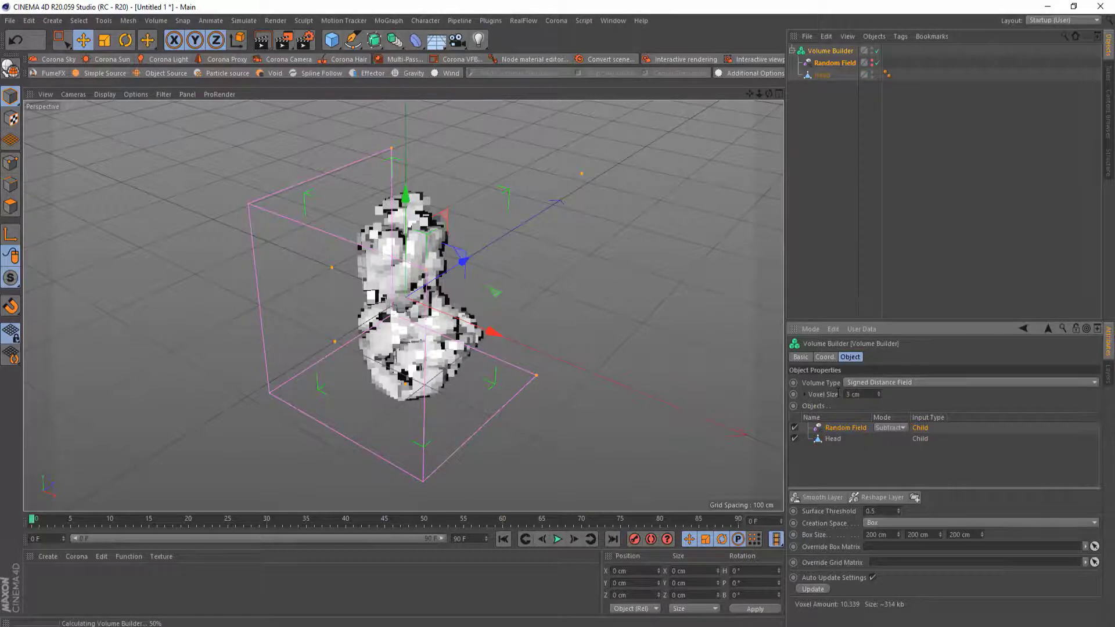
pyautogui.scroll(5, 421, 280)
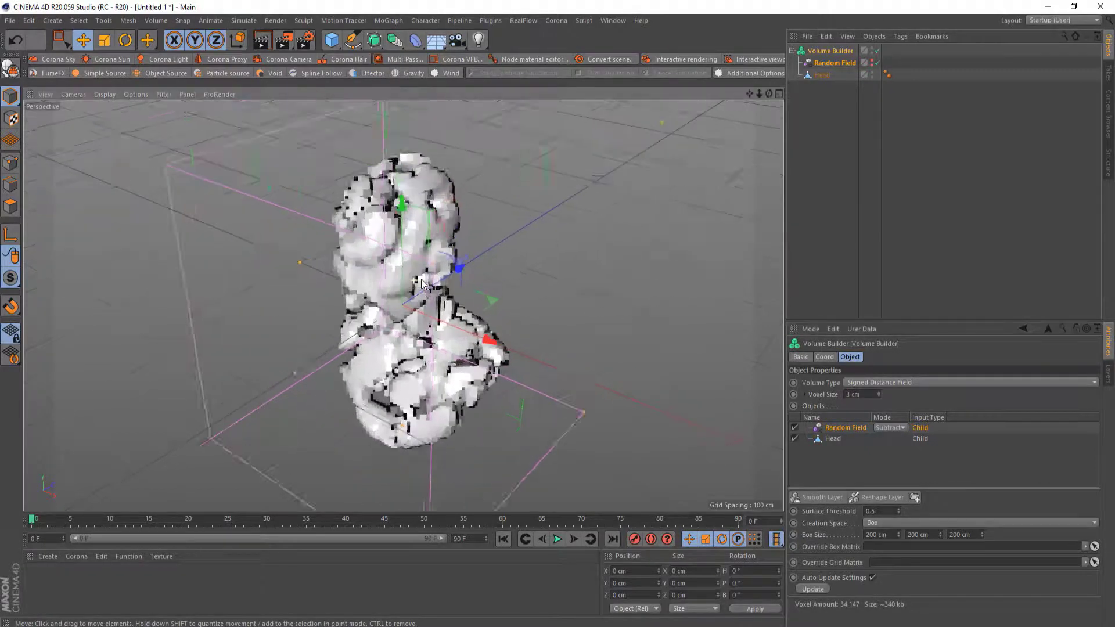
pyautogui.keyDown('alt'); pyautogui.moveTo(421, 280); pyautogui.dragTo(372, 272); pyautogui.keyUp('alt')
# Set the Volume Builder's voxel size to 2 cm
pyautogui.click(842, 394)
pyautogui.write('2')
pyautogui.press('Return')
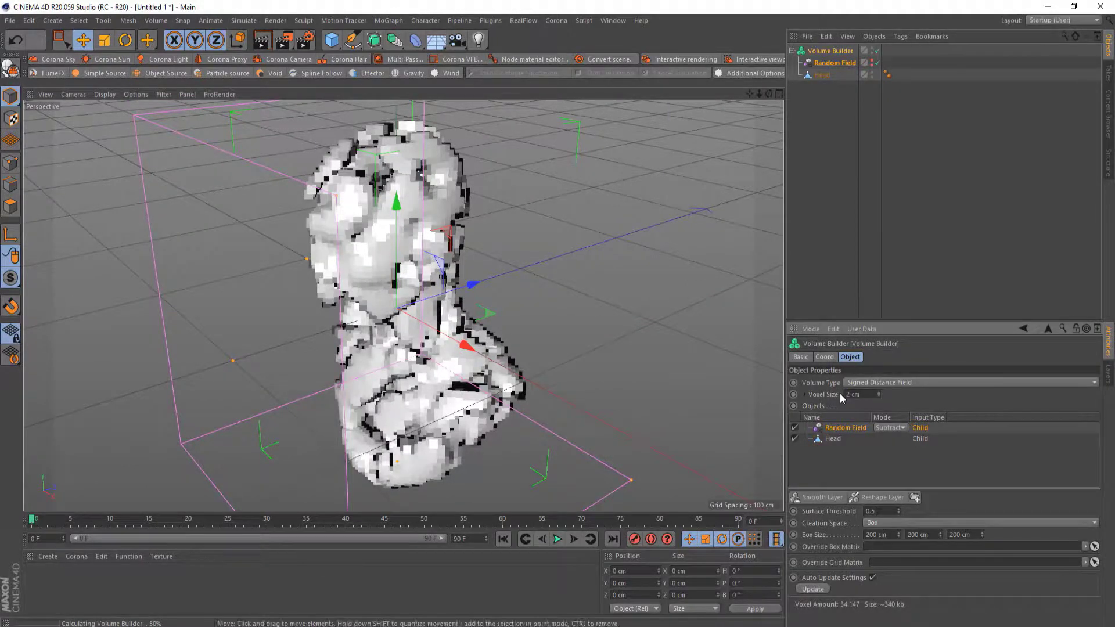
pyautogui.keyDown('alt'); pyautogui.moveTo(451, 326); pyautogui.dragTo(492, 323); pyautogui.keyUp('alt')
# Set the Volume Builder's voxel size to 1 cm and inspect the bust up close
pyautogui.click(860, 394)
pyautogui.hotkey('ctrl', 'a')
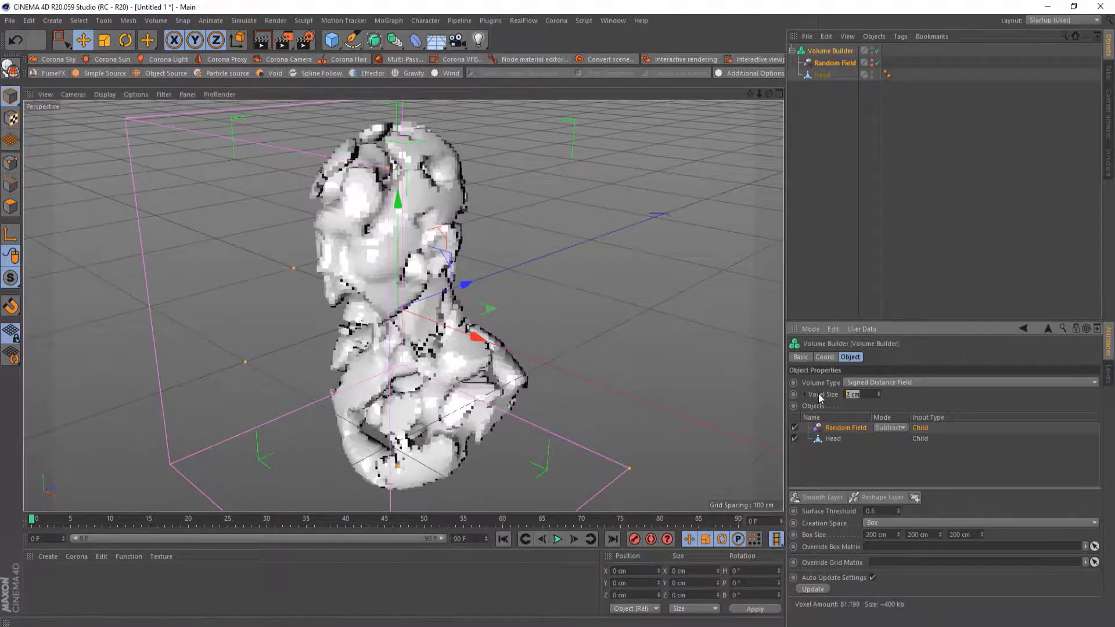
pyautogui.write('1')
pyautogui.press('Return')
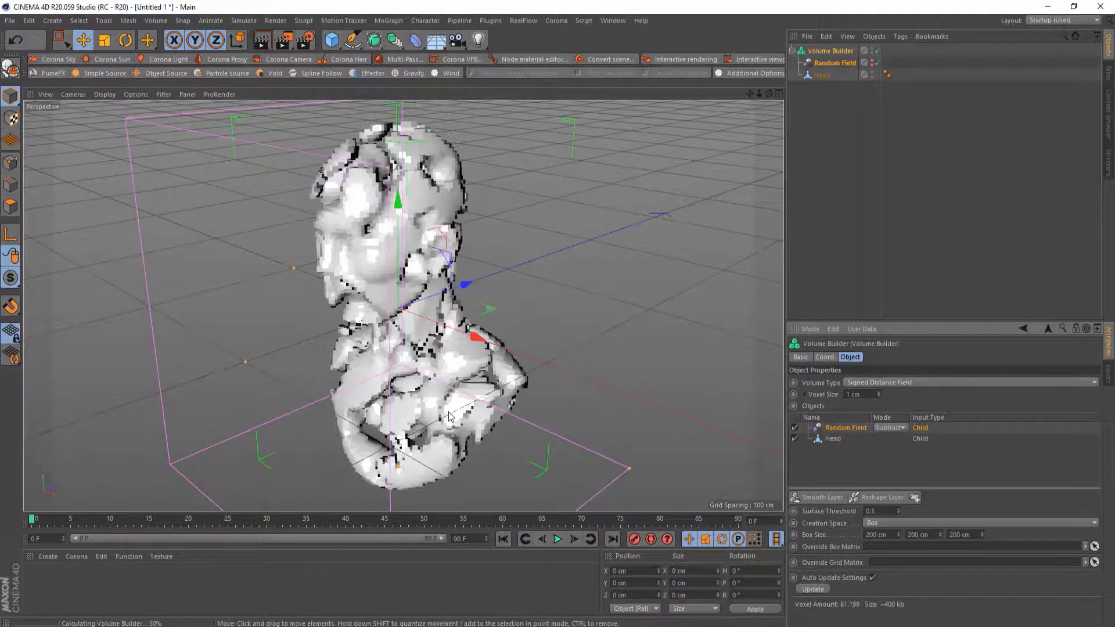
pyautogui.keyDown('alt'); pyautogui.moveTo(450, 417); pyautogui.dragTo(417, 434); pyautogui.keyUp('alt')
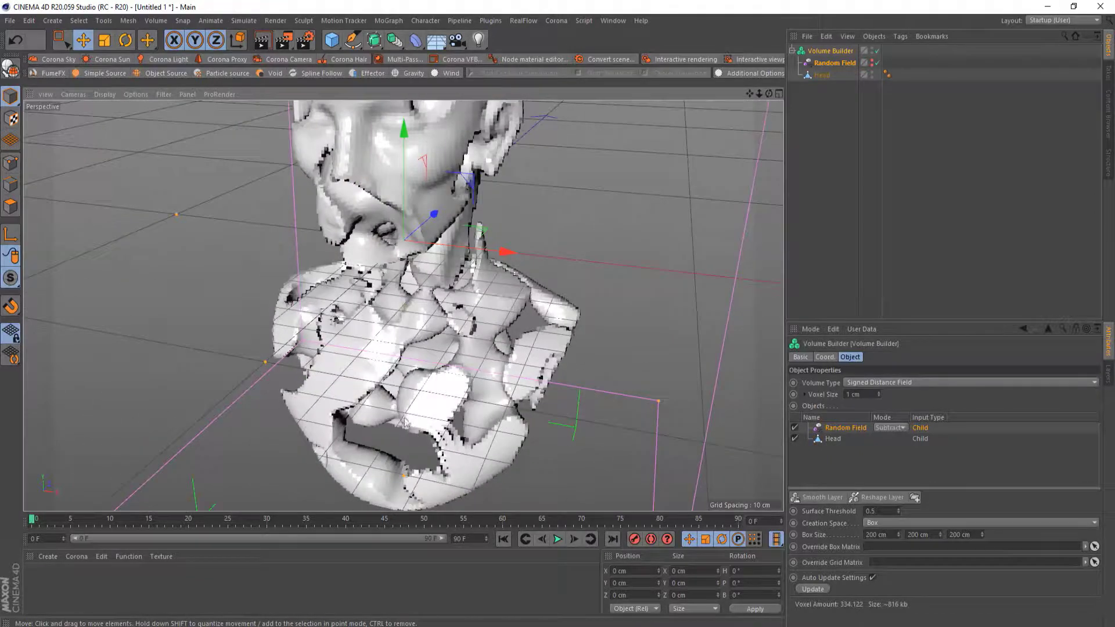
pyautogui.scroll(-5, 377, 387)
pyautogui.moveTo(401, 381)
pyautogui.keyDown('alt'); pyautogui.mouseDown()
pyautogui.moveTo(275, 360)
pyautogui.moveTo(447, 357)
pyautogui.moveTo(393, 381)
pyautogui.mouseUp(); pyautogui.keyUp('alt')
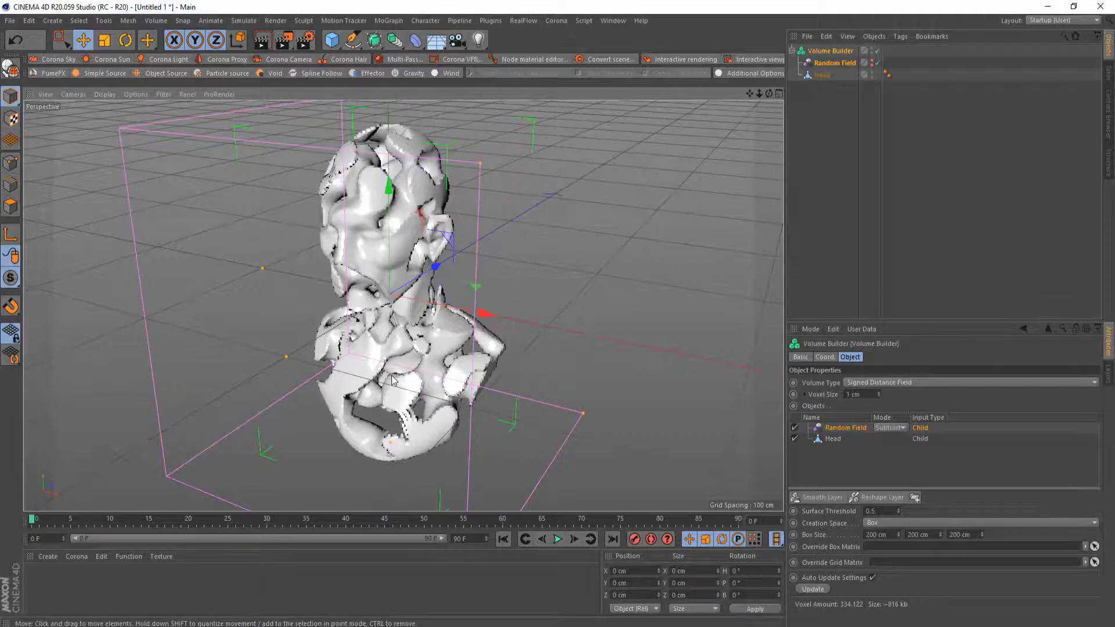
# Duplicate the Volume Builder and rename the original Gold
pyautogui.click(792, 51)
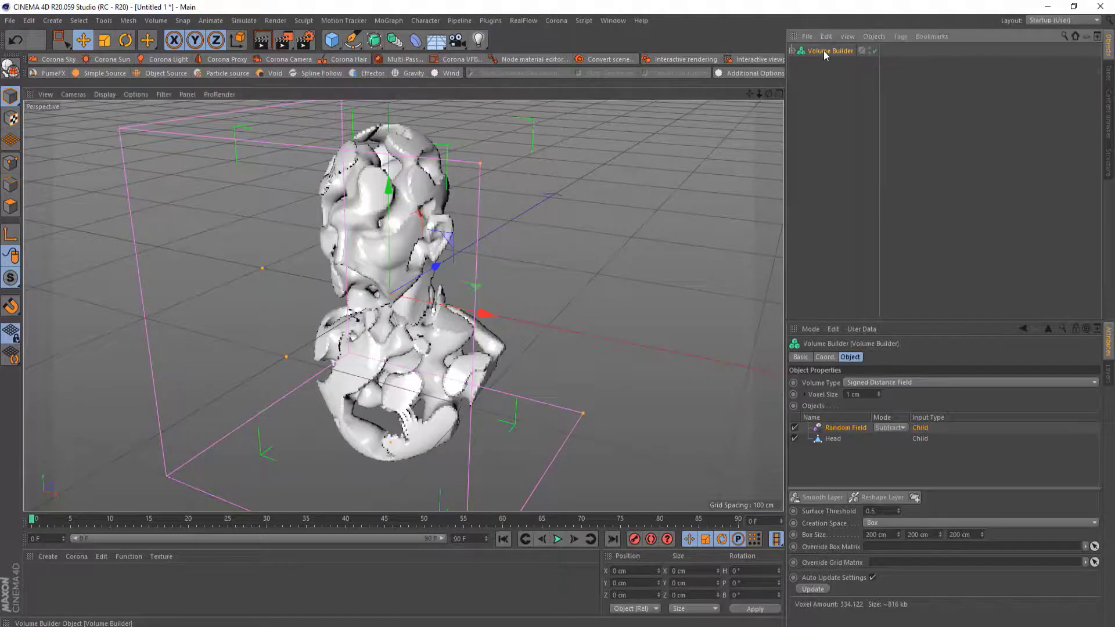
pyautogui.keyDown('ctrl'); pyautogui.moveTo(824, 52); pyautogui.dragTo(824, 82); pyautogui.keyUp('ctrl')
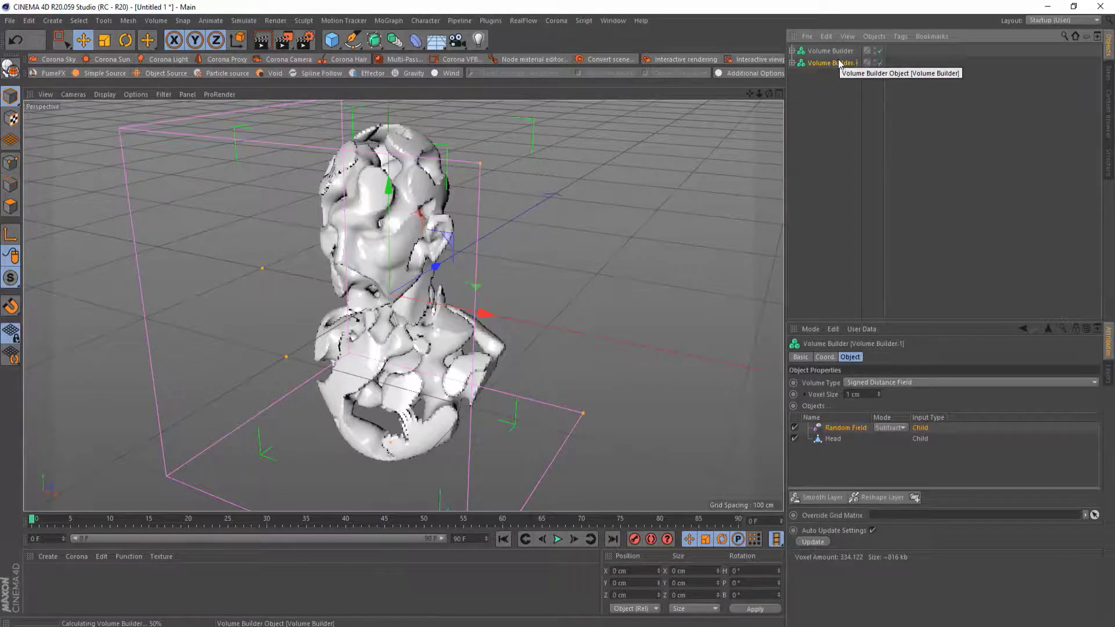
pyautogui.doubleClick(821, 53)
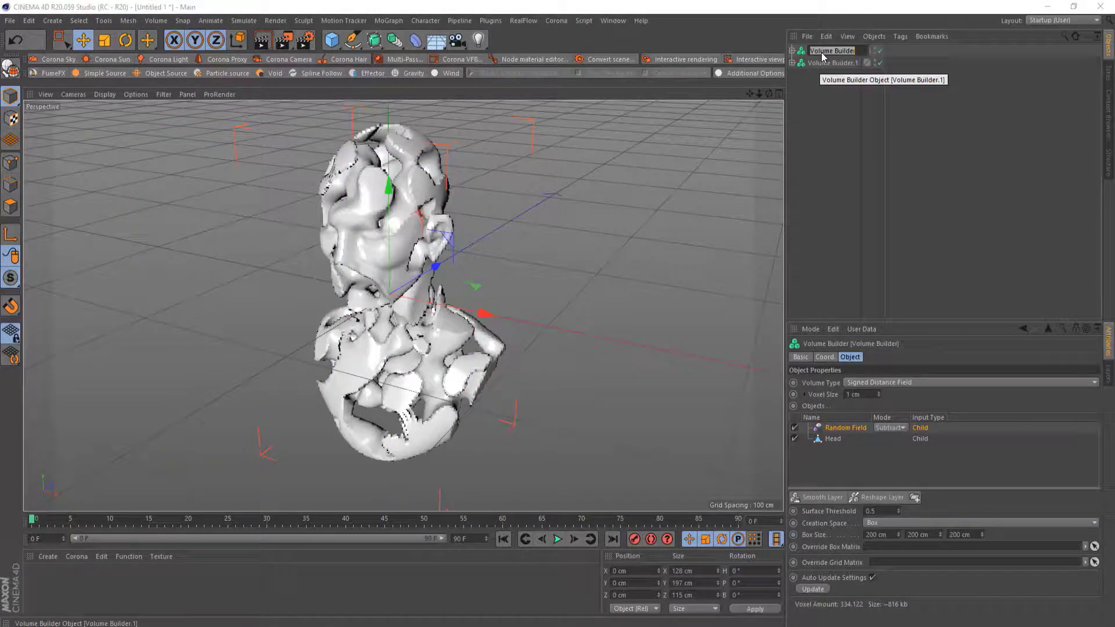
pyautogui.write('Gold')
pyautogui.press('Return')
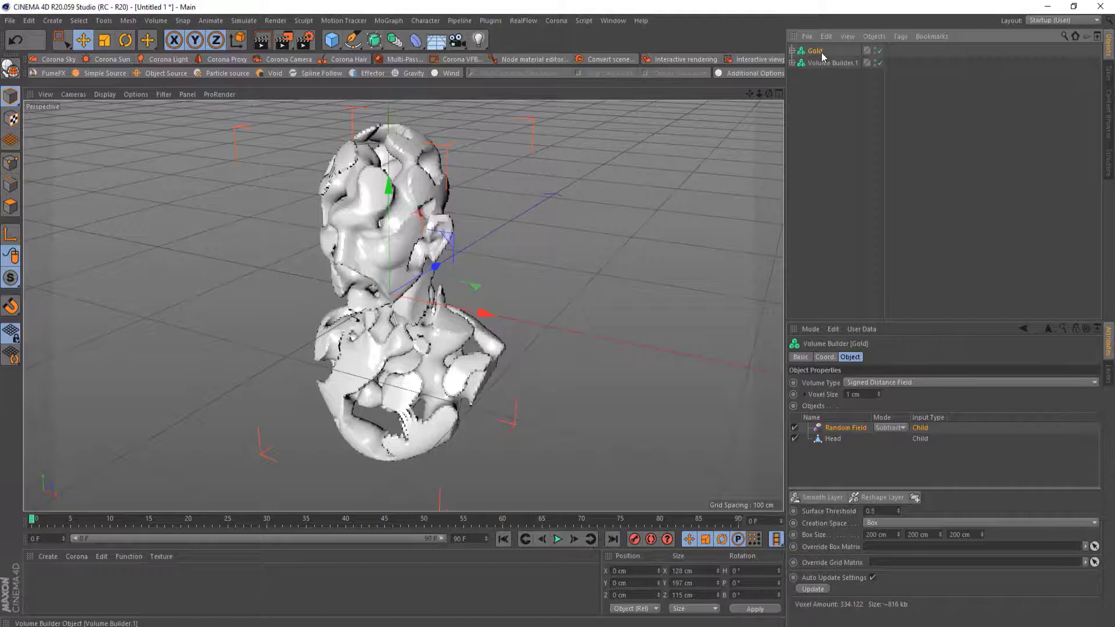
# Rename the duplicated Volume Builder Steel
pyautogui.doubleClick(824, 63)
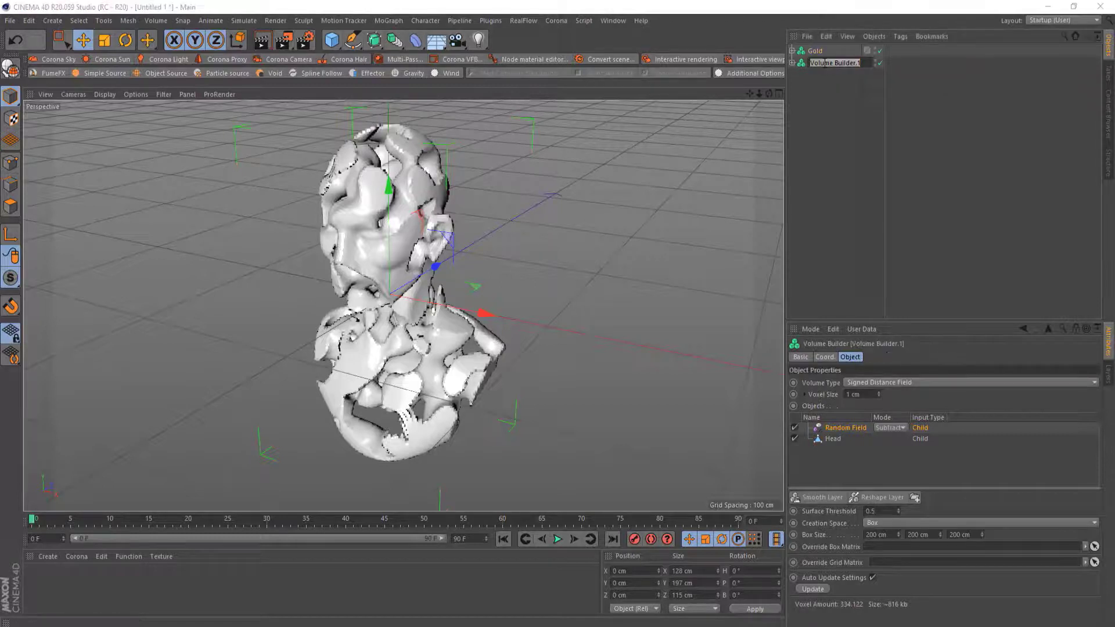
pyautogui.write('Steel')
pyautogui.press('Return')
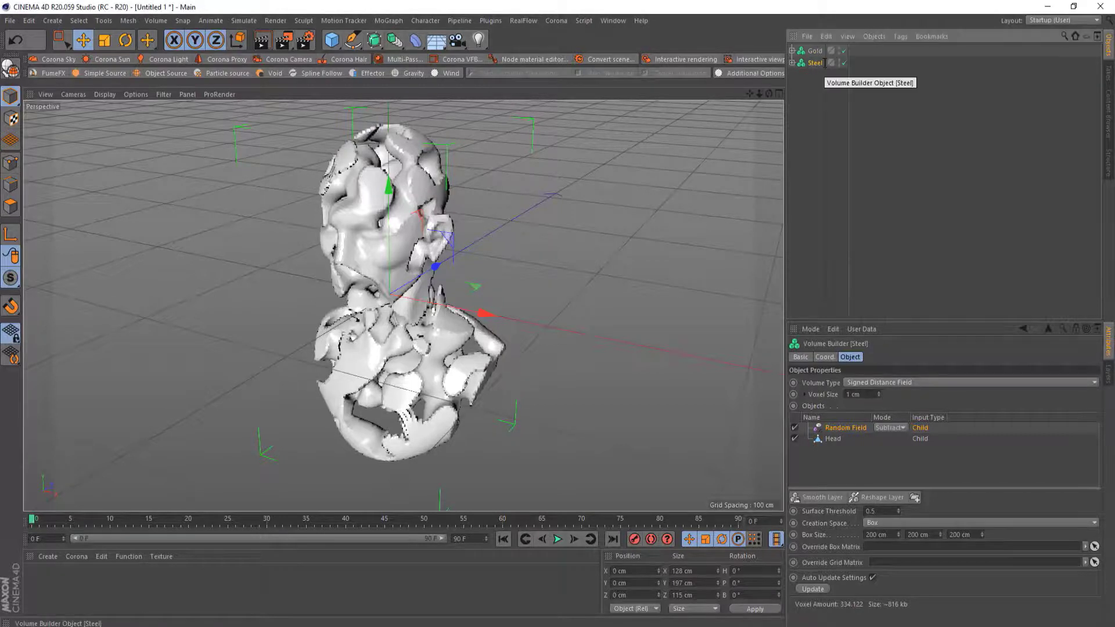
# Expand both builders and set the Steel builder's Random Field mode to Intersect
pyautogui.click(792, 51)
pyautogui.click(792, 87)
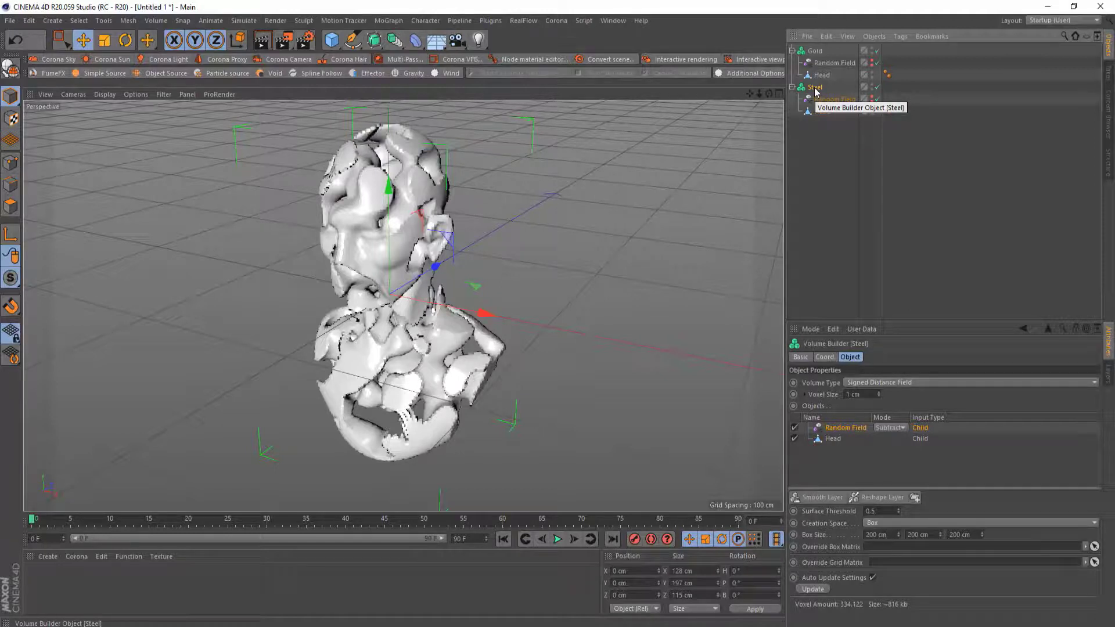
pyautogui.click(891, 430)
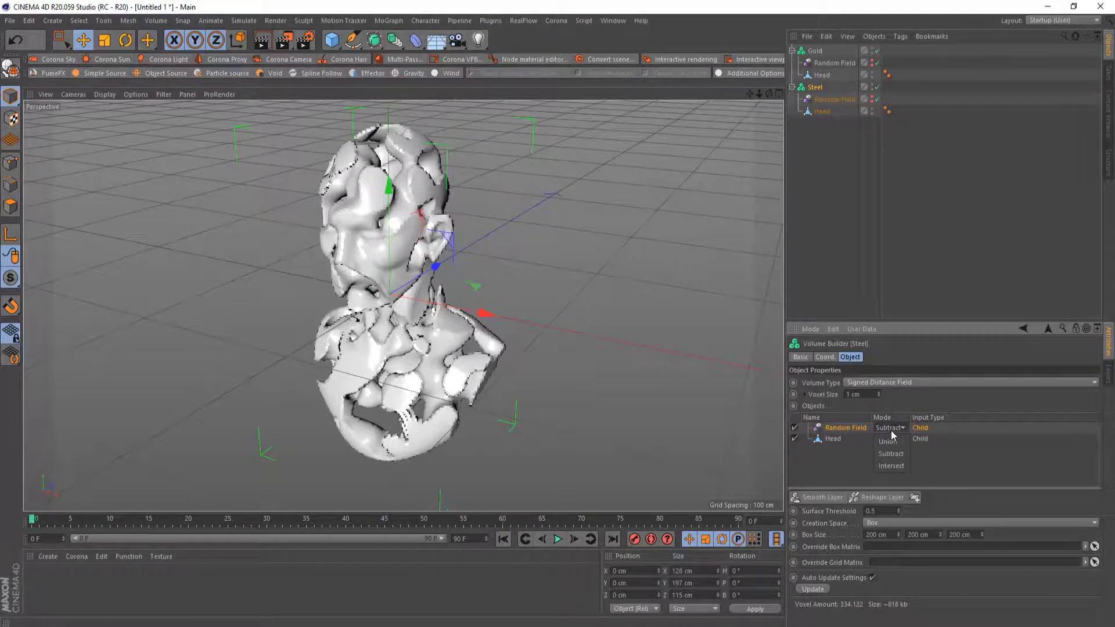
pyautogui.click(891, 466)
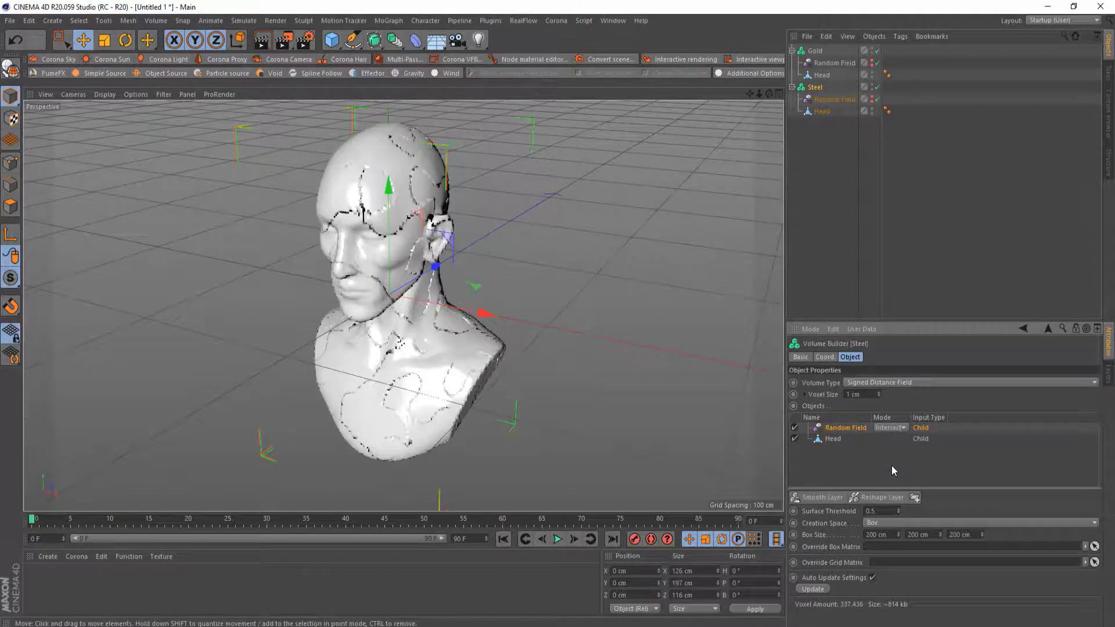
pyautogui.moveTo(384, 255)
pyautogui.keyDown('alt'); pyautogui.mouseDown()
pyautogui.moveTo(517, 208)
pyautogui.moveTo(385, 256)
pyautogui.moveTo(381, 268)
pyautogui.moveTo(429, 218)
pyautogui.moveTo(442, 226)
pyautogui.moveTo(418, 243)
pyautogui.moveTo(382, 269)
pyautogui.moveTo(372, 256)
pyautogui.mouseUp(); pyautogui.keyUp('alt')
pyautogui.scroll(3, 381, 269)
pyautogui.scroll(-3, 381, 268)
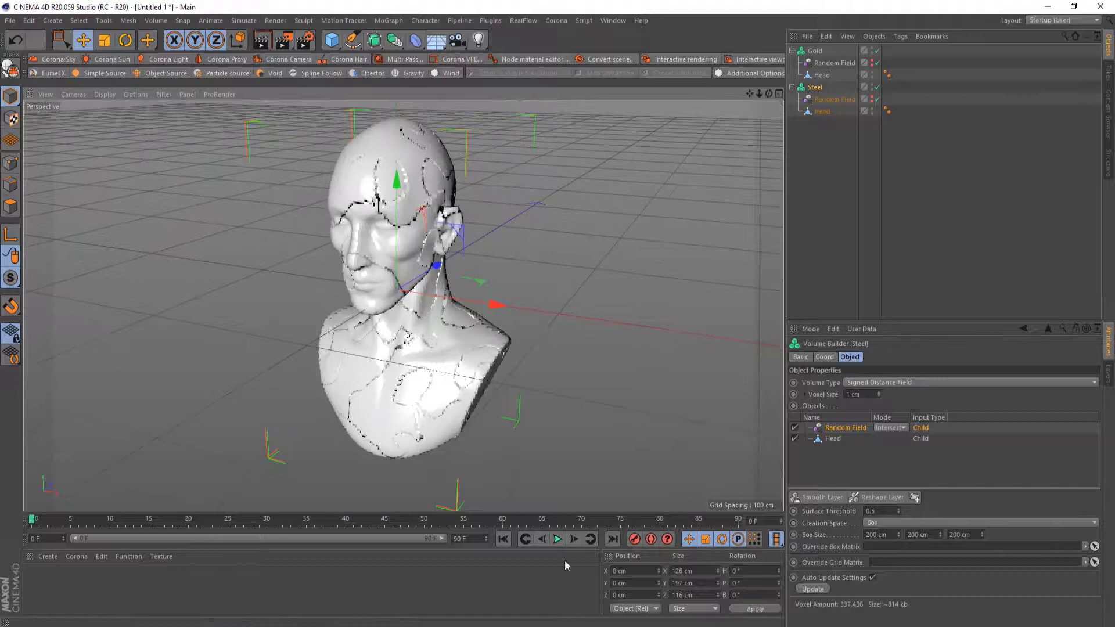
# Switch to the Photos app to view the Duality2 reference render, then return to Cinema 4D
pyautogui.moveTo(666, 626)
pyautogui.click(657, 604)
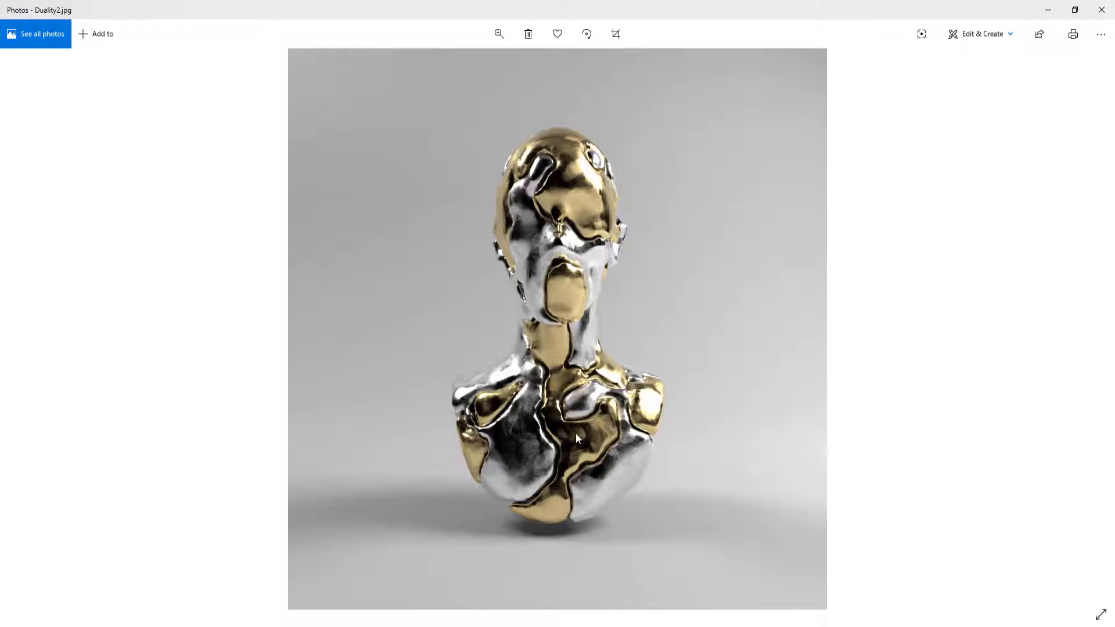
pyautogui.moveTo(455, 626)
pyautogui.click(455, 594)
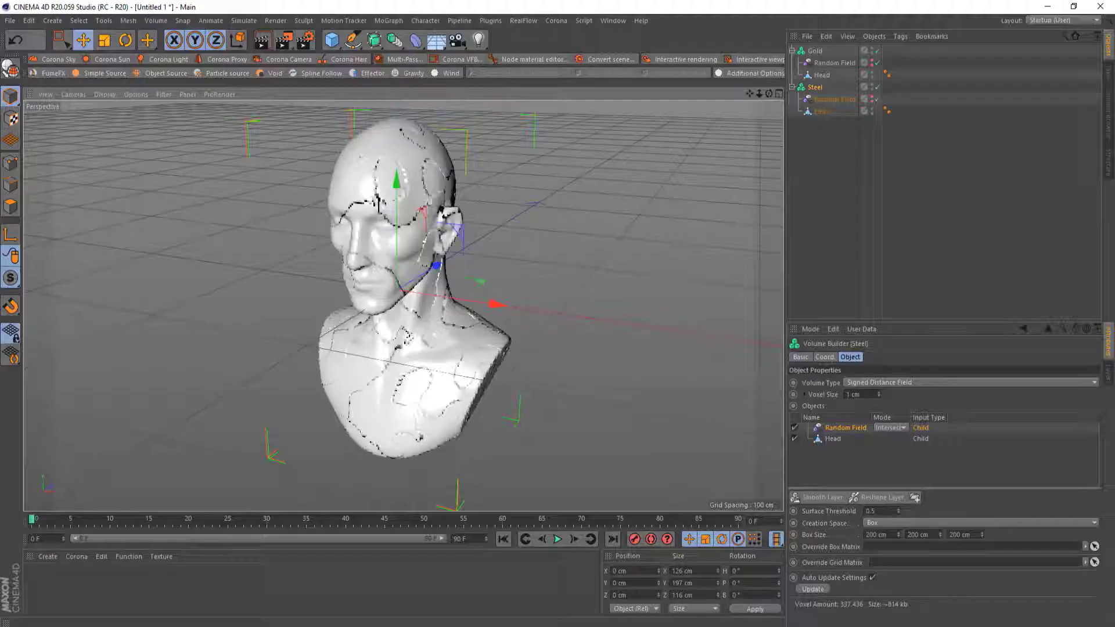
# Render a quick preview of the bust in the viewport
pyautogui.keyDown('alt'); pyautogui.moveTo(453, 368); pyautogui.dragTo(454, 329); pyautogui.keyUp('alt')
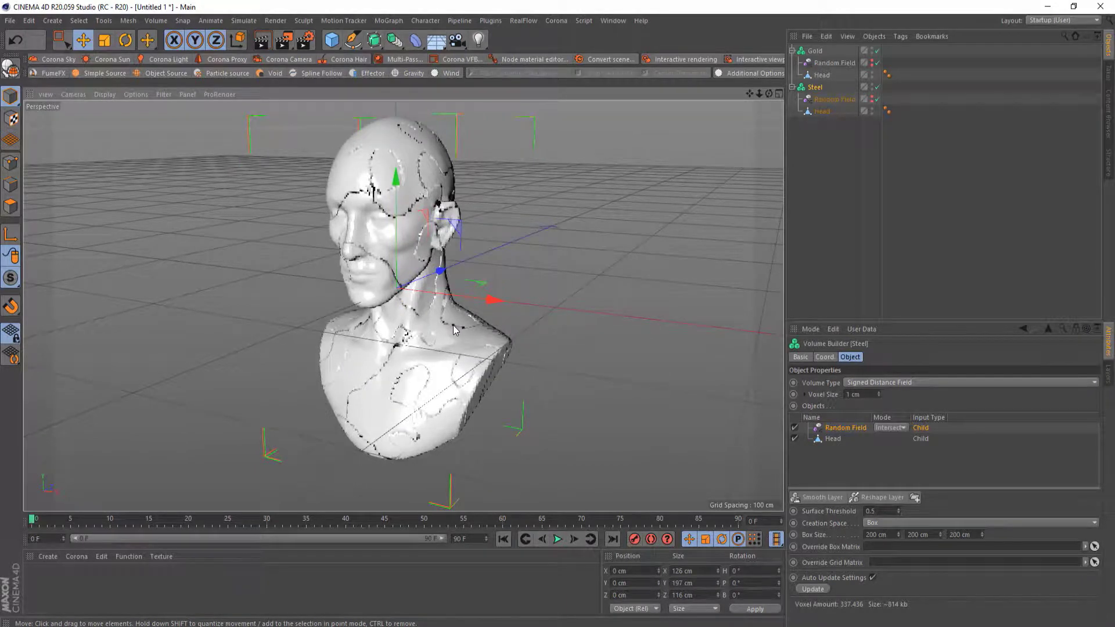
pyautogui.click(265, 43)
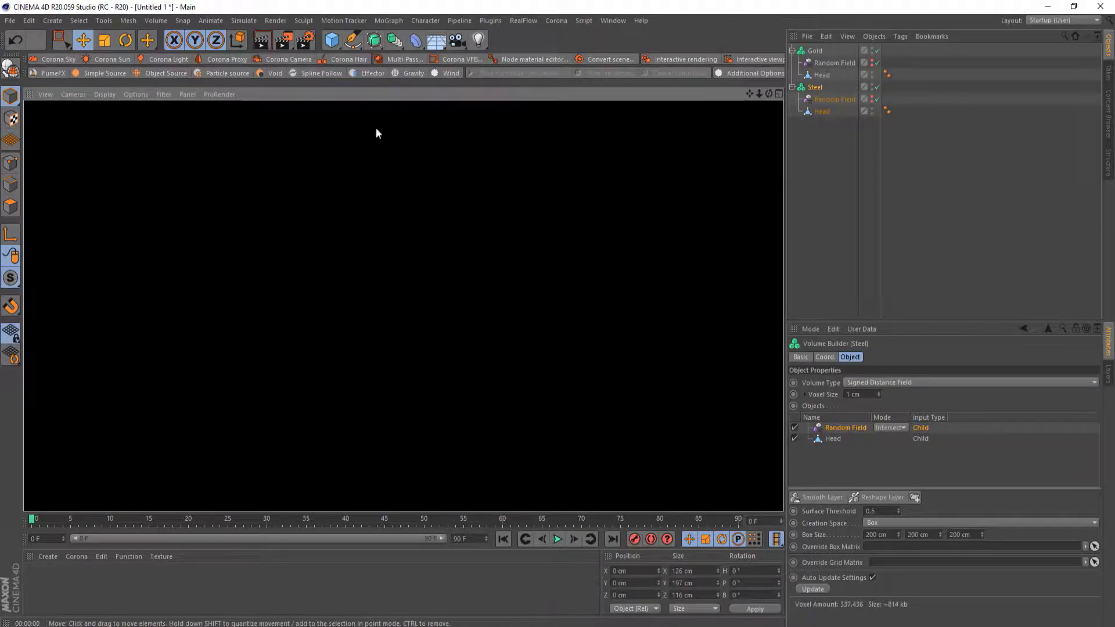
pyautogui.click(429, 170)
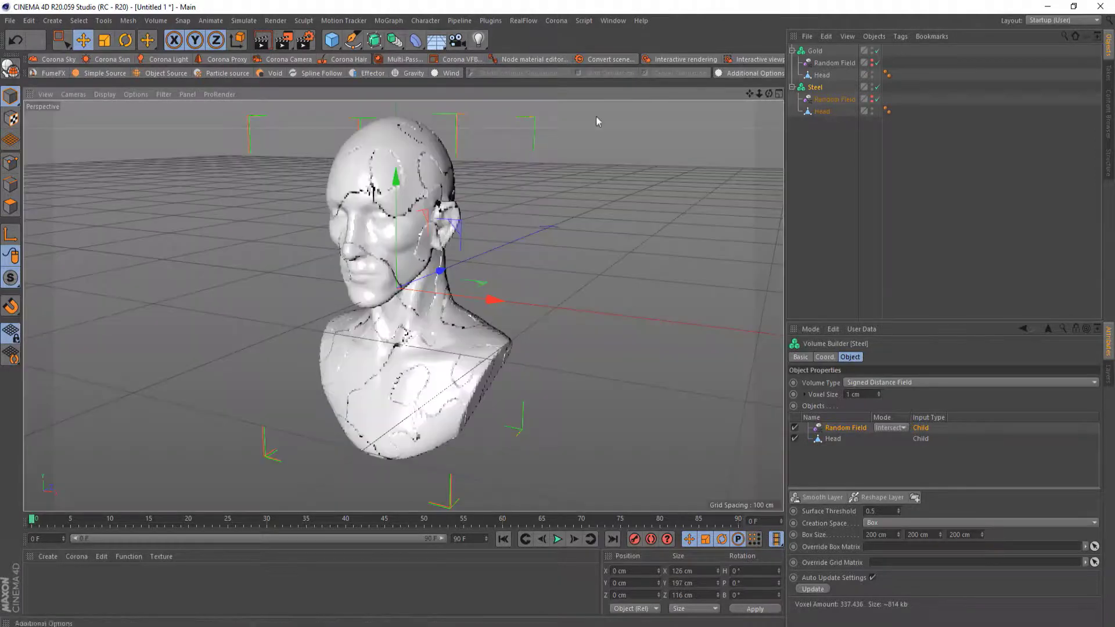
# Add a Volume Mesher generator to the scene
pyautogui.click(815, 51)
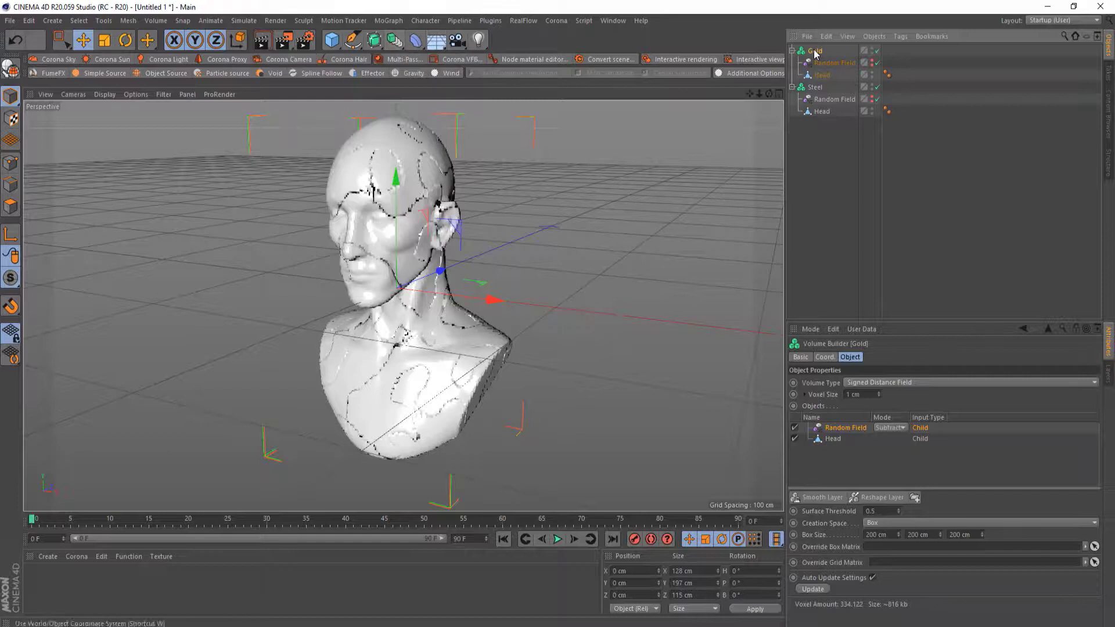
pyautogui.click(156, 20)
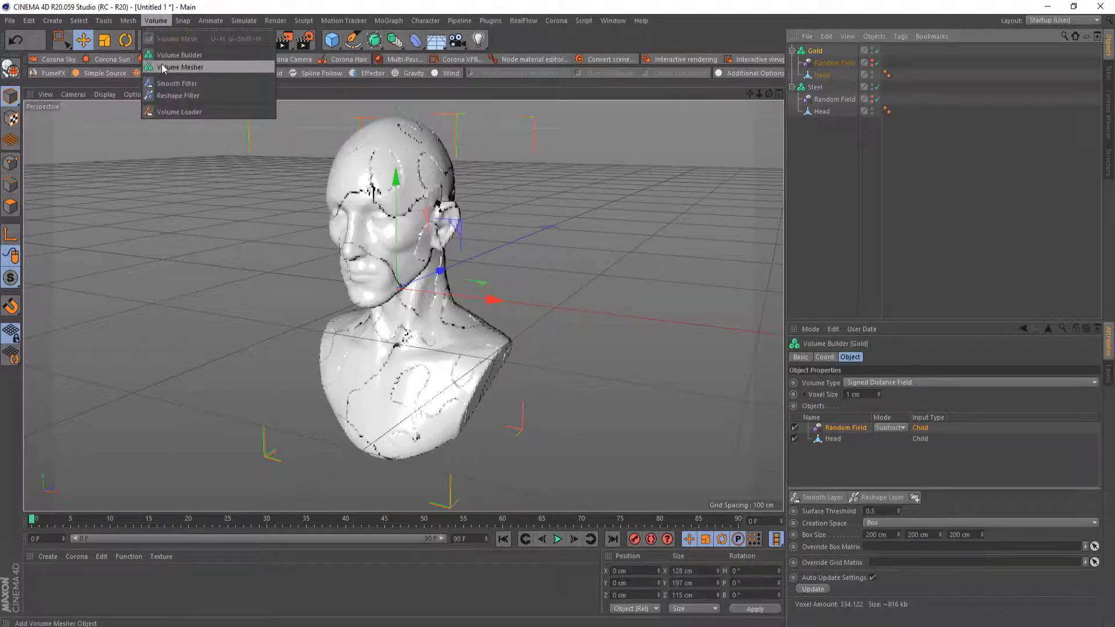
pyautogui.click(399, 40)
pyautogui.click(399, 40)
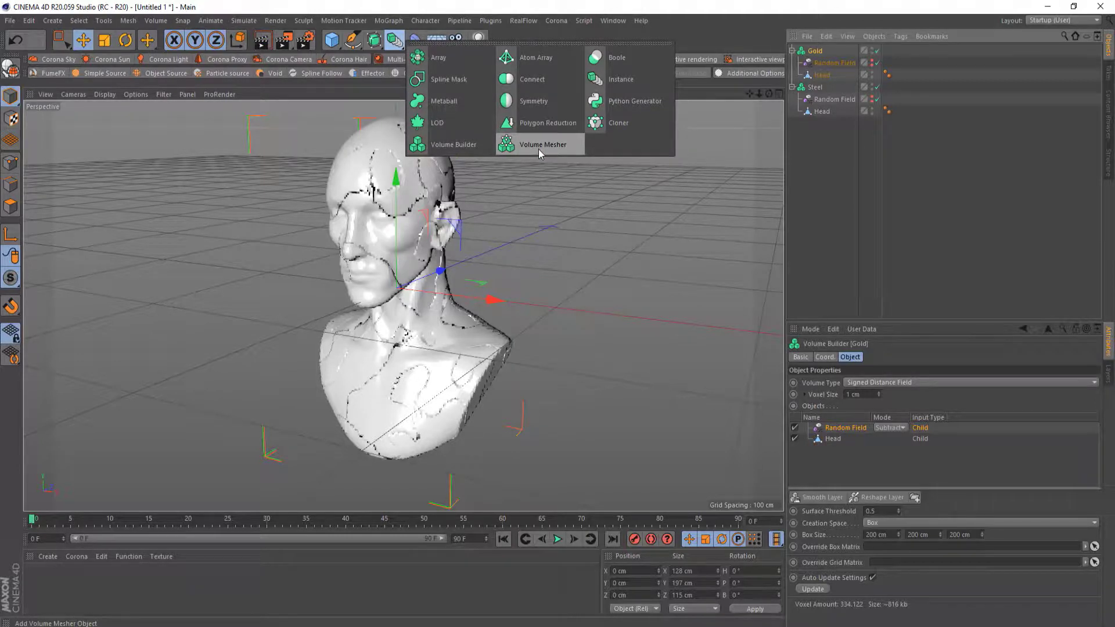
pyautogui.click(539, 149)
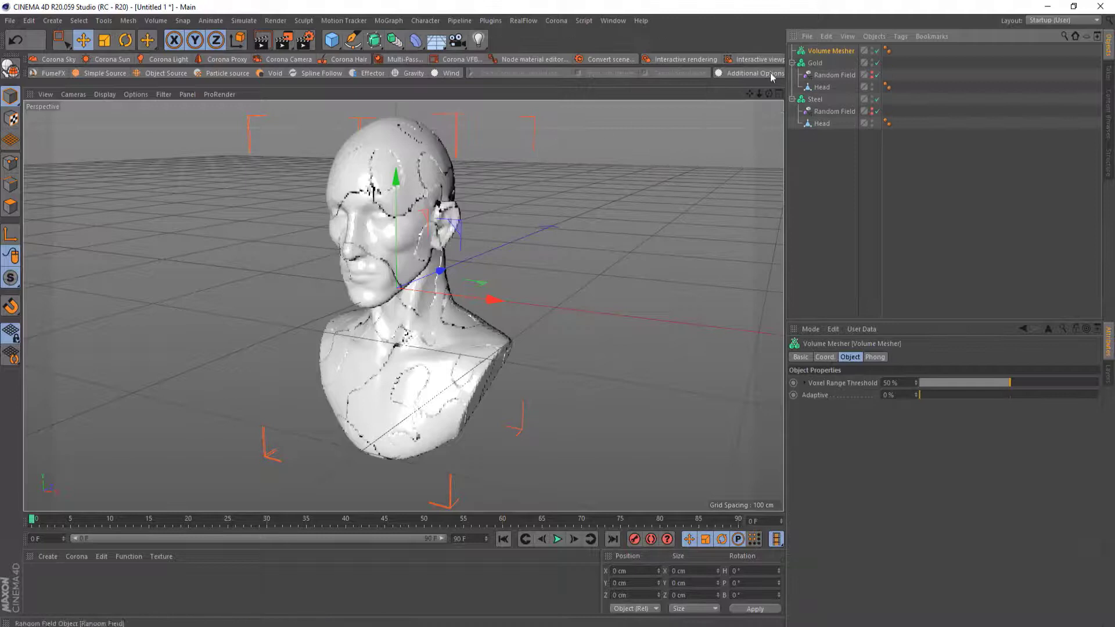
# Rename the Volume Mesher Gold
pyautogui.doubleClick(838, 51)
pyautogui.write('Gold')
pyautogui.press('Return')
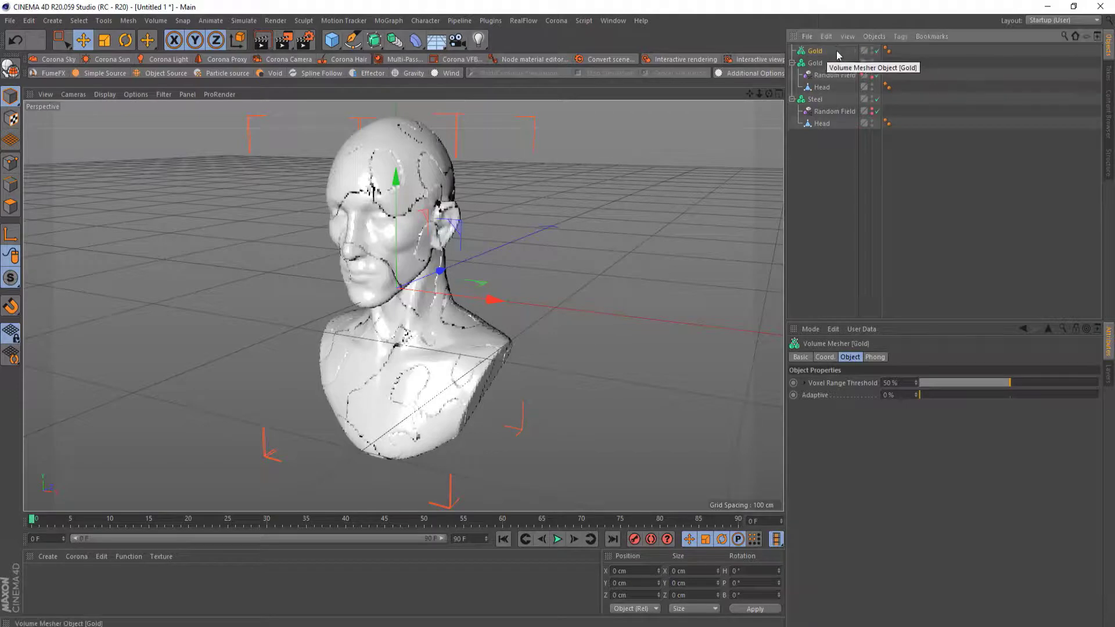
# Duplicate the Gold Volume Mesher and rename the copy Steel
pyautogui.keyDown('ctrl'); pyautogui.moveTo(819, 54); pyautogui.dragTo(818, 138); pyautogui.keyUp('ctrl')
pyautogui.doubleClick(820, 136)
pyautogui.write('S')
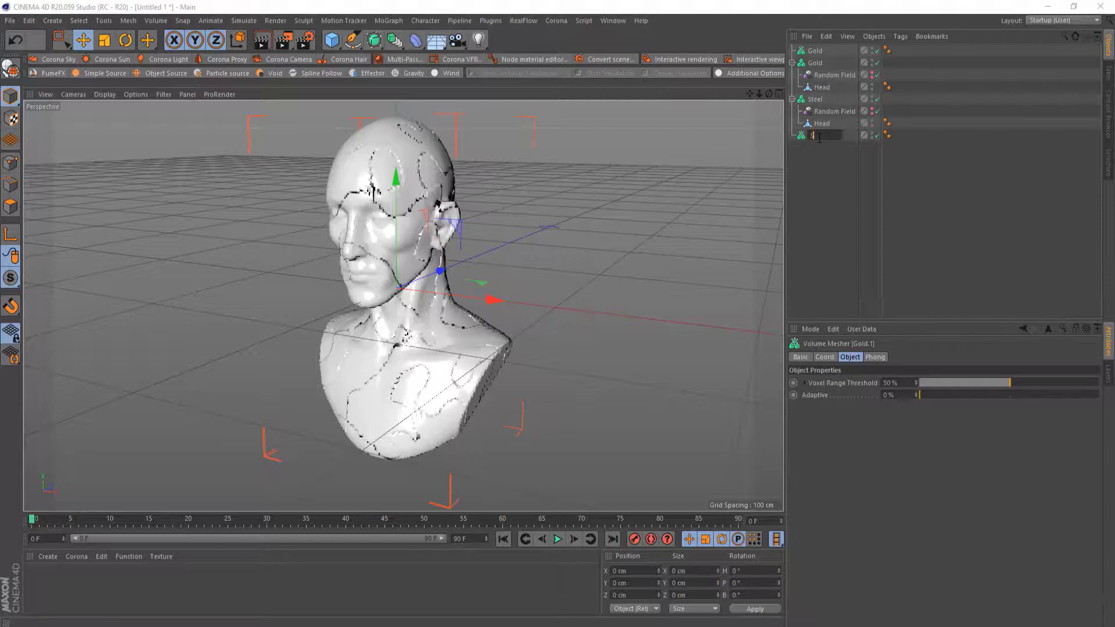
pyautogui.write('teel')
pyautogui.press('Return')
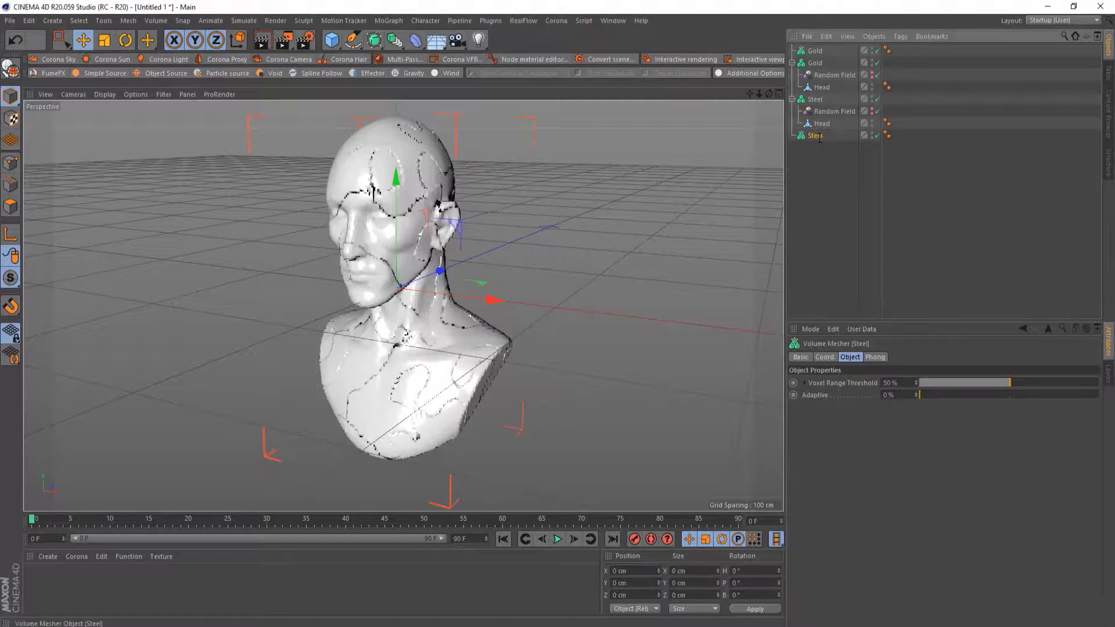
# Nest each Volume Builder inside its matching Volume Mesher and render a viewport preview
pyautogui.moveTo(817, 105); pyautogui.dragTo(816, 135)
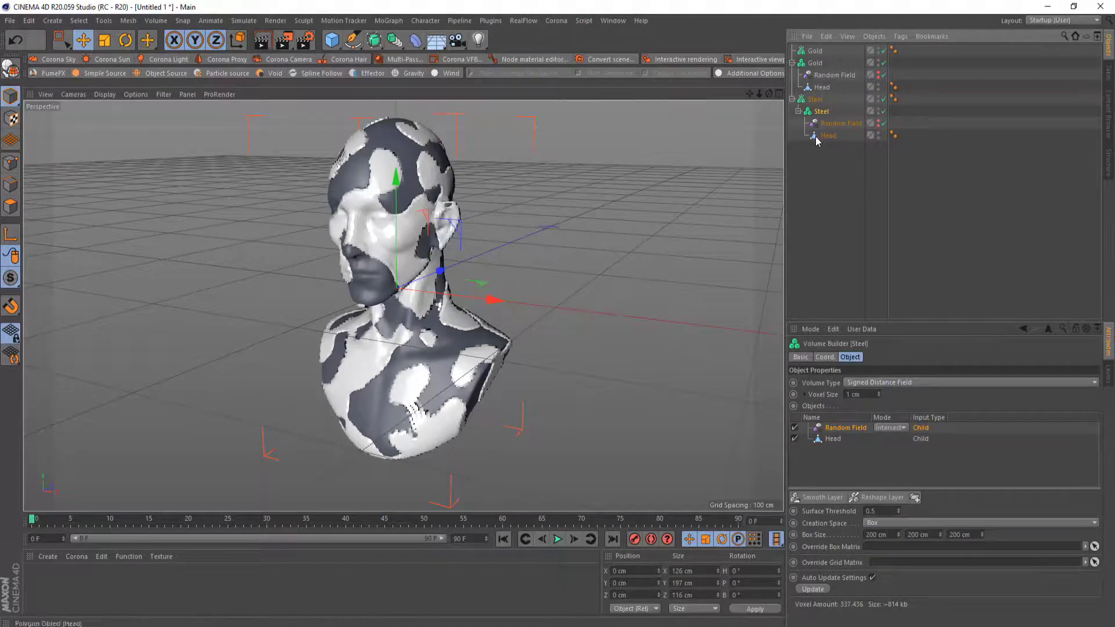
pyautogui.moveTo(819, 63); pyautogui.dragTo(816, 51)
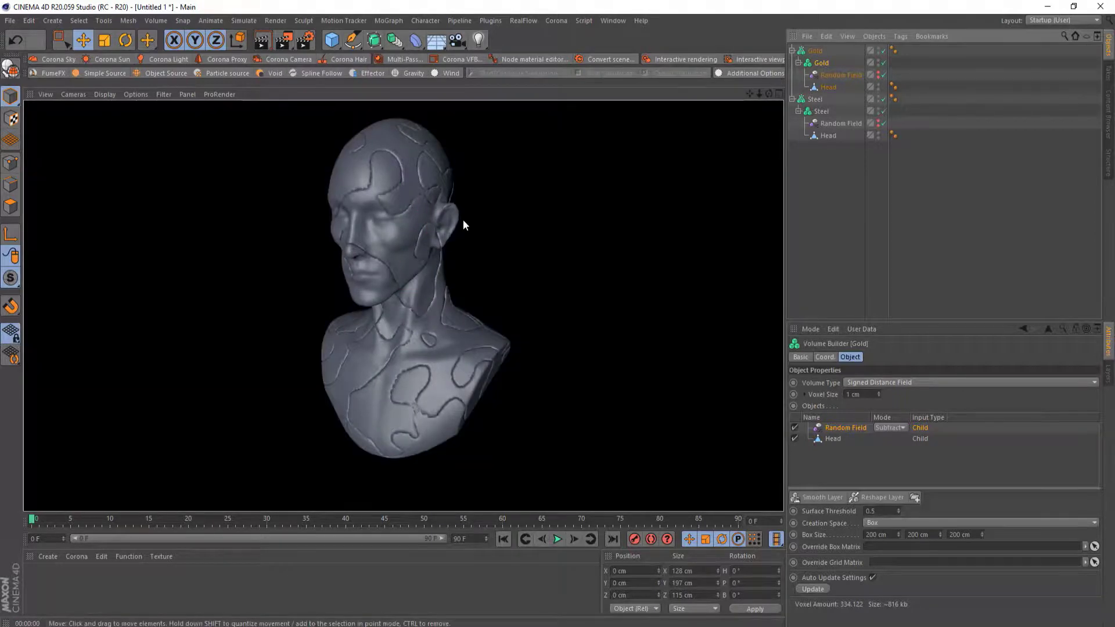
pyautogui.keyDown('alt'); pyautogui.moveTo(462, 219); pyautogui.dragTo(441, 270); pyautogui.keyUp('alt')
pyautogui.click(261, 40)
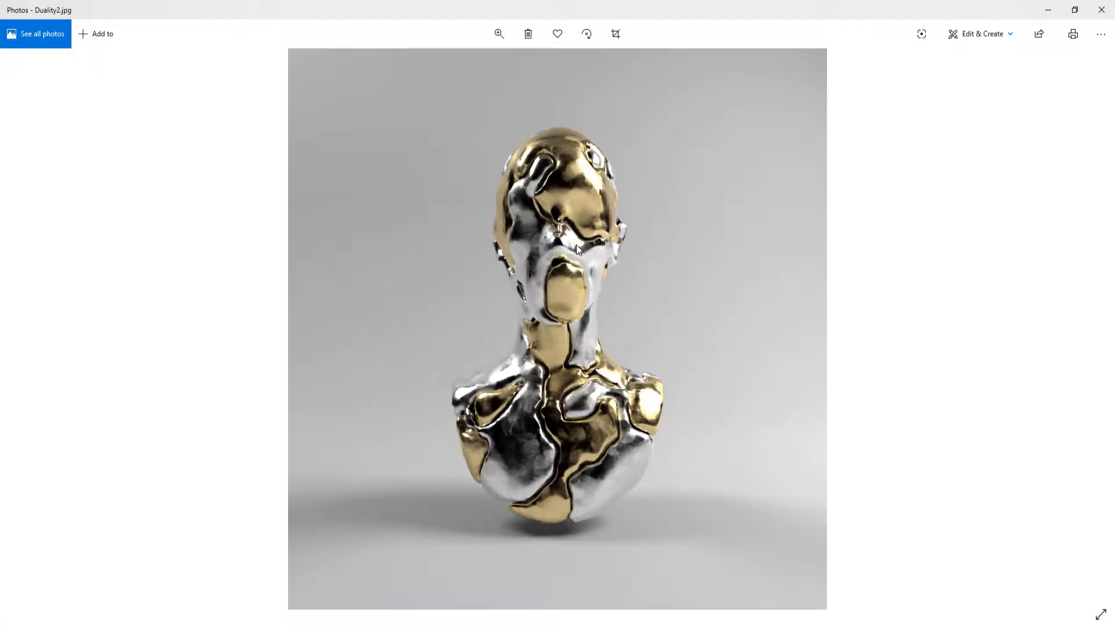
# Switch back to Cinema 4D and rename the Gold Volume Builder Gold-Builder
pyautogui.moveTo(448, 621)
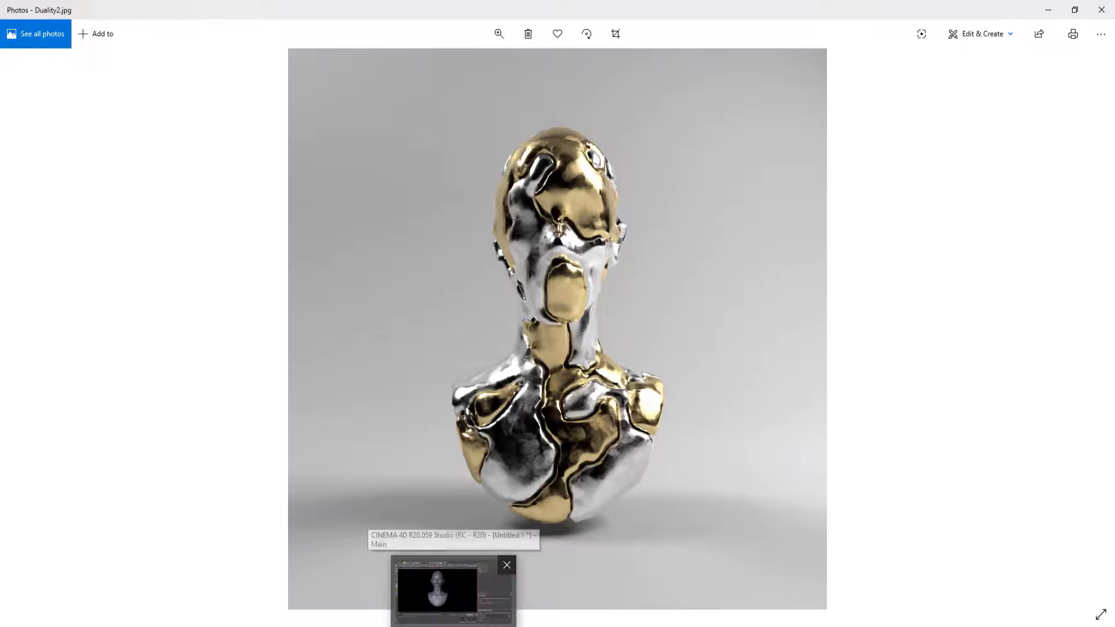
pyautogui.click(439, 589)
pyautogui.keyDown('alt'); pyautogui.moveTo(450, 209); pyautogui.dragTo(413, 221); pyautogui.keyUp('alt')
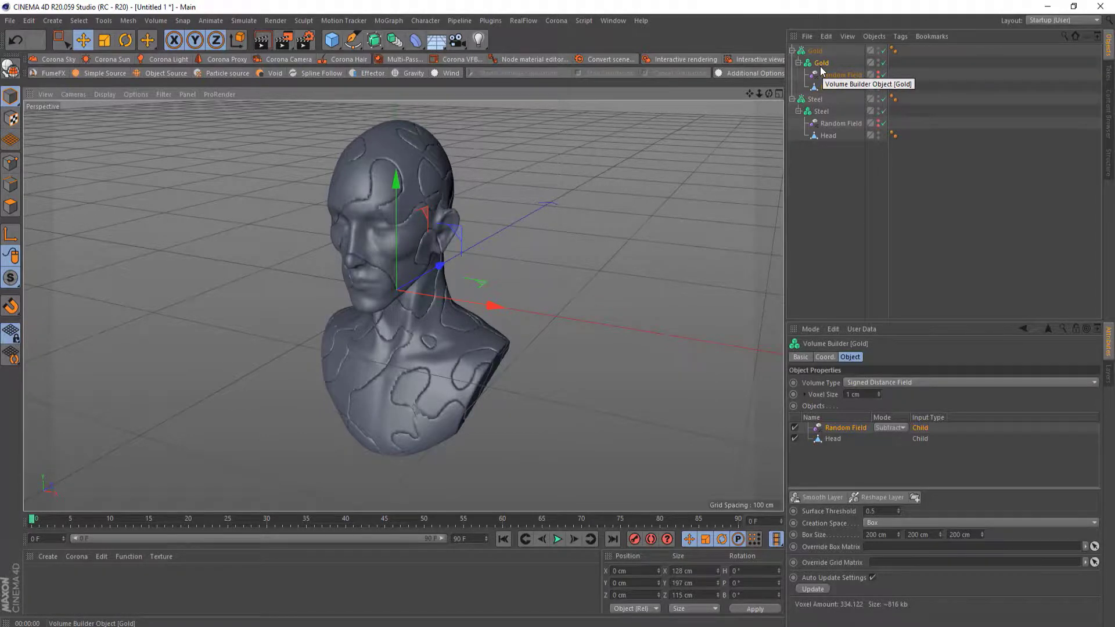
pyautogui.click(824, 111)
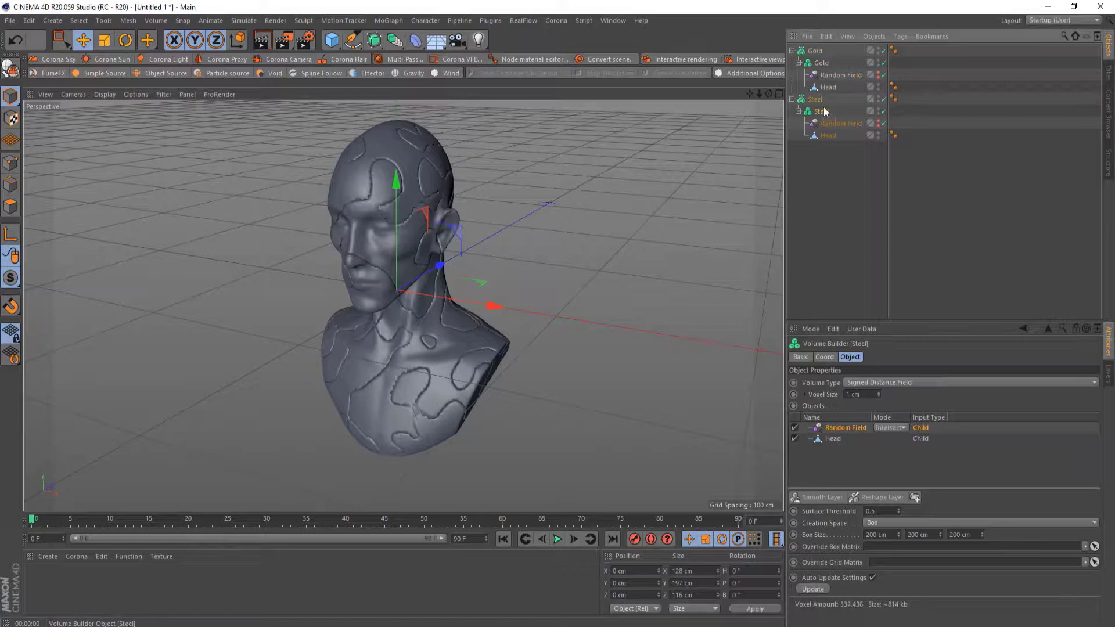
pyautogui.click(822, 65)
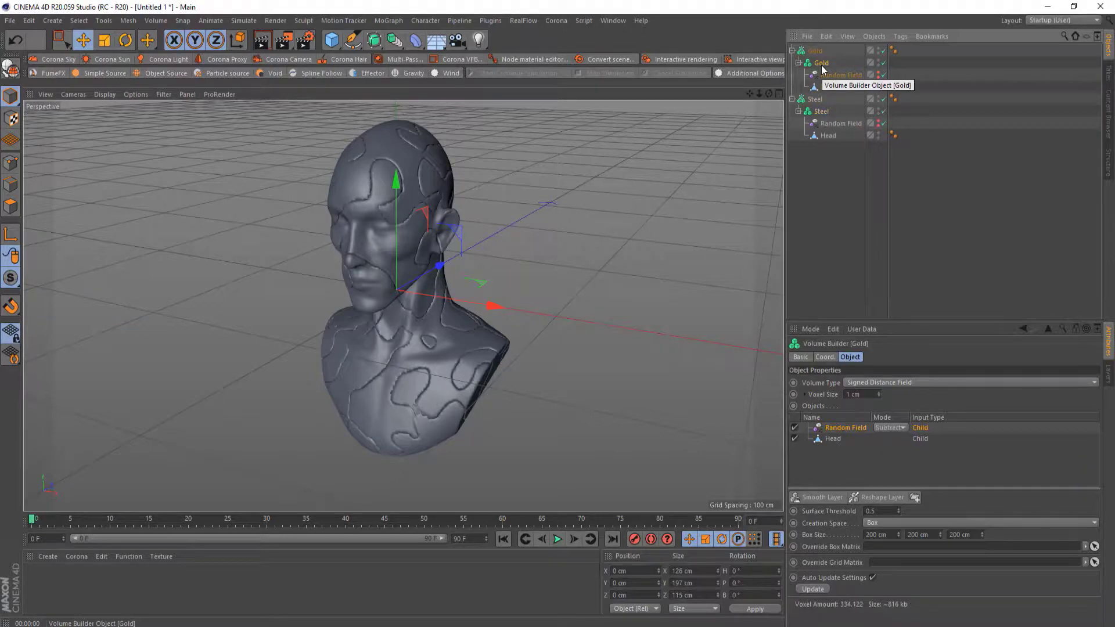
pyautogui.doubleClick(822, 63)
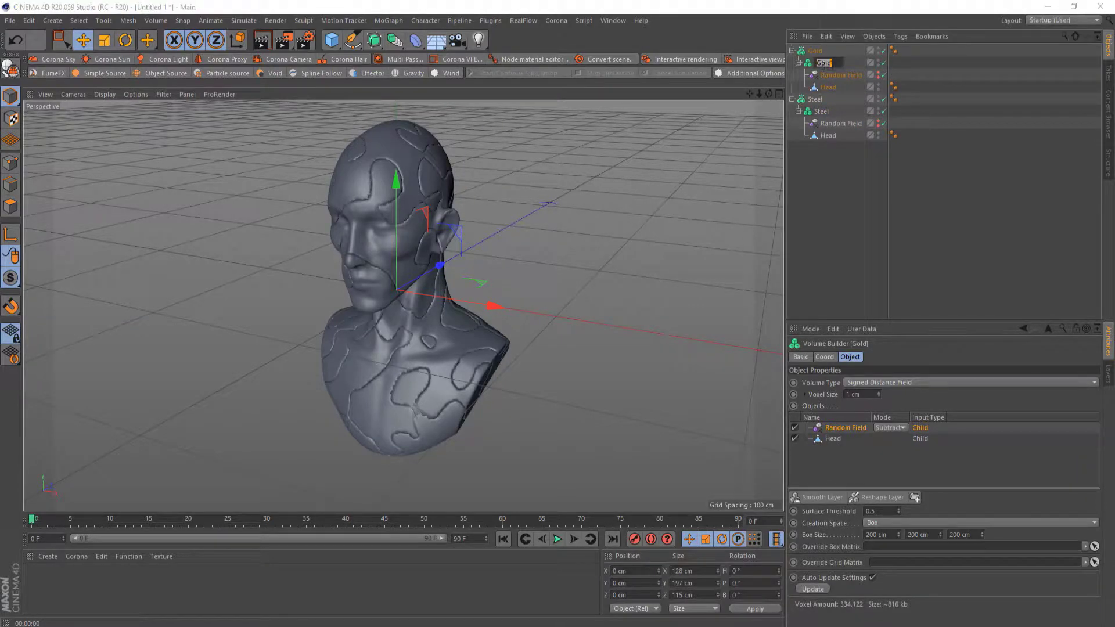
pyautogui.write('-Builder')
pyautogui.press('Return')
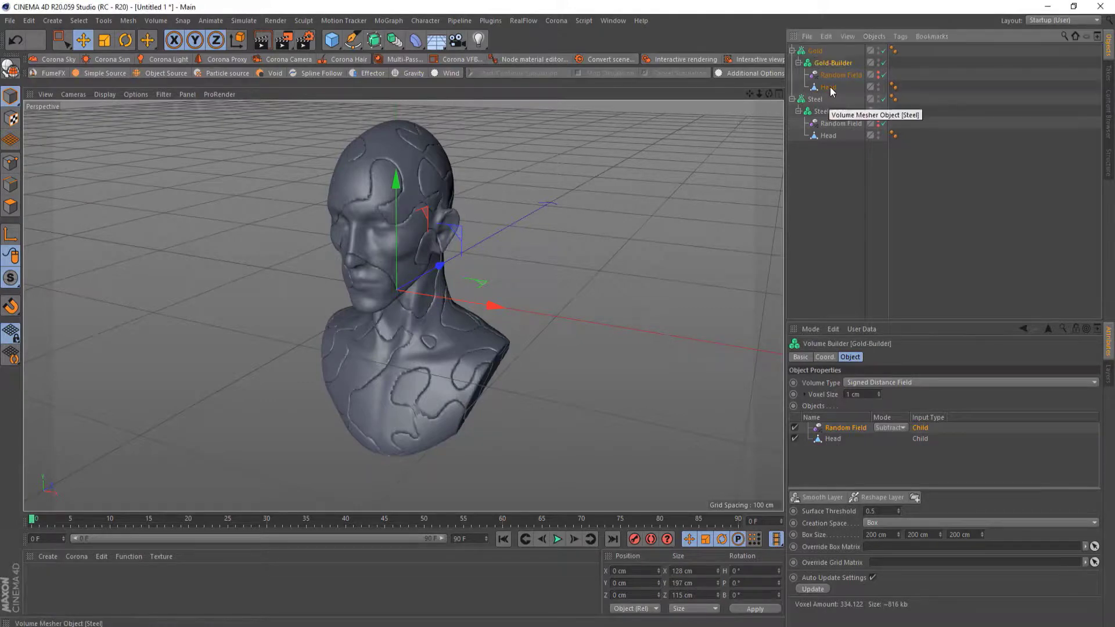
# Rename the Gold Volume Mesher Gold-Mesher
pyautogui.click(819, 52)
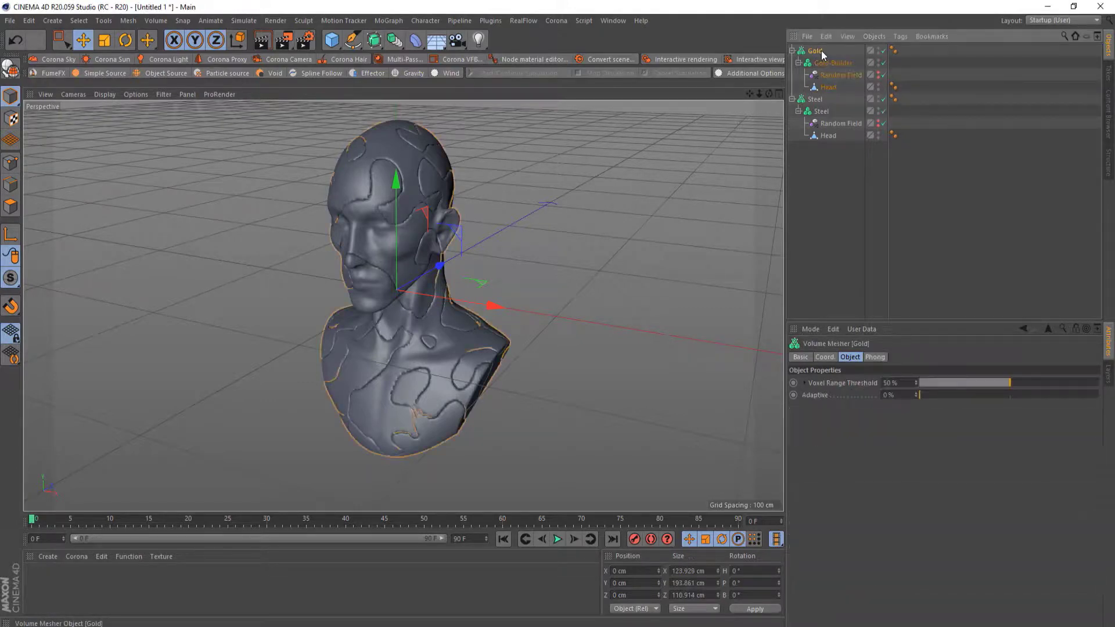
pyautogui.doubleClick(820, 51)
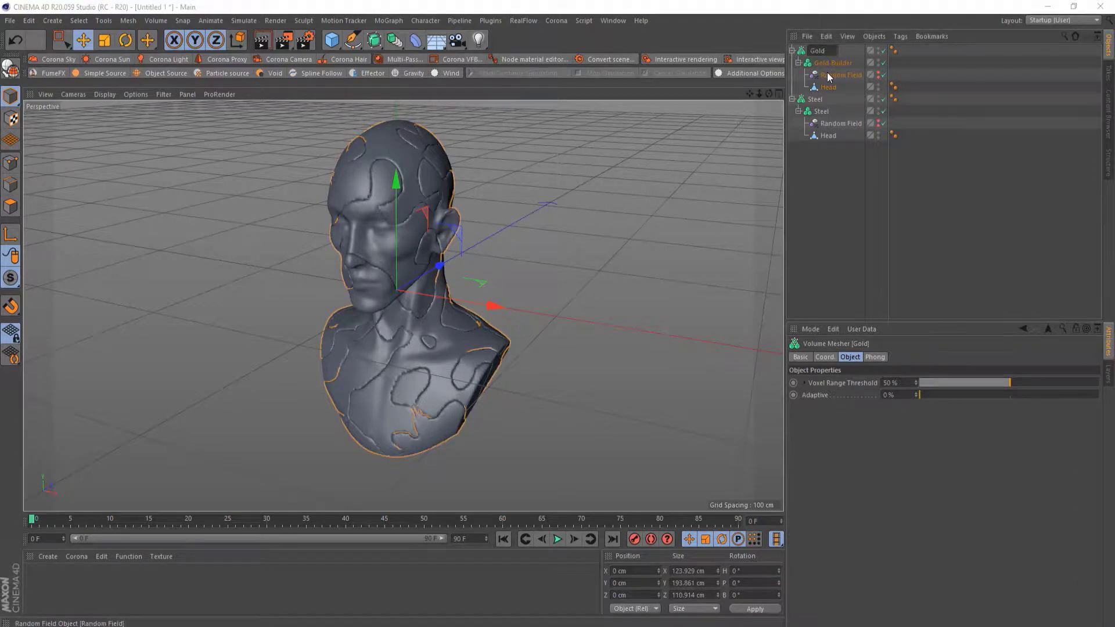
pyautogui.write('-Mesher')
pyautogui.press('Return')
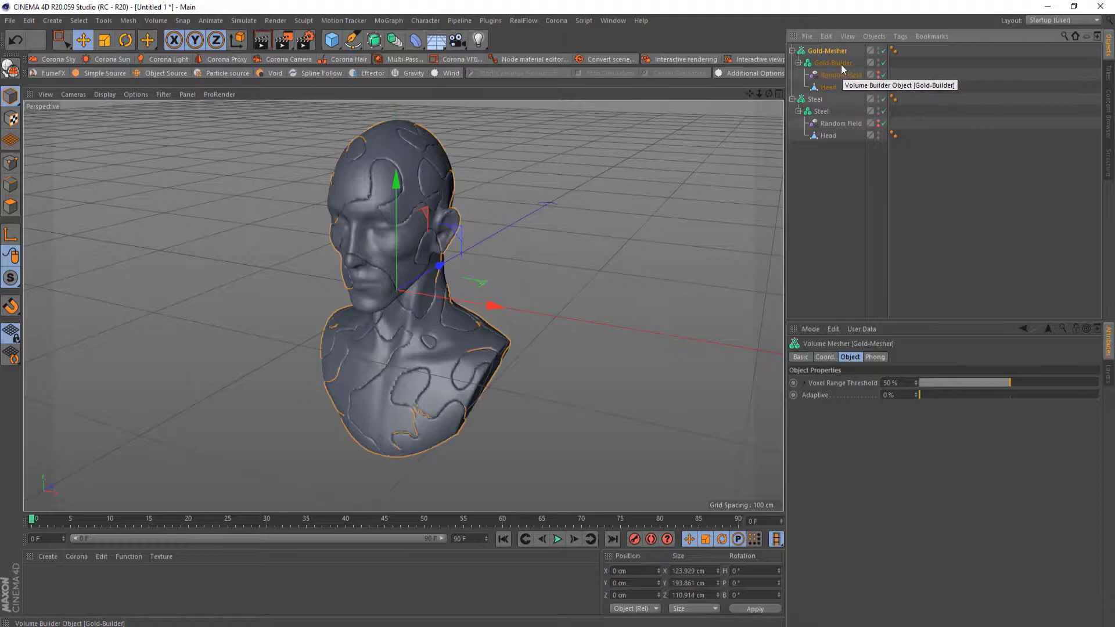
# Rename the Steel Volume Builder Steel-Builder and the Steel Volume Mesher Steel-Mesher
pyautogui.doubleClick(828, 111)
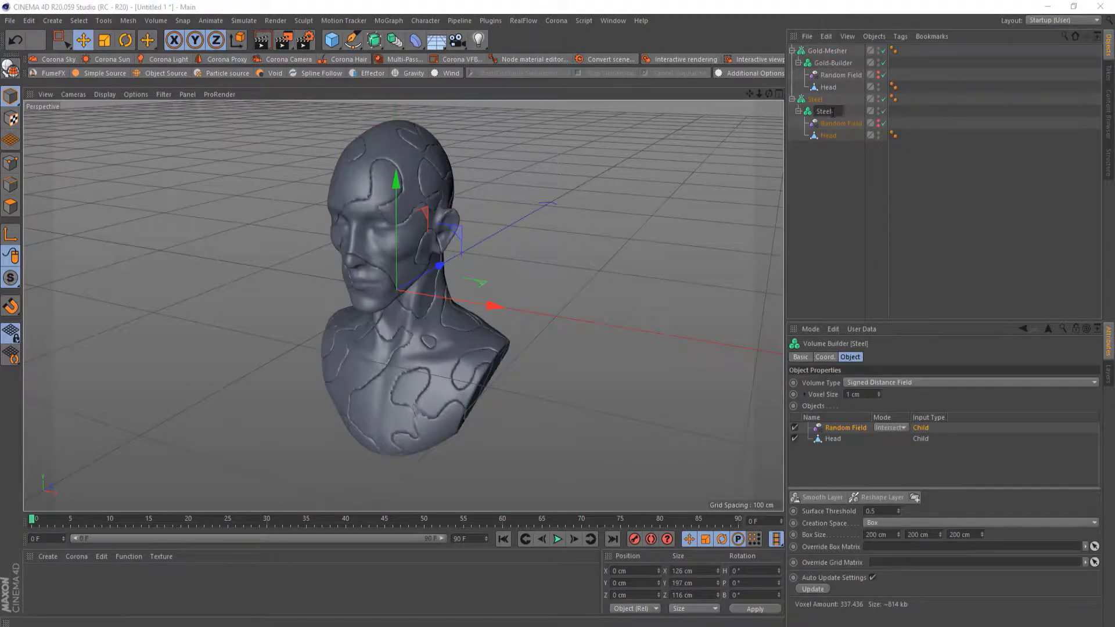
pyautogui.write('-Builder')
pyautogui.press('Return')
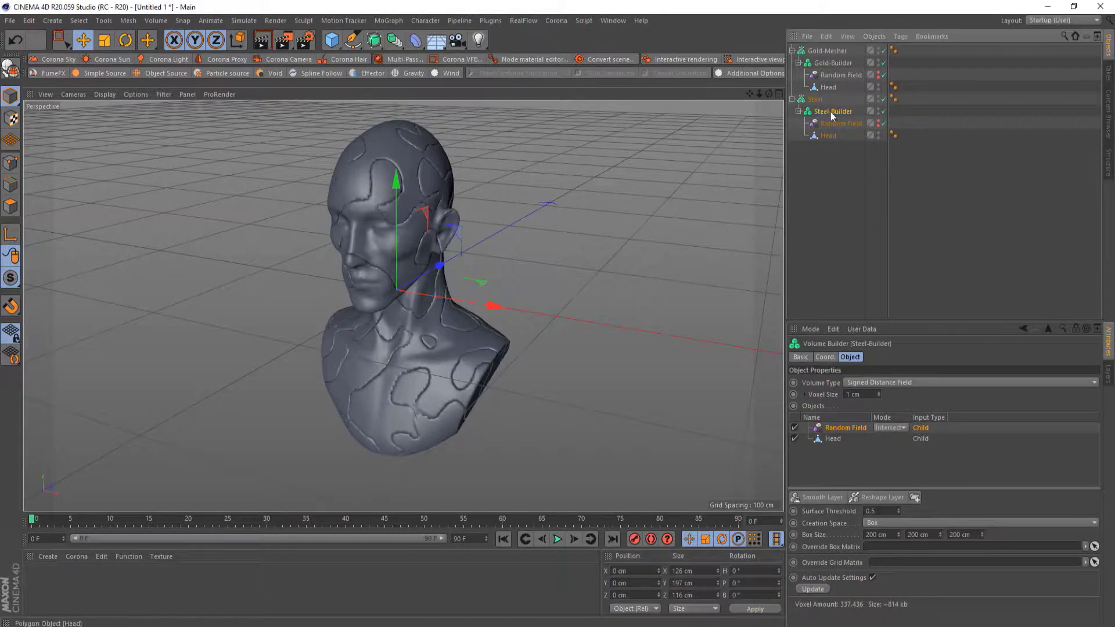
pyautogui.click(820, 99)
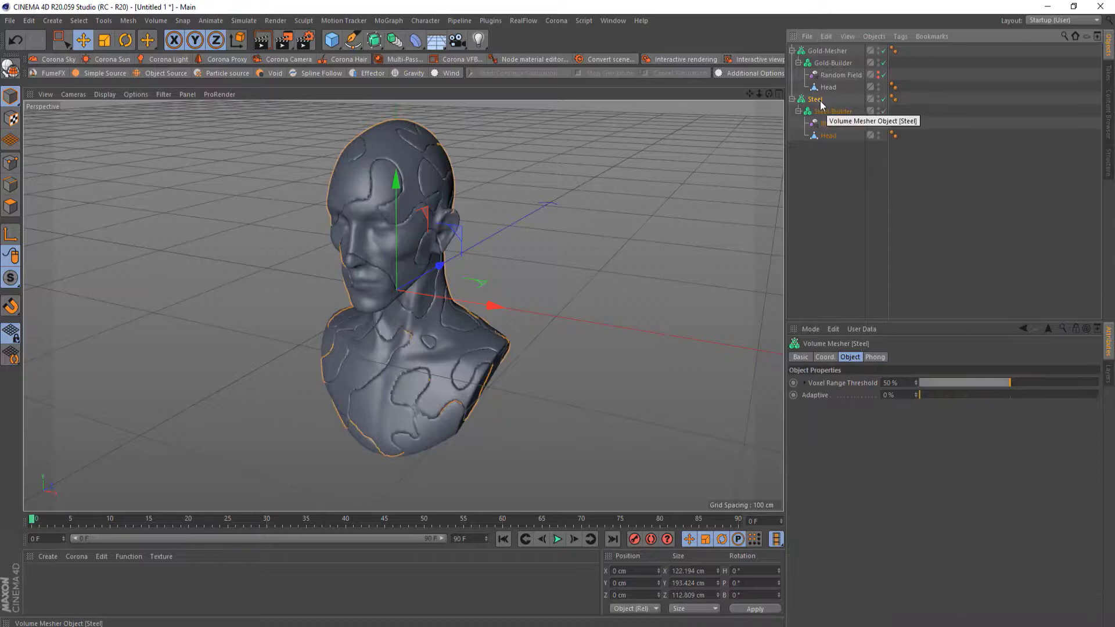
pyautogui.doubleClick(820, 99)
pyautogui.click(825, 100)
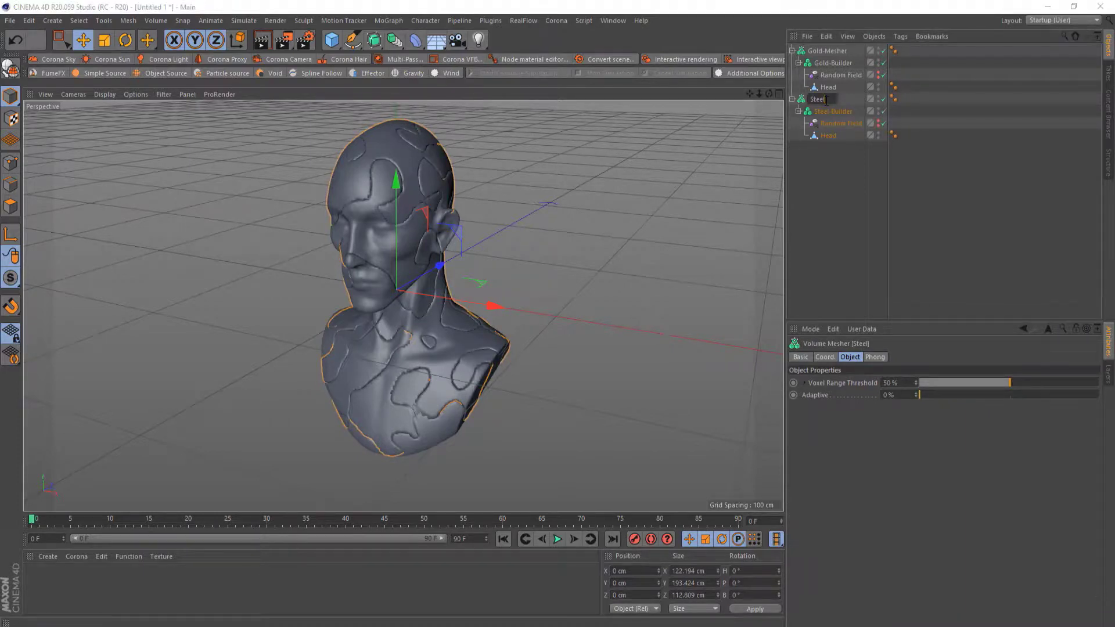
pyautogui.write('-Mesher')
pyautogui.press('Return')
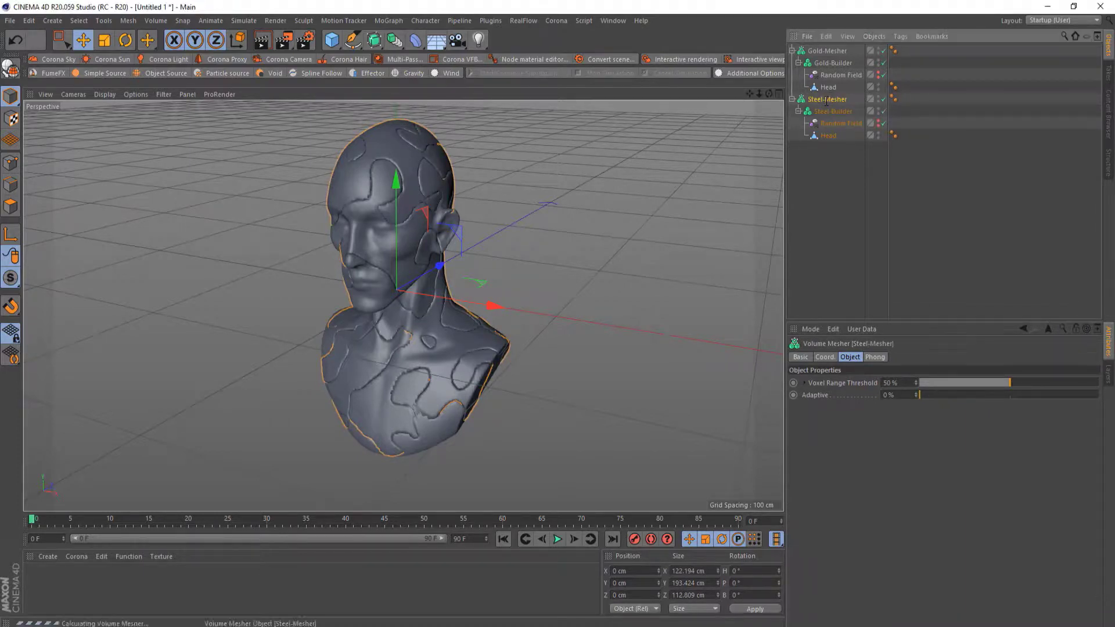
# Add a Smooth Layer to both Gold-Builder and Steel-Builder
pyautogui.click(833, 64)
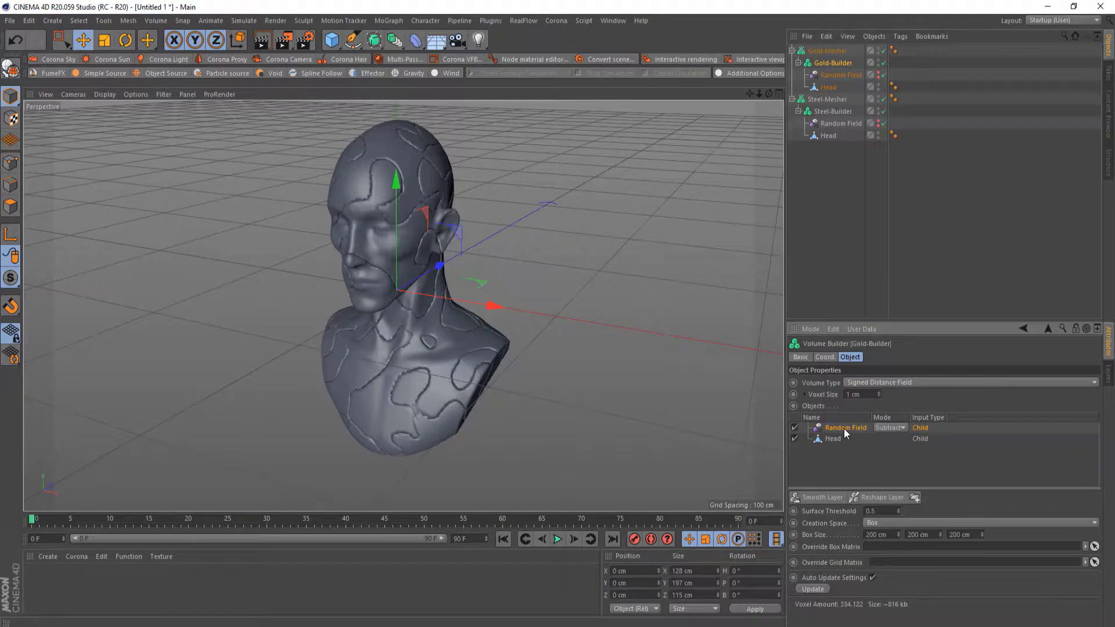
pyautogui.click(816, 497)
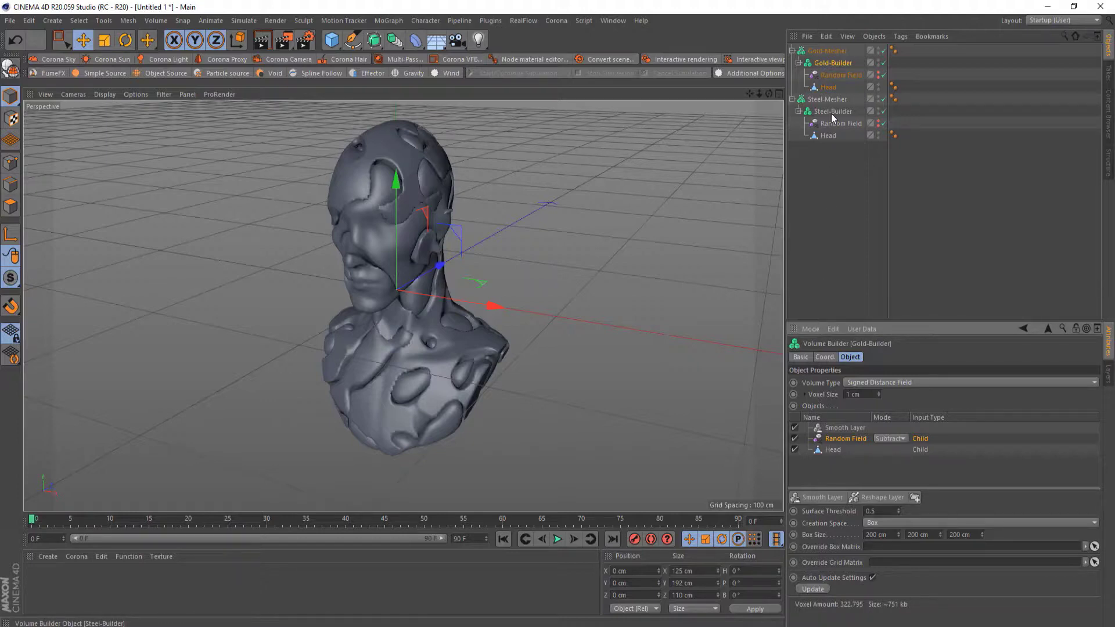
pyautogui.click(832, 111)
pyautogui.click(816, 497)
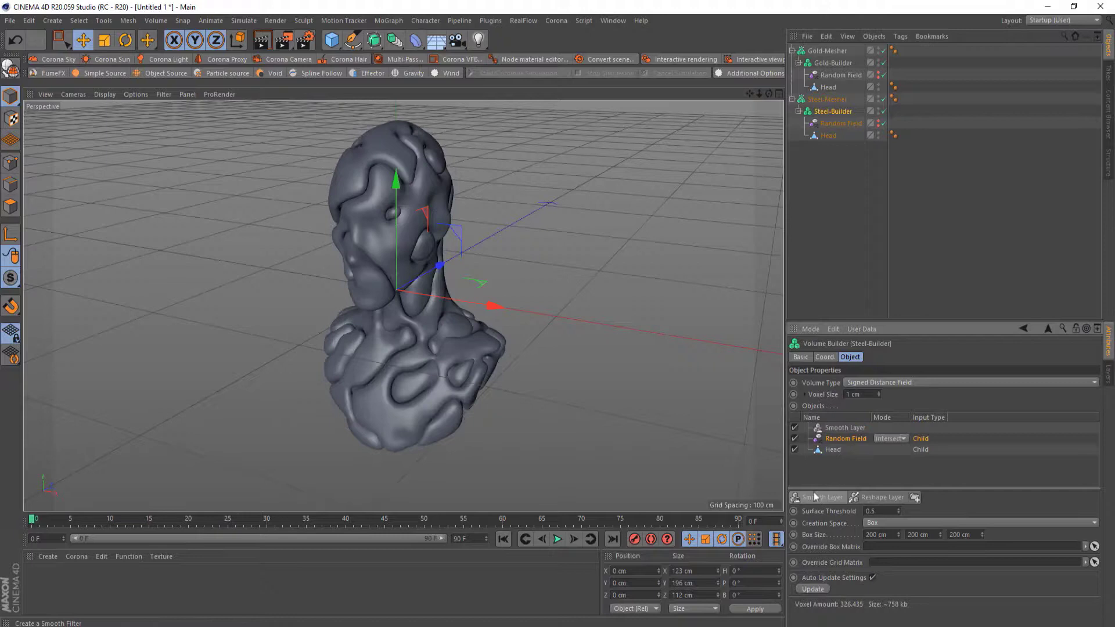
# Set the Smooth Layer strength to 50% in both Steel-Builder and Gold-Builder
pyautogui.keyDown('alt'); pyautogui.moveTo(331, 259); pyautogui.dragTo(377, 233); pyautogui.keyUp('alt')
pyautogui.click(845, 428)
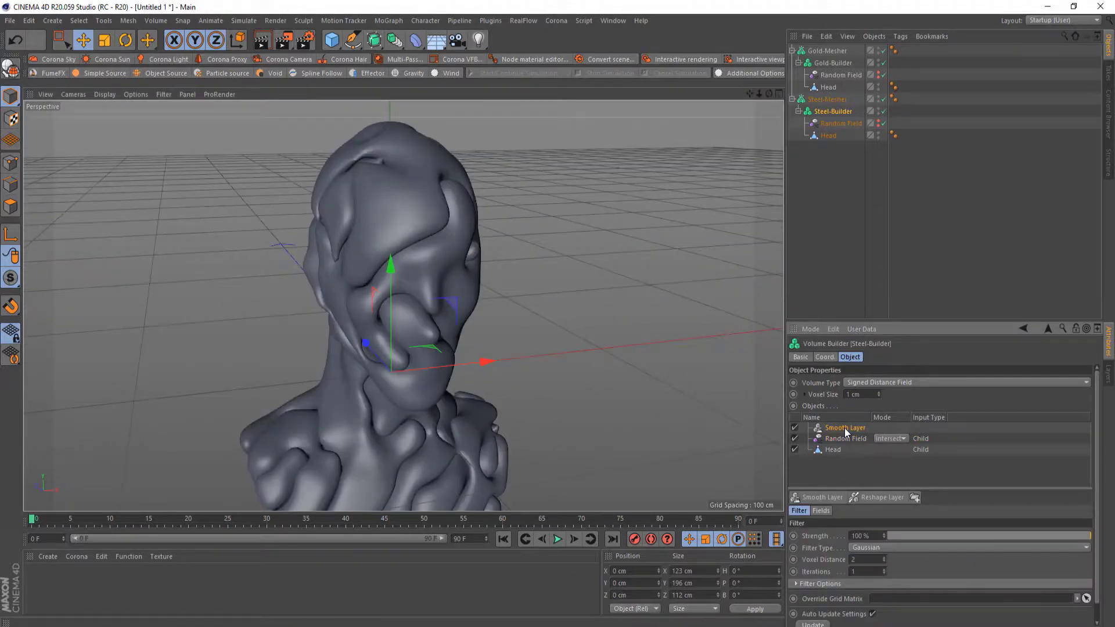
pyautogui.click(991, 536)
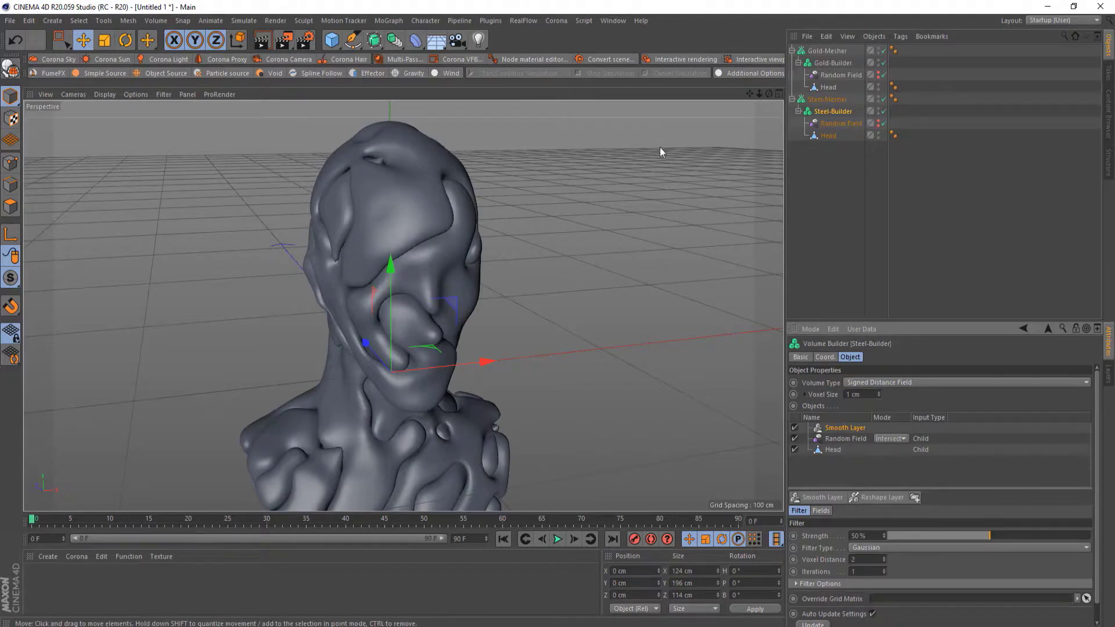
pyautogui.click(834, 64)
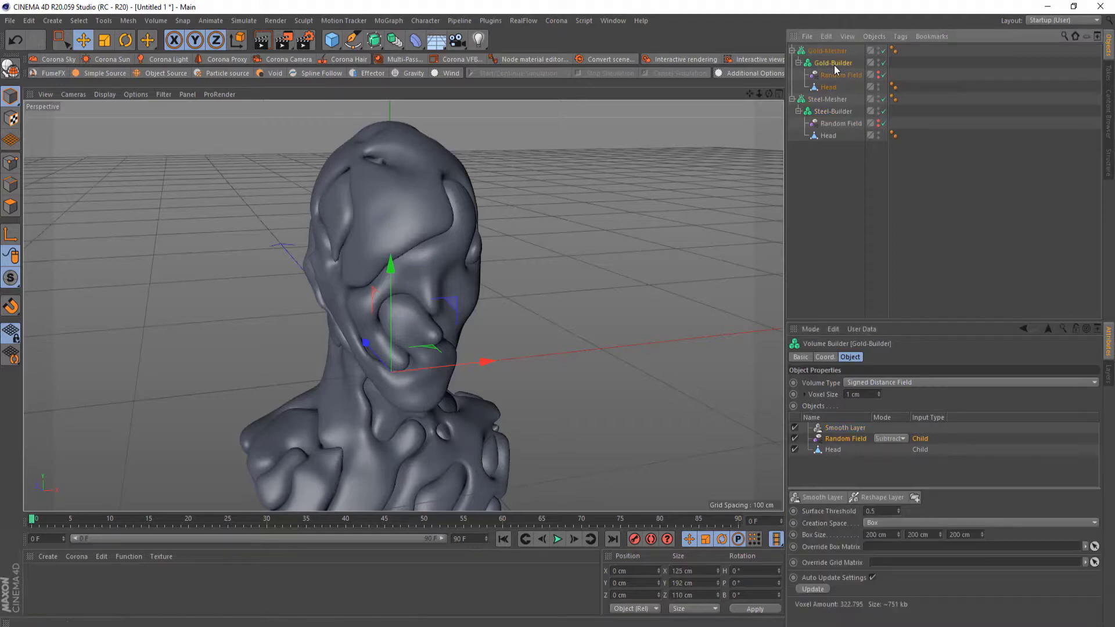
pyautogui.click(838, 429)
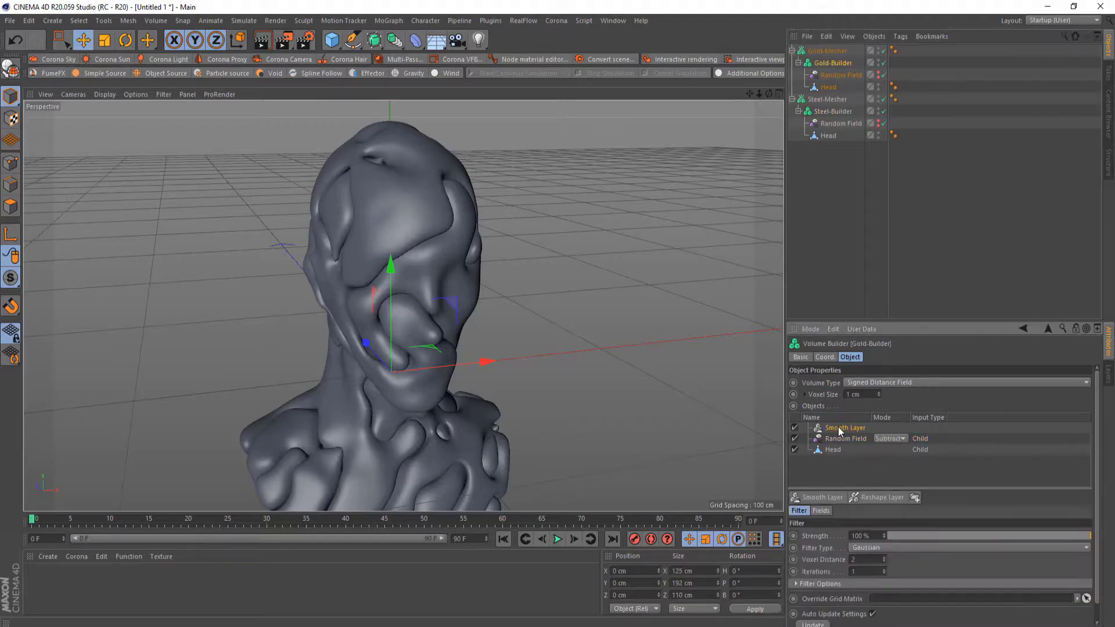
pyautogui.click(991, 535)
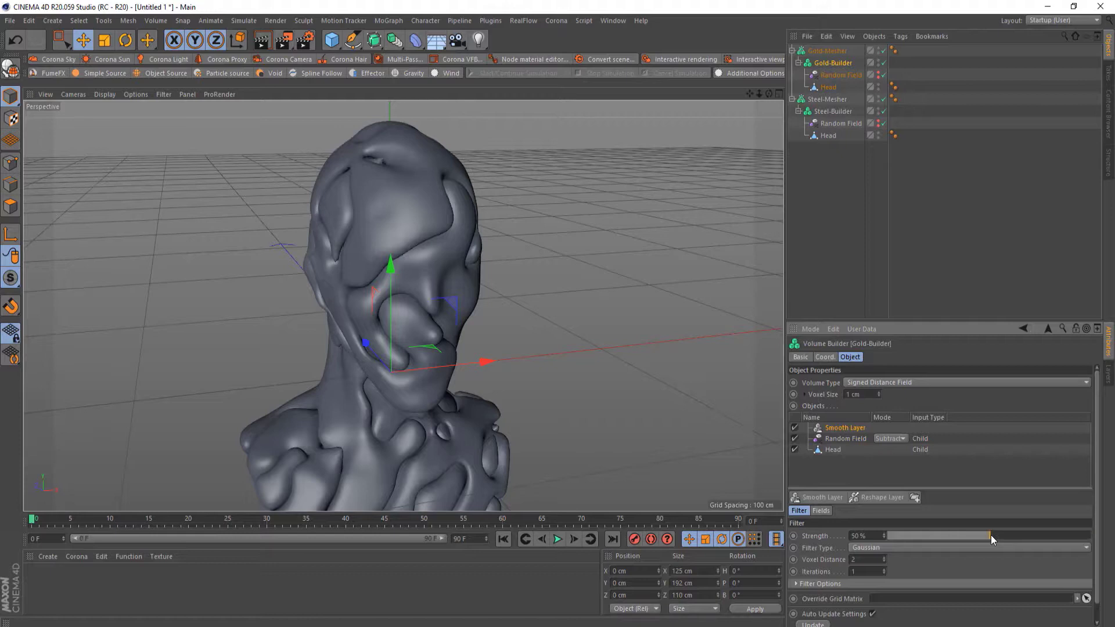
# Toggle both builders' Smooth Layers off and back on to compare, inspecting the bust from different angles
pyautogui.scroll(-3, 671, 350)
pyautogui.click(795, 427)
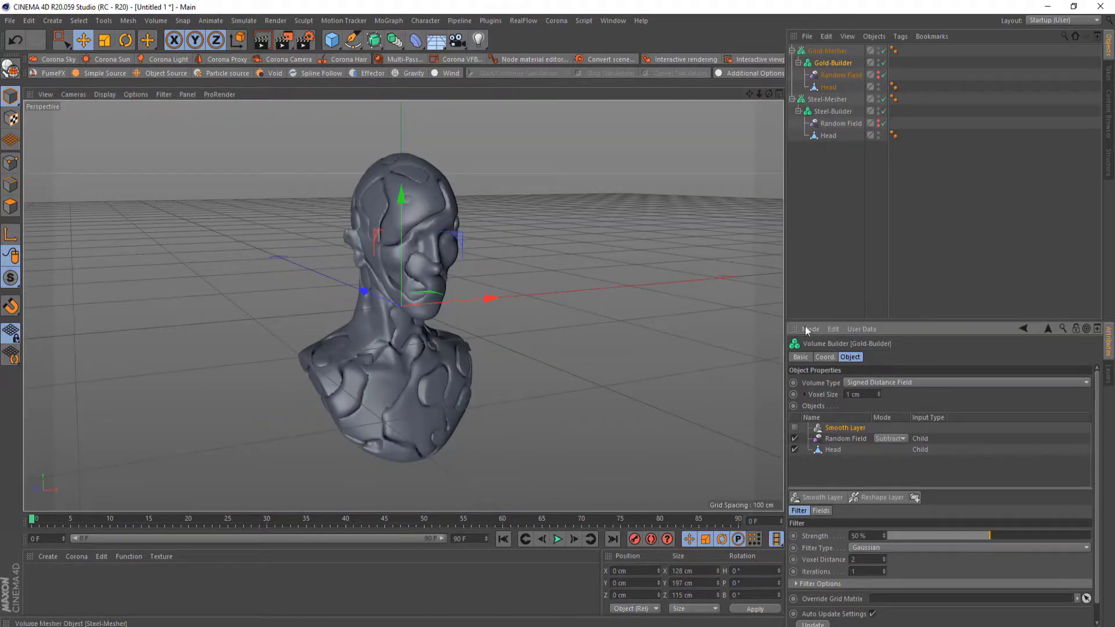
pyautogui.click(829, 111)
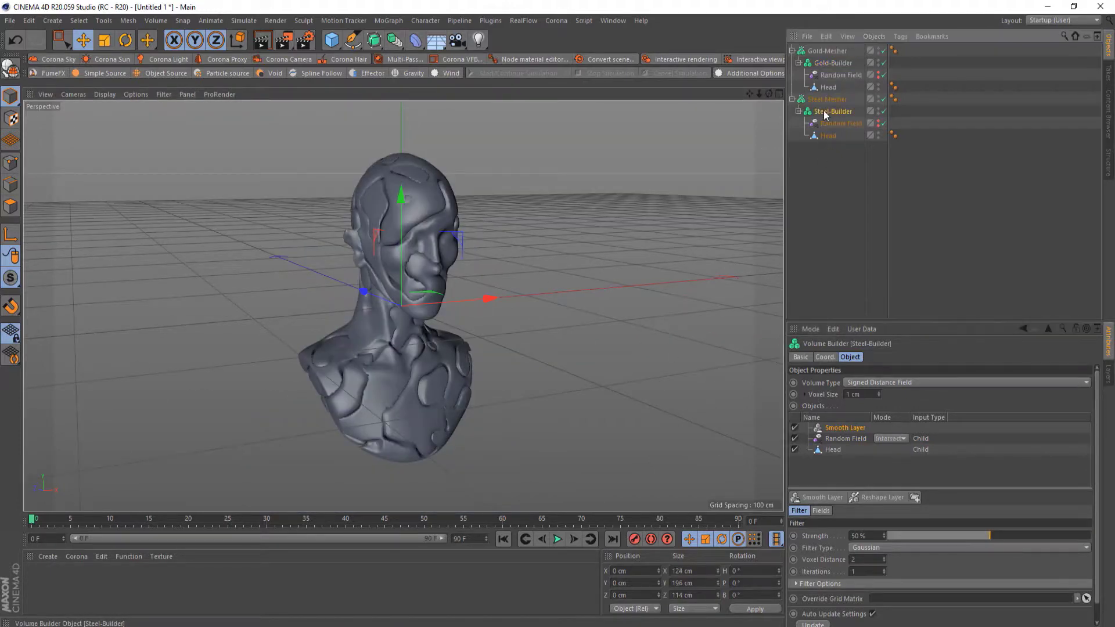
pyautogui.click(795, 428)
pyautogui.scroll(5, 370, 372)
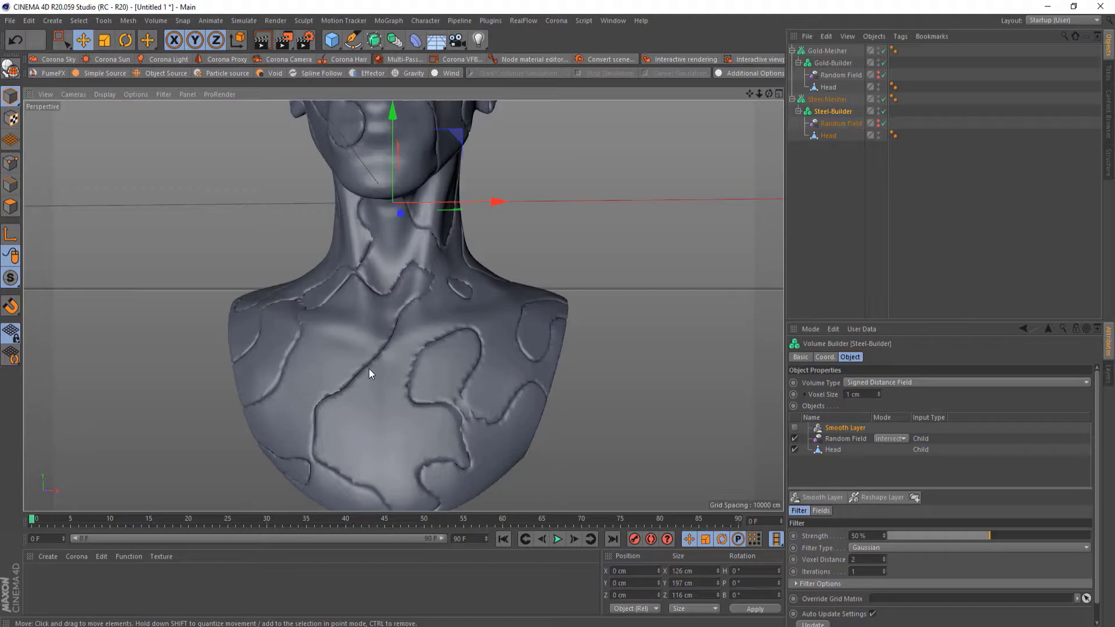
pyautogui.click(795, 429)
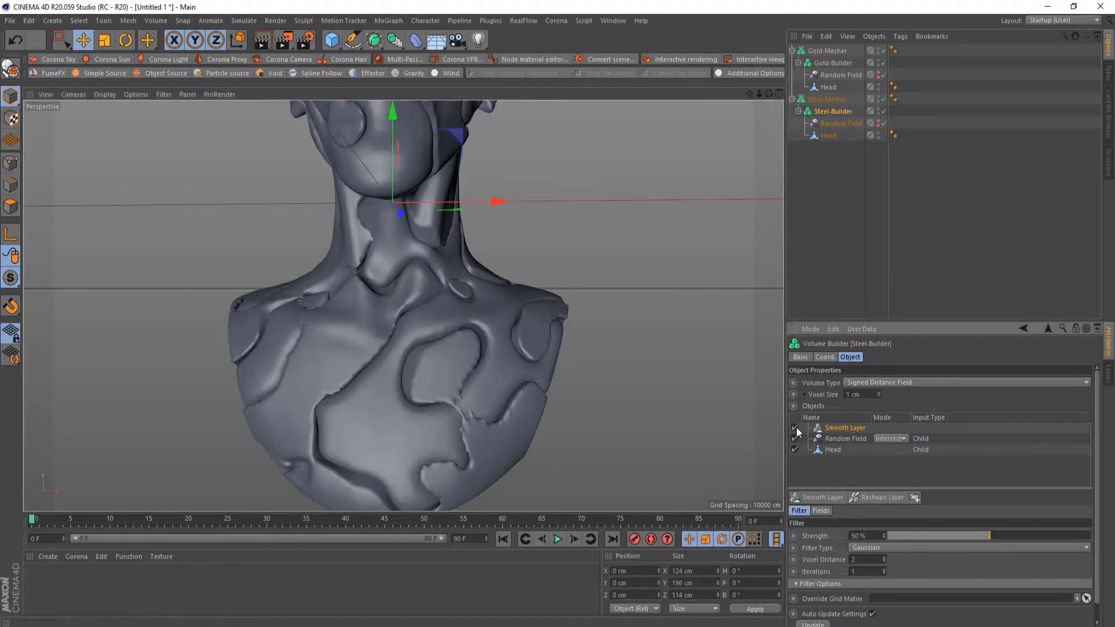
pyautogui.click(823, 62)
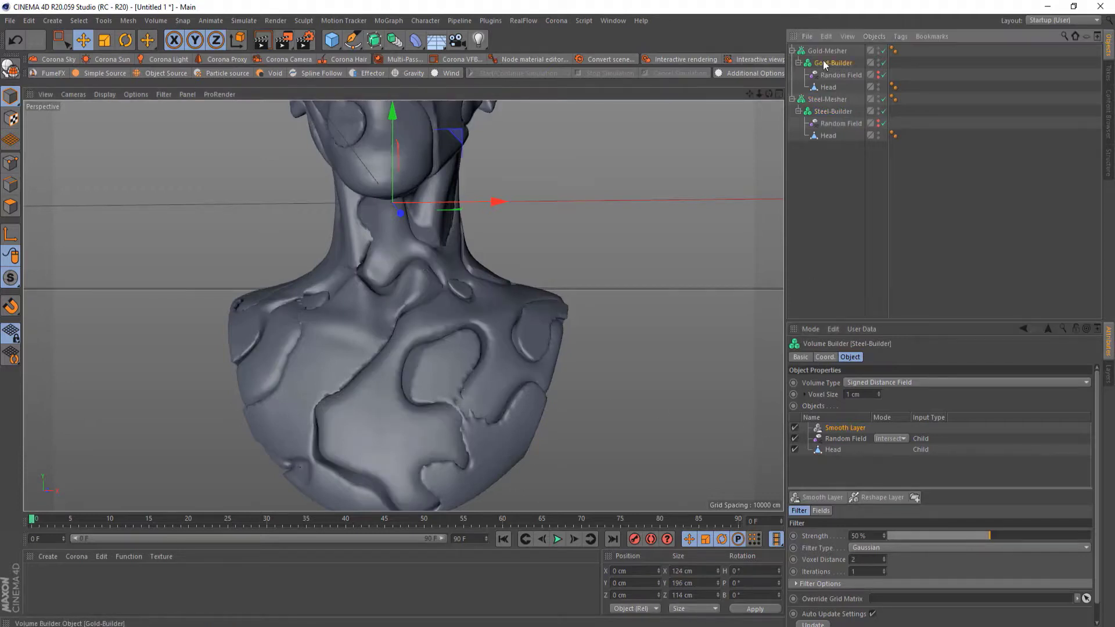
pyautogui.click(796, 429)
pyautogui.scroll(-4, 471, 282)
pyautogui.keyDown('alt'); pyautogui.moveTo(471, 281); pyautogui.dragTo(361, 242); pyautogui.keyUp('alt')
pyautogui.scroll(-3, 361, 242)
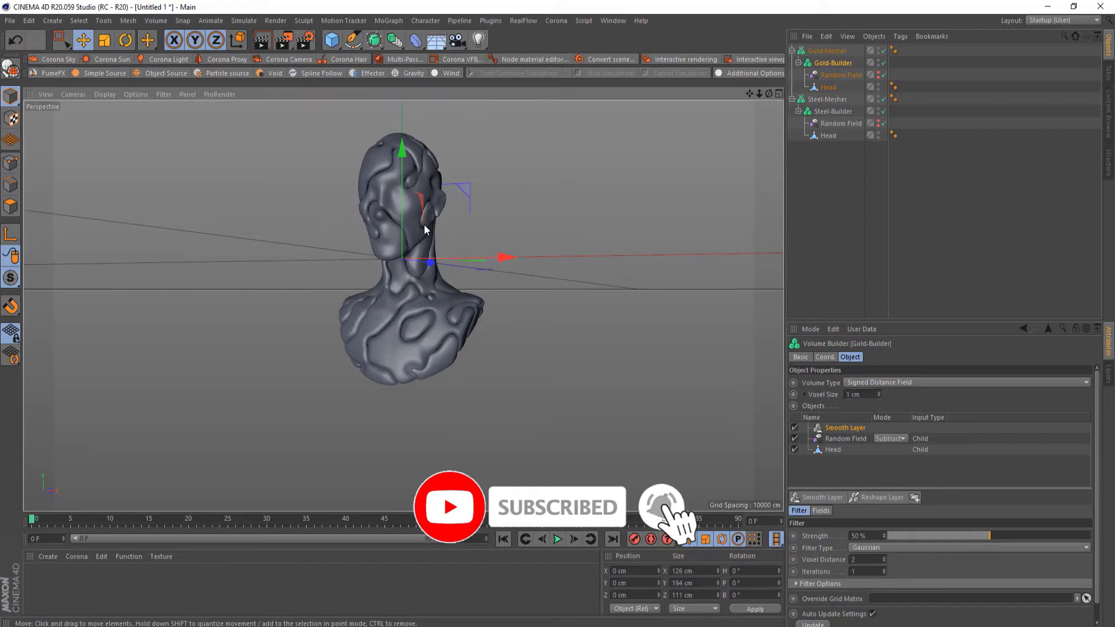
pyautogui.keyDown('alt'); pyautogui.moveTo(424, 230); pyautogui.dragTo(441, 269); pyautogui.keyUp('alt')
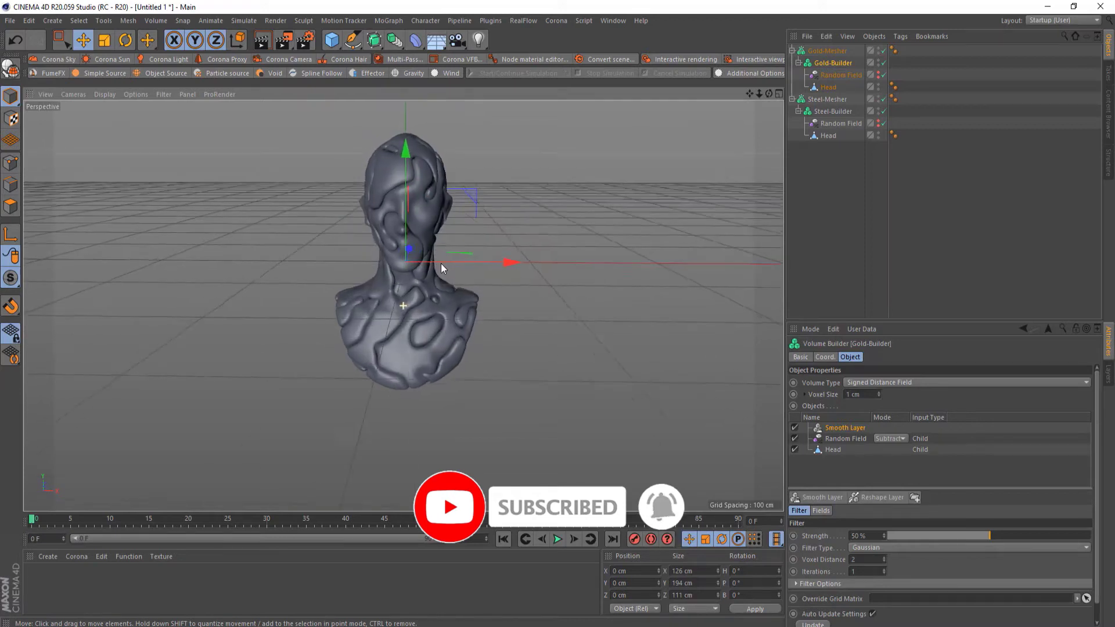